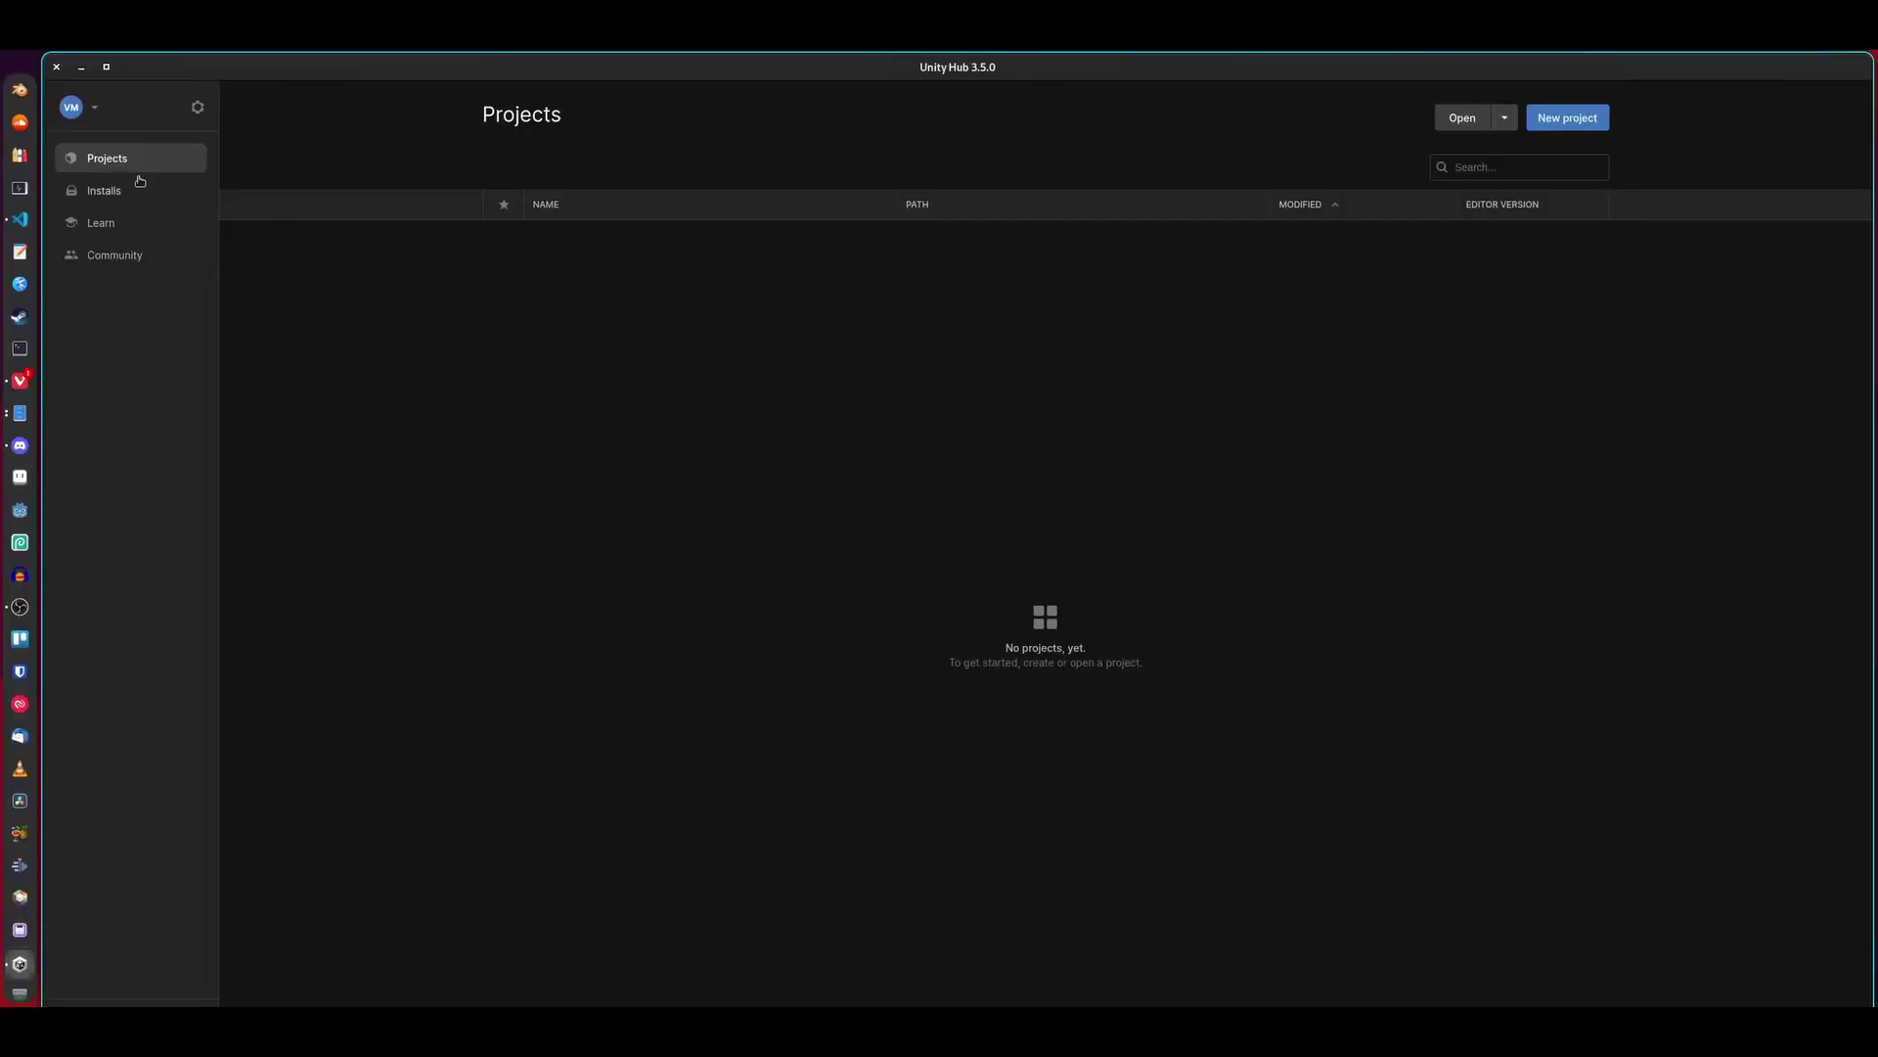
Step: Show Unity Hub's Installs page listing the 2022.3.6f1 LTS editor
left_click(140, 183)
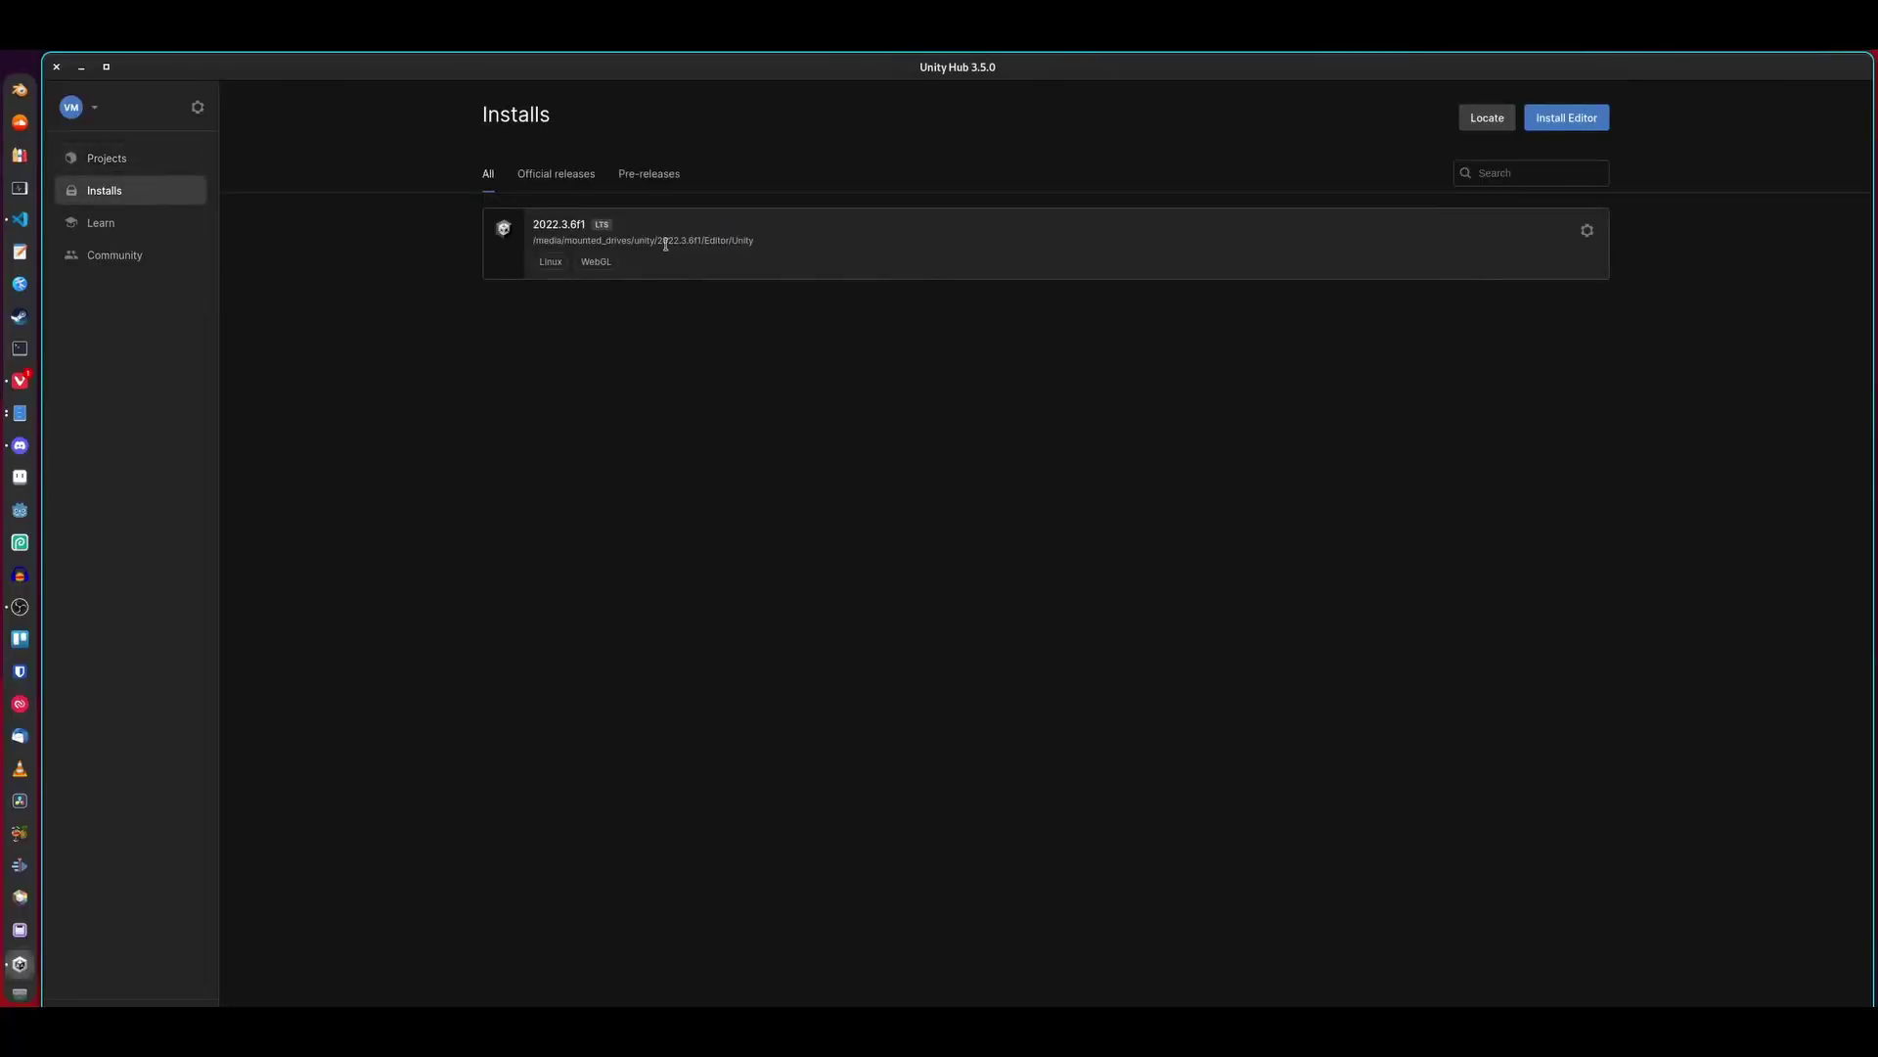
Step: Open the Linux instructions and Unity Hub install docs, highlighting the supported Linux versions
left_click(179, 161)
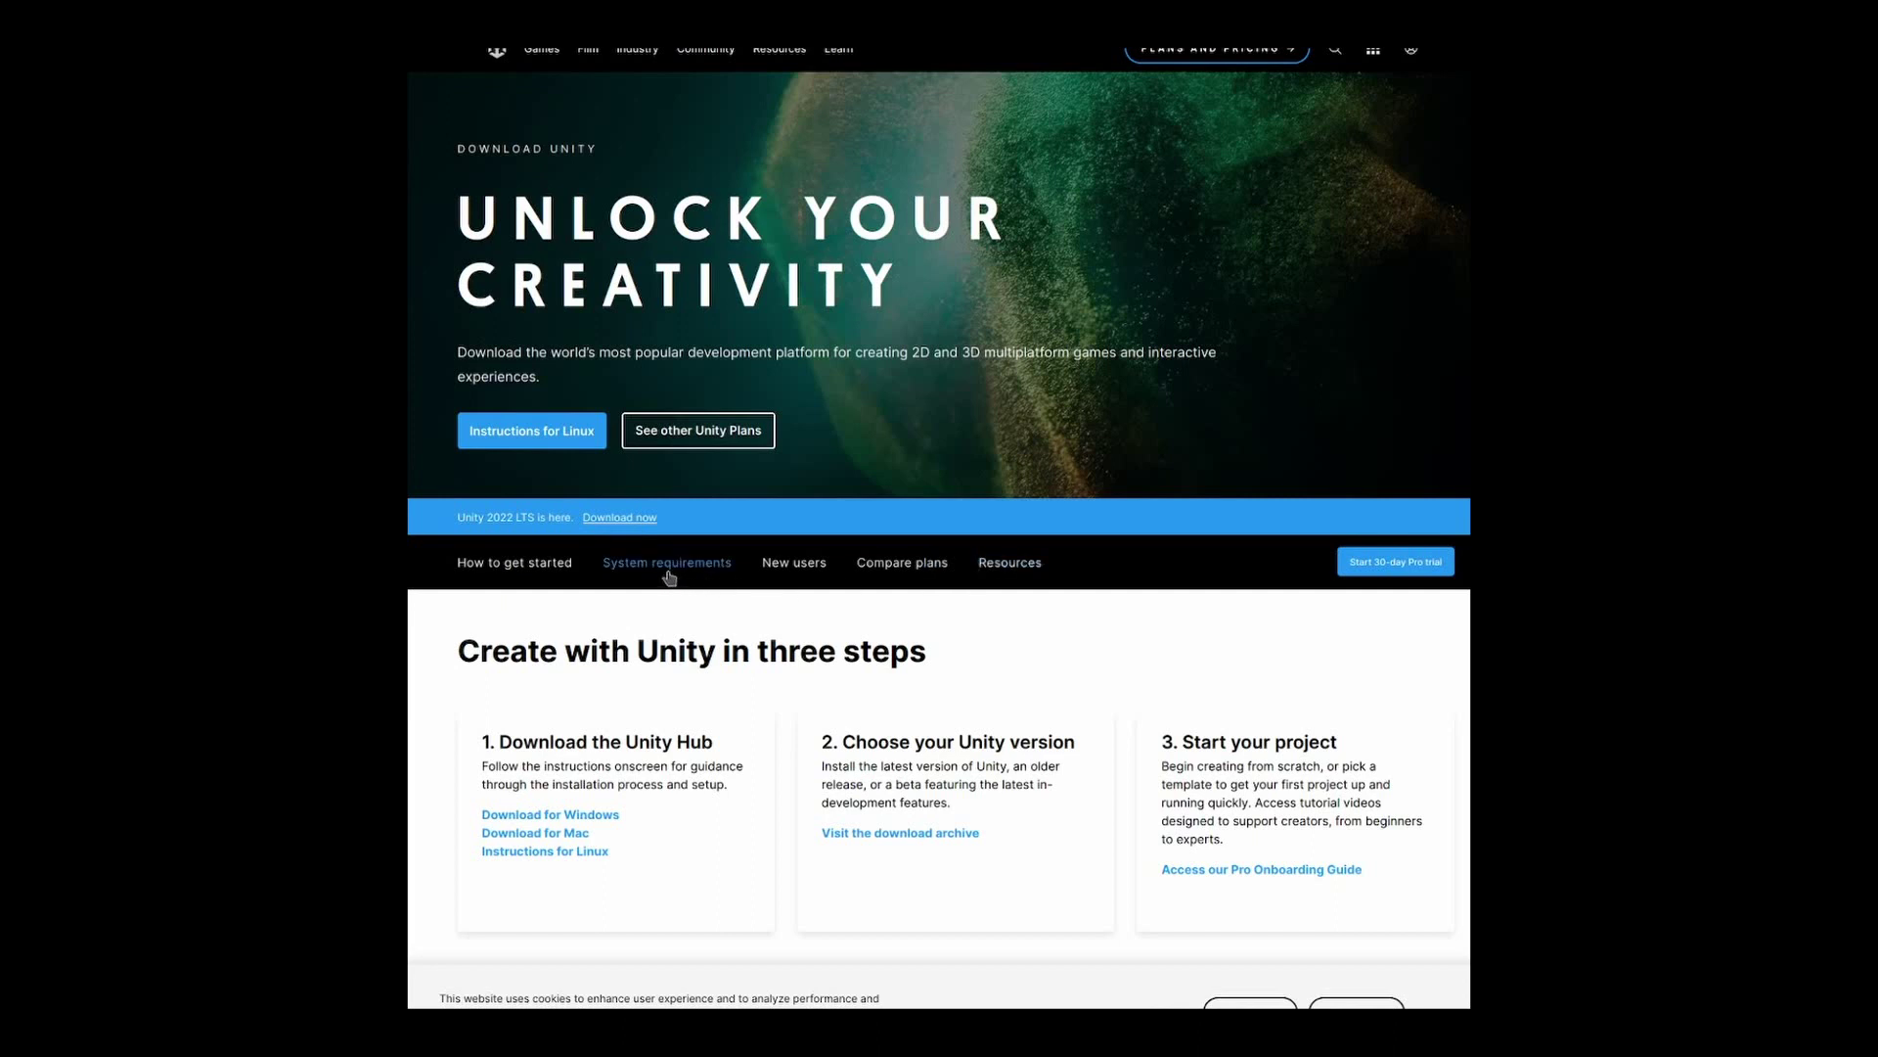
left_click(528, 448)
left_click(529, 440)
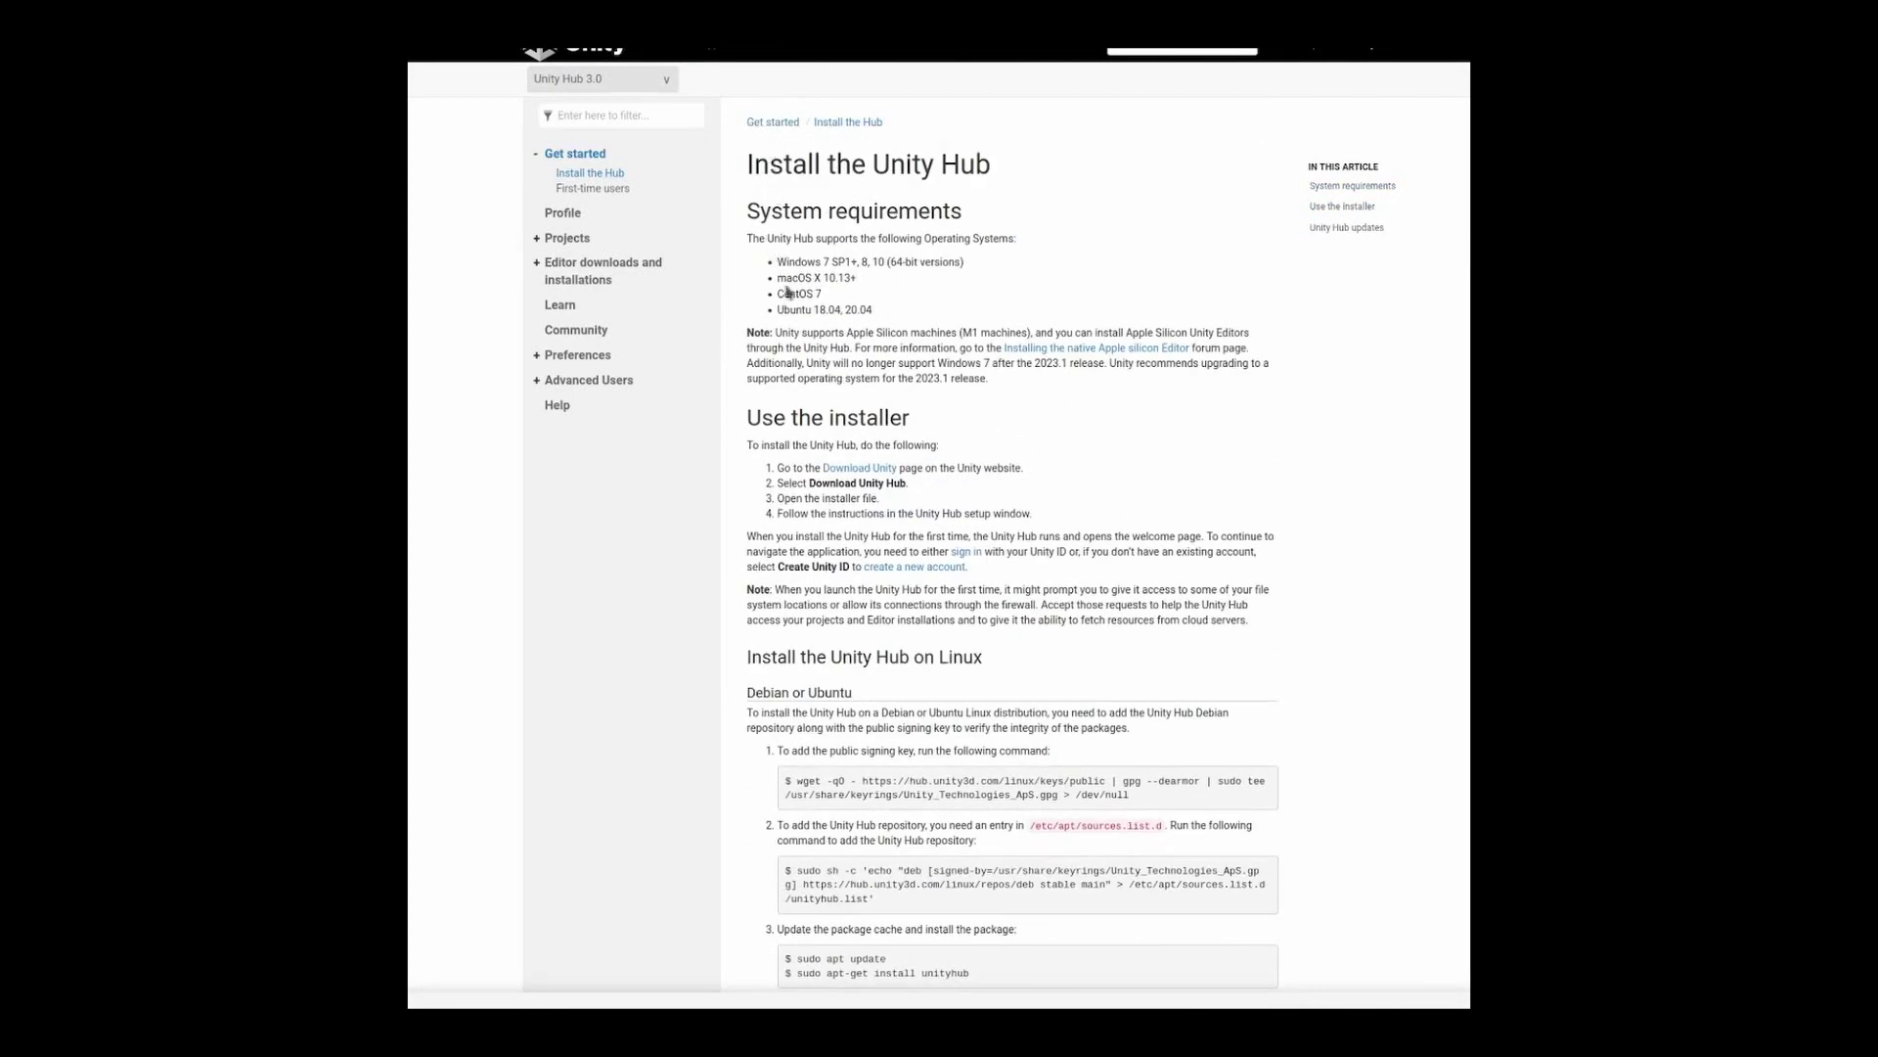
left_click_drag(779, 296, 886, 315)
left_click(879, 318)
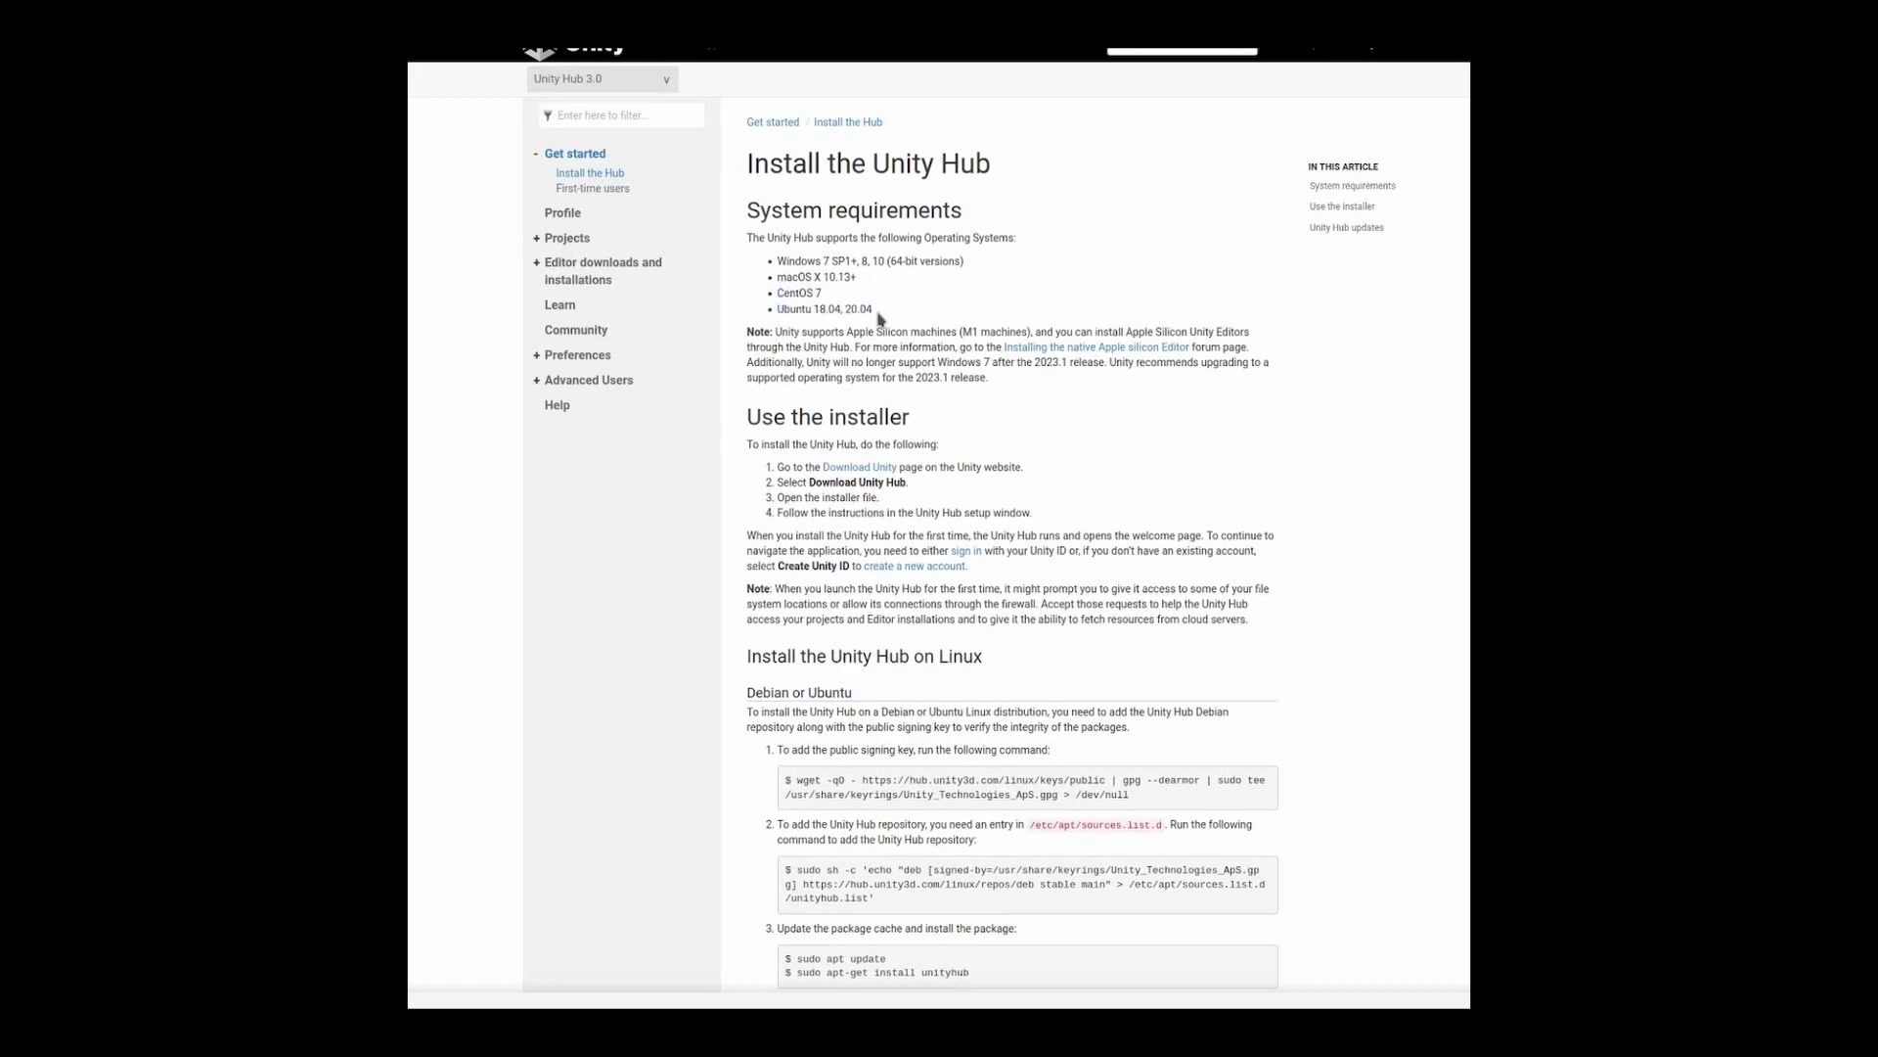
Step: Check the installed 2022.3.6f1 editor and start a new project from the Projects page
scroll(879, 318, "down", 4)
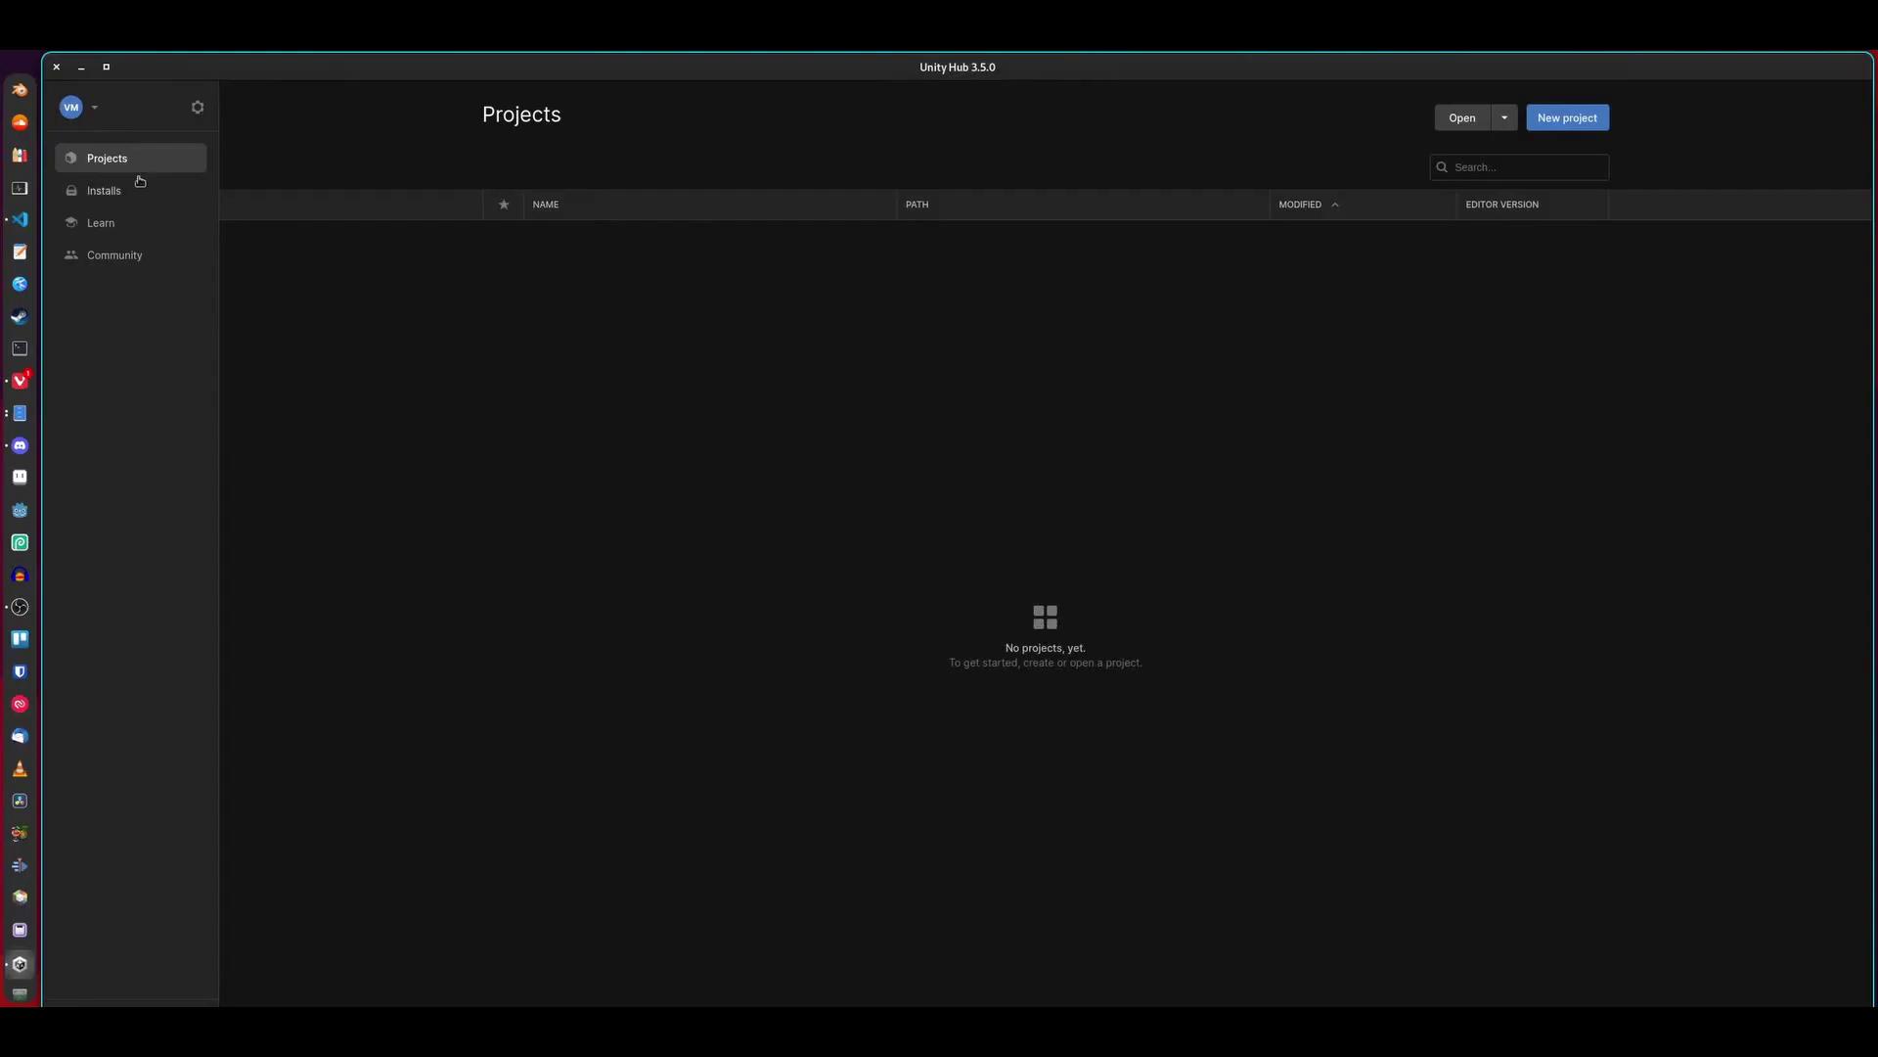
left_click(139, 188)
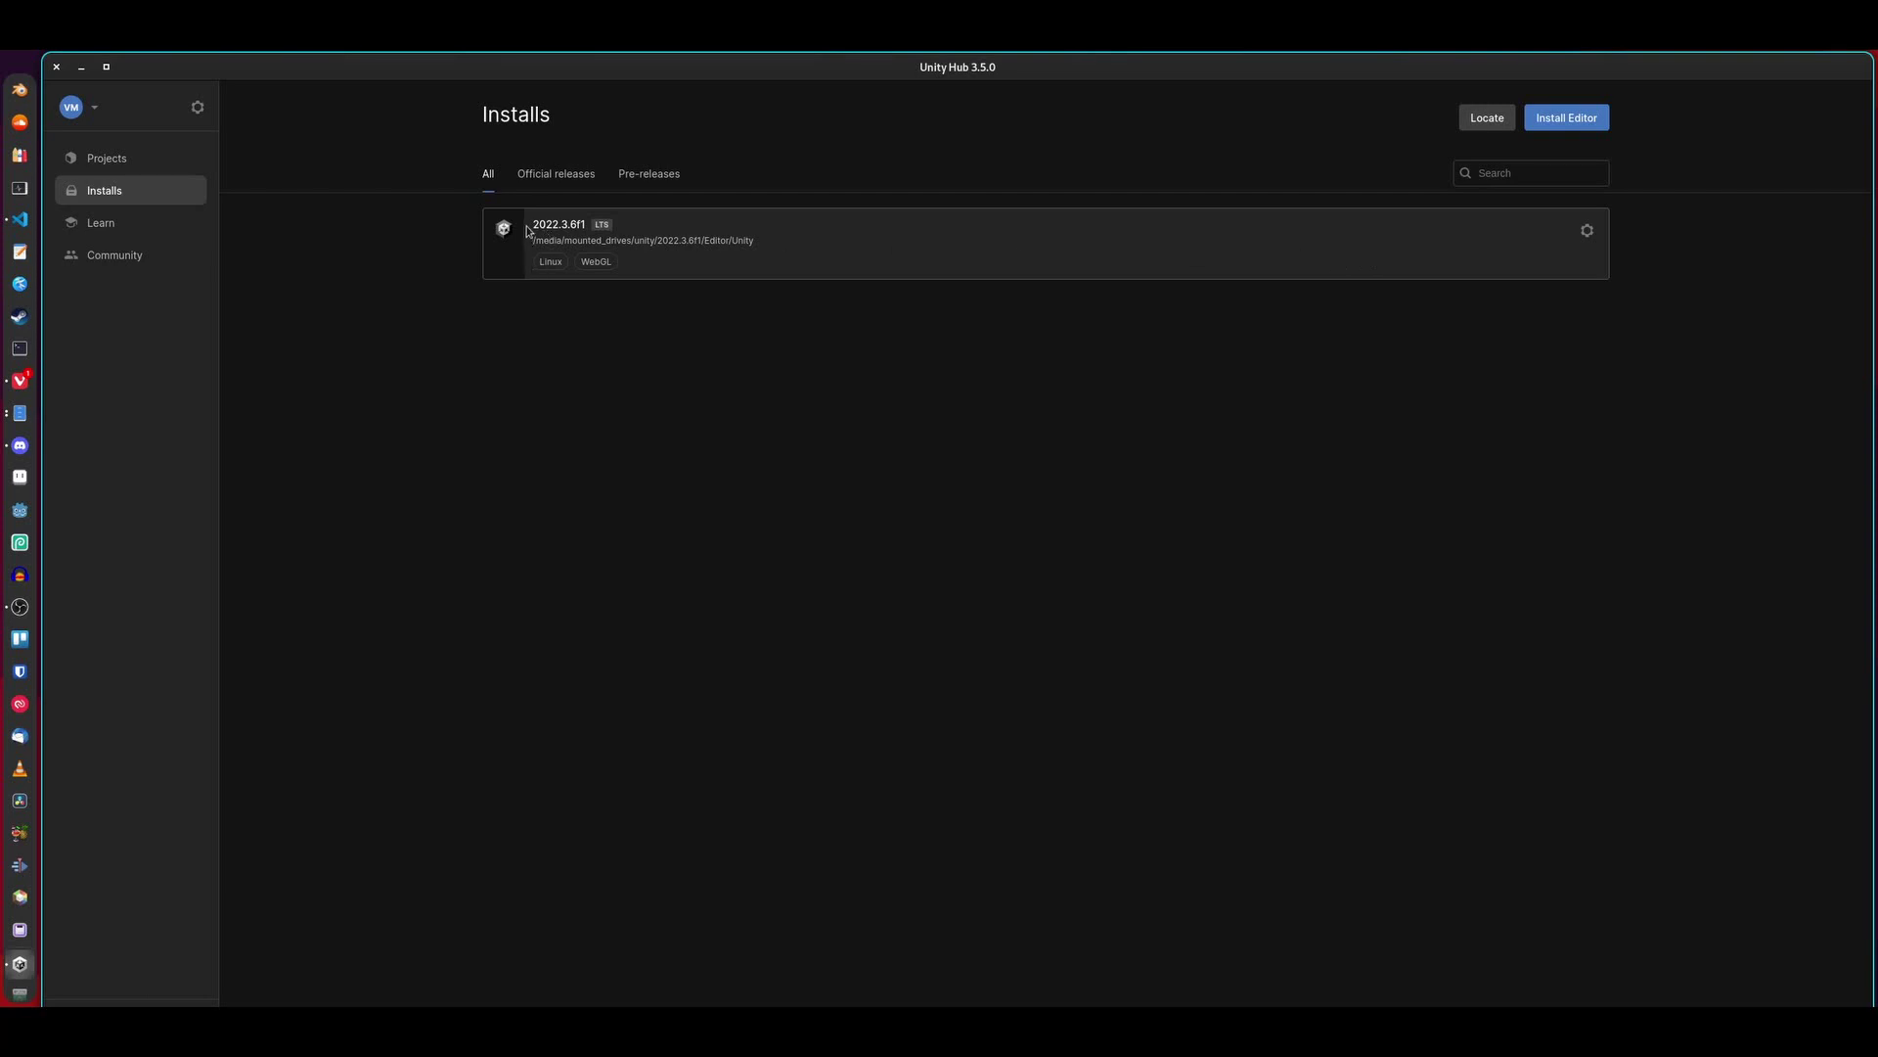
left_click(177, 160)
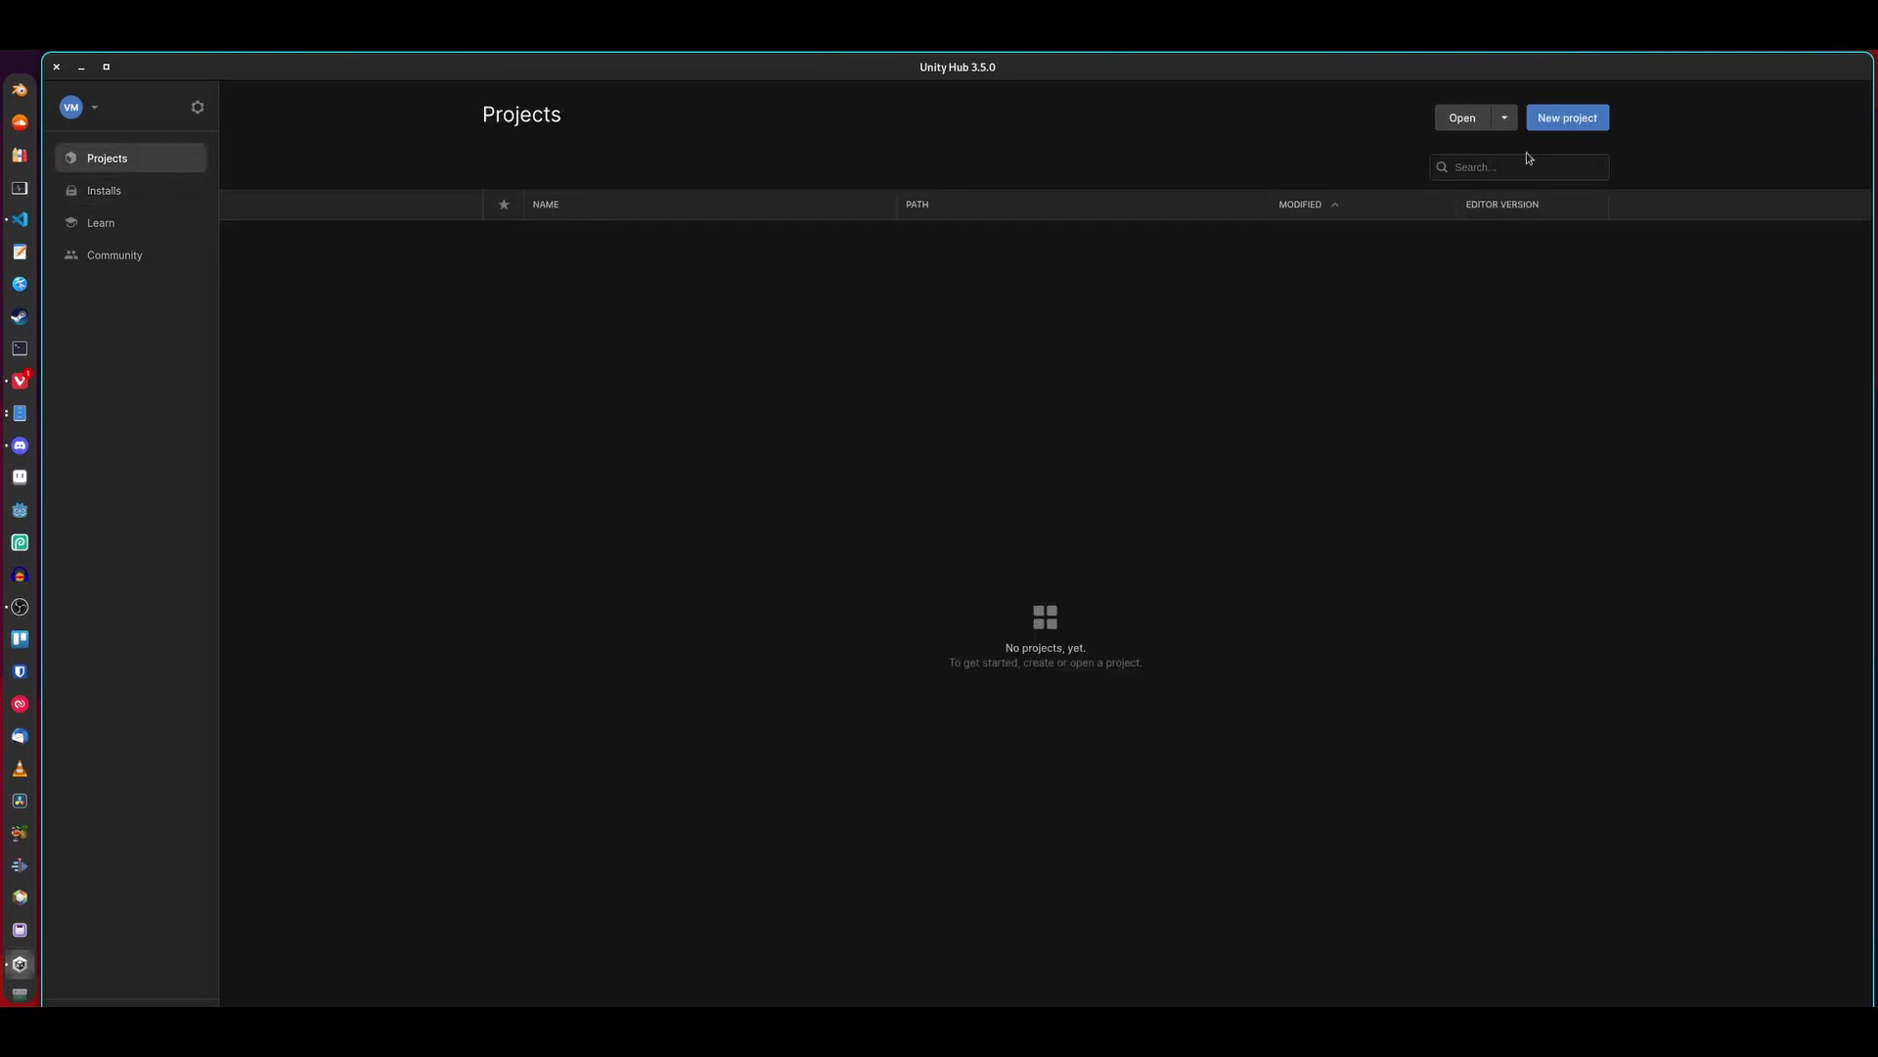
left_click(1544, 118)
left_click(137, 179)
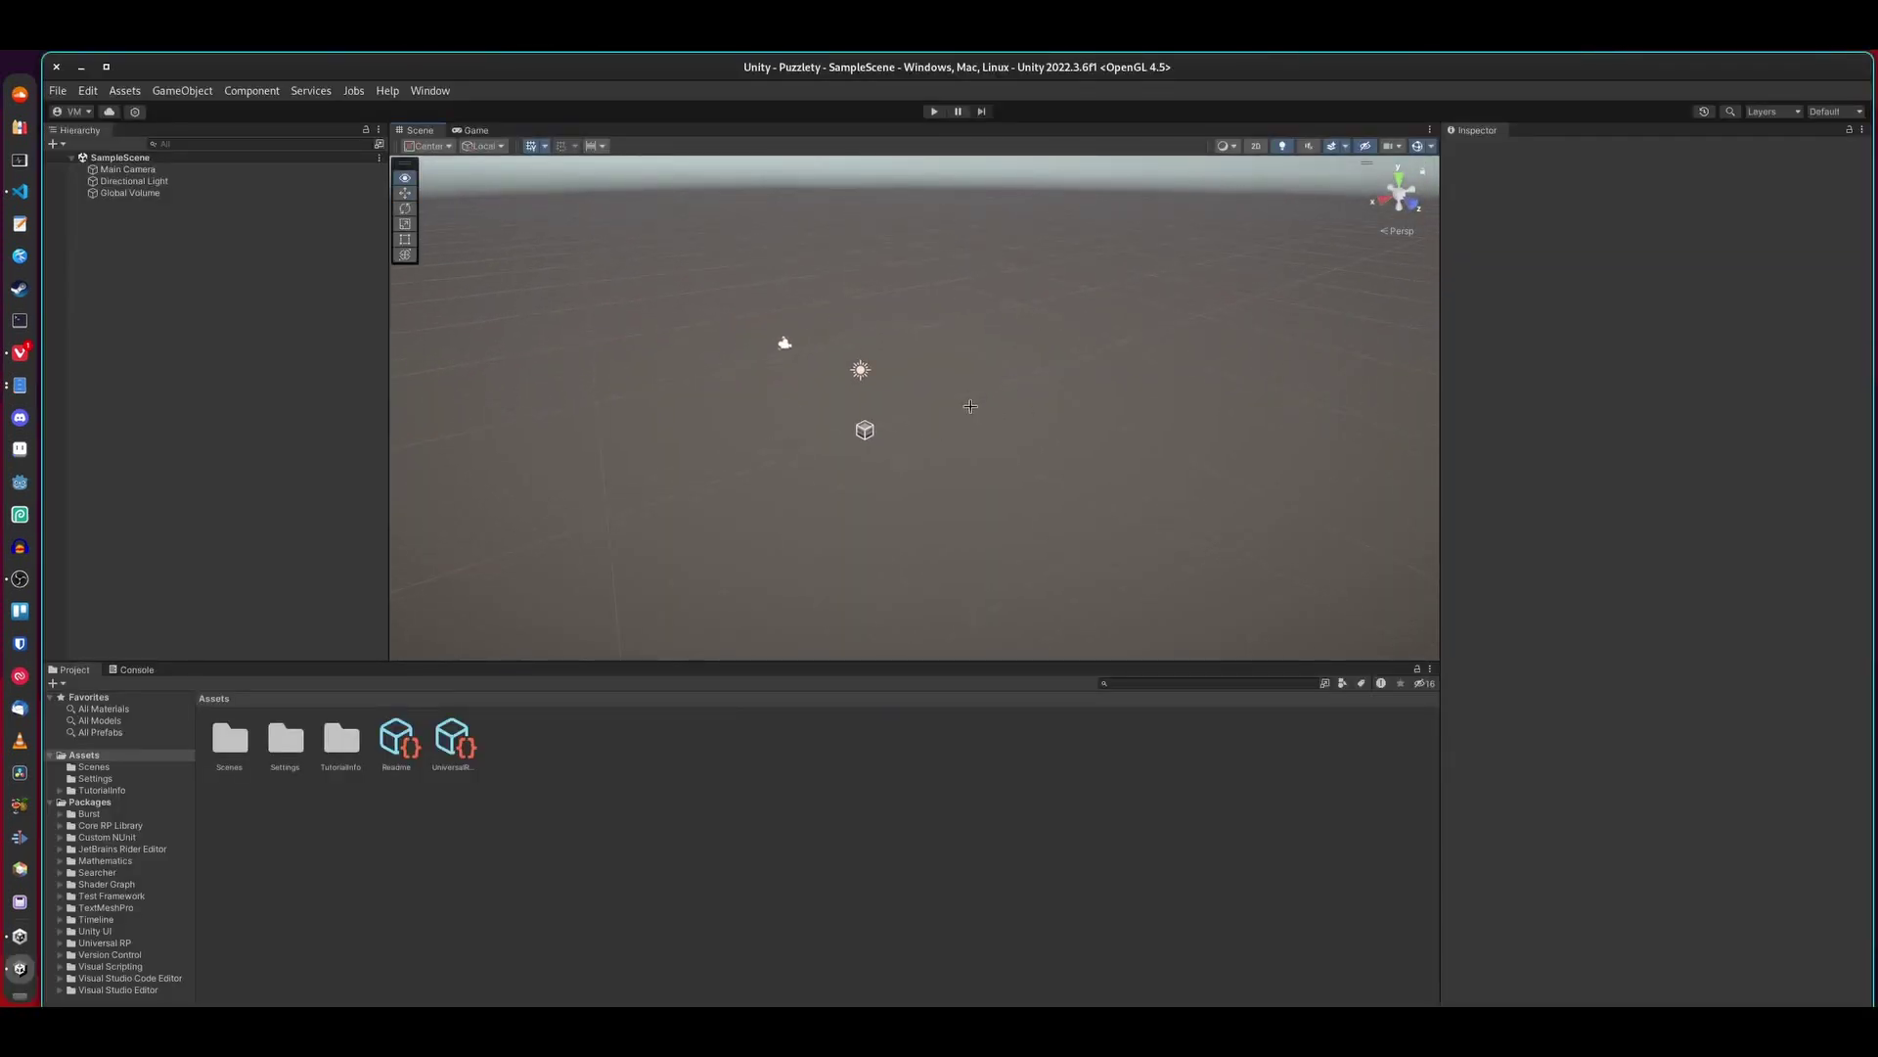
Step: Inspect the Readme asset and draw a dotted stroke beside the puzzle figure
mouse_move(970, 406)
right_mouse_down()
mouse_move(1477, 373)
mouse_move(440, 415)
mouse_move(1790, 407)
mouse_move(418, 405)
mouse_move(767, 529)
mouse_move(818, 487)
right_mouse_up()
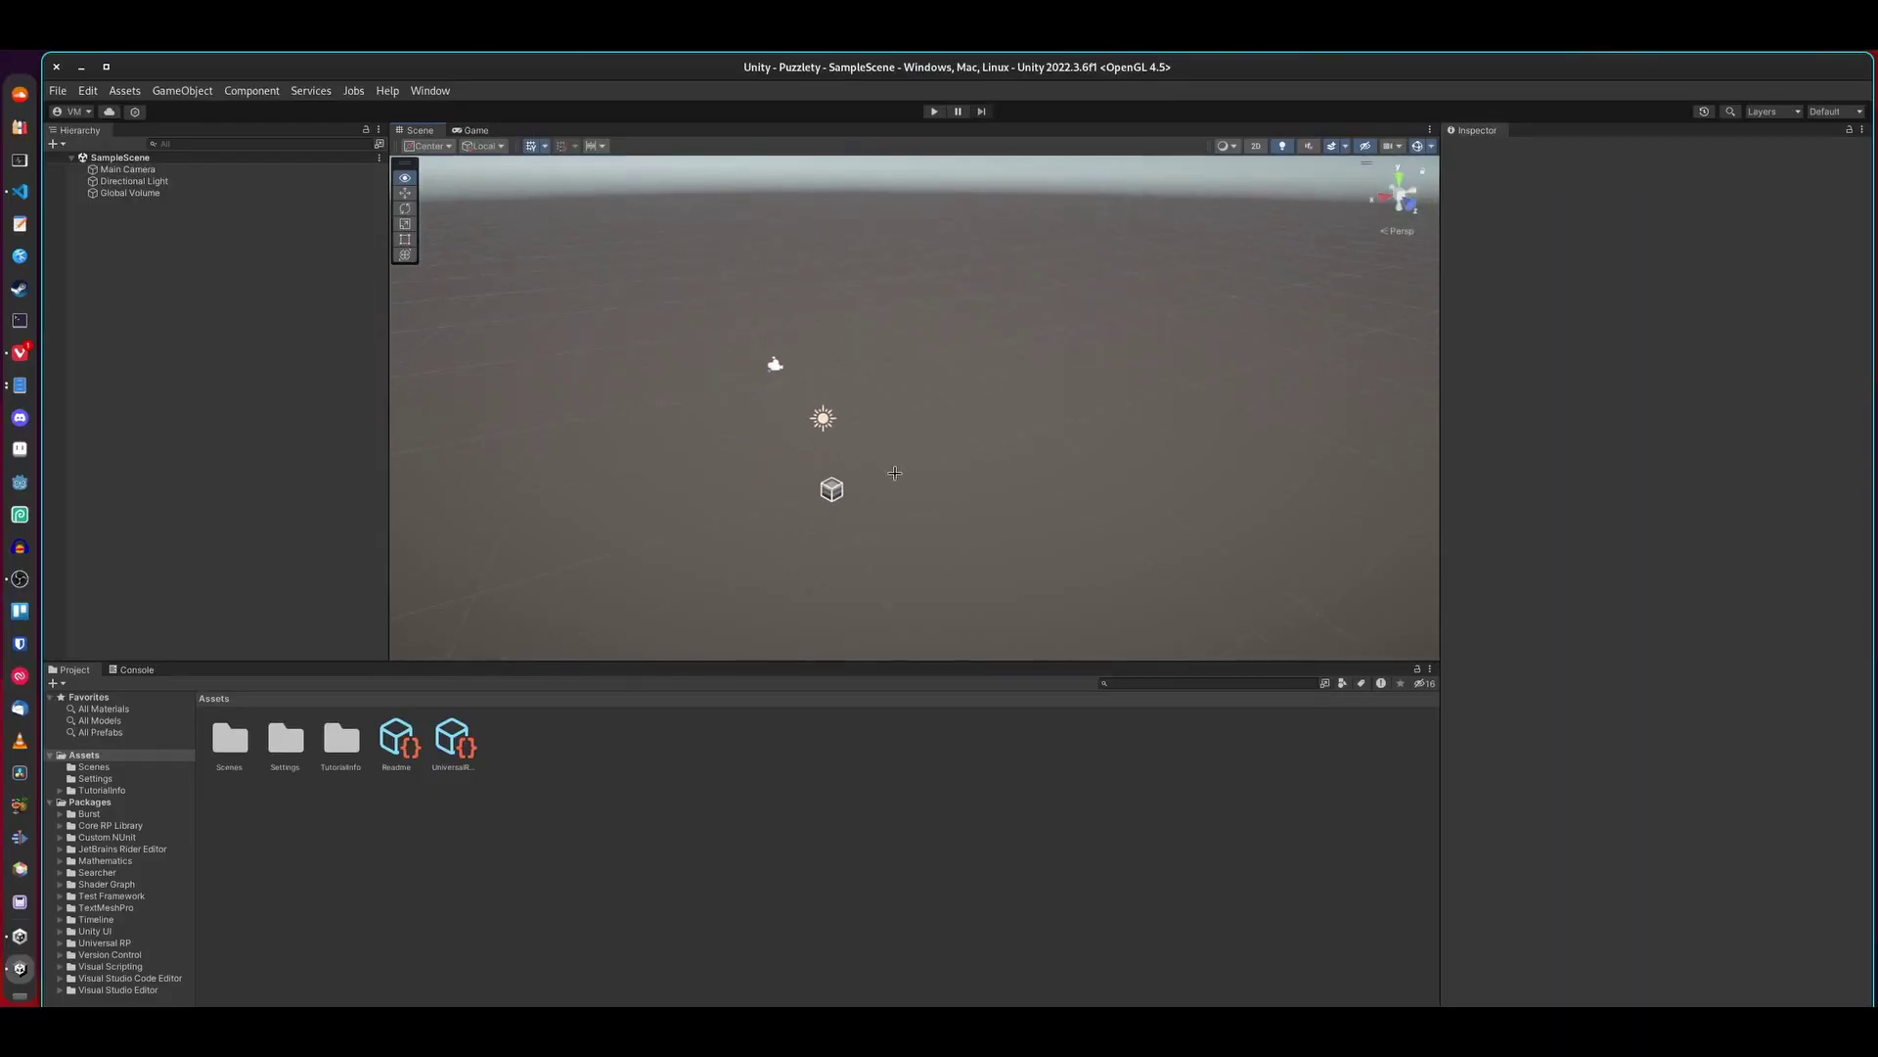
left_click(409, 747)
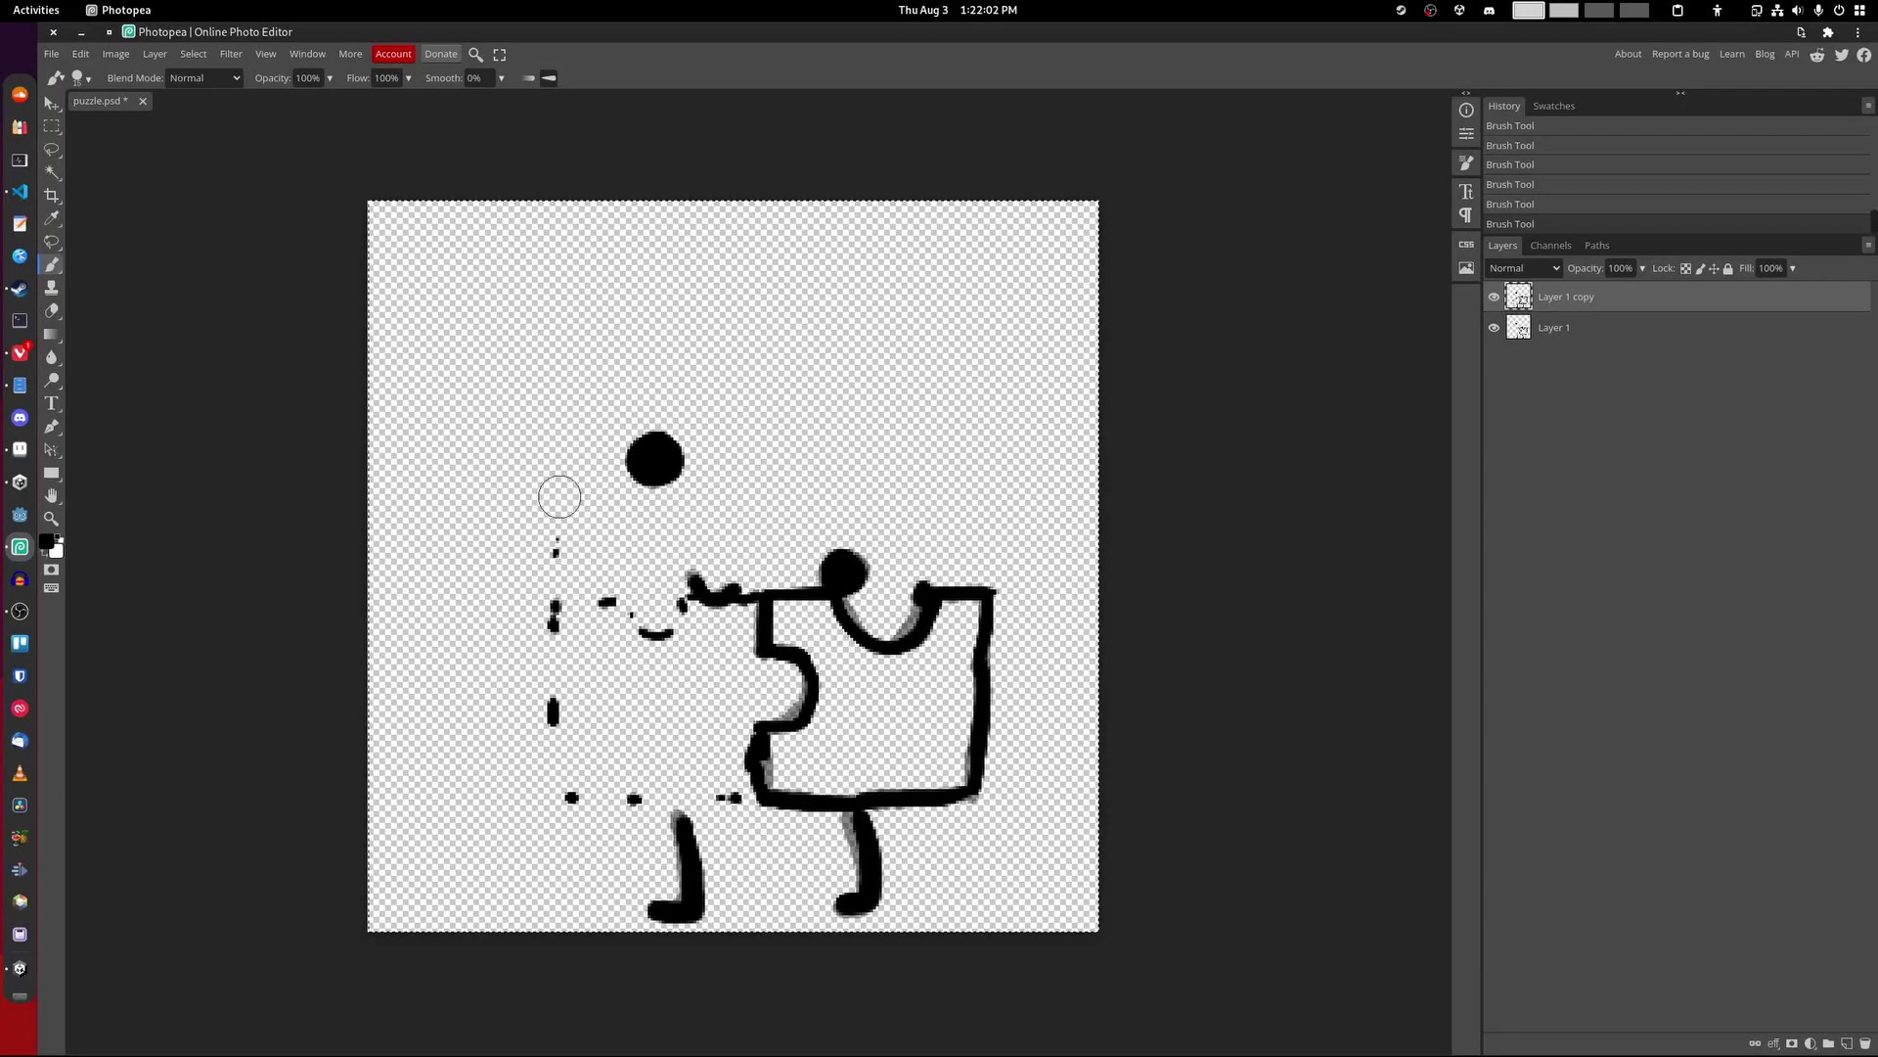
left_click_drag(560, 497, 565, 381)
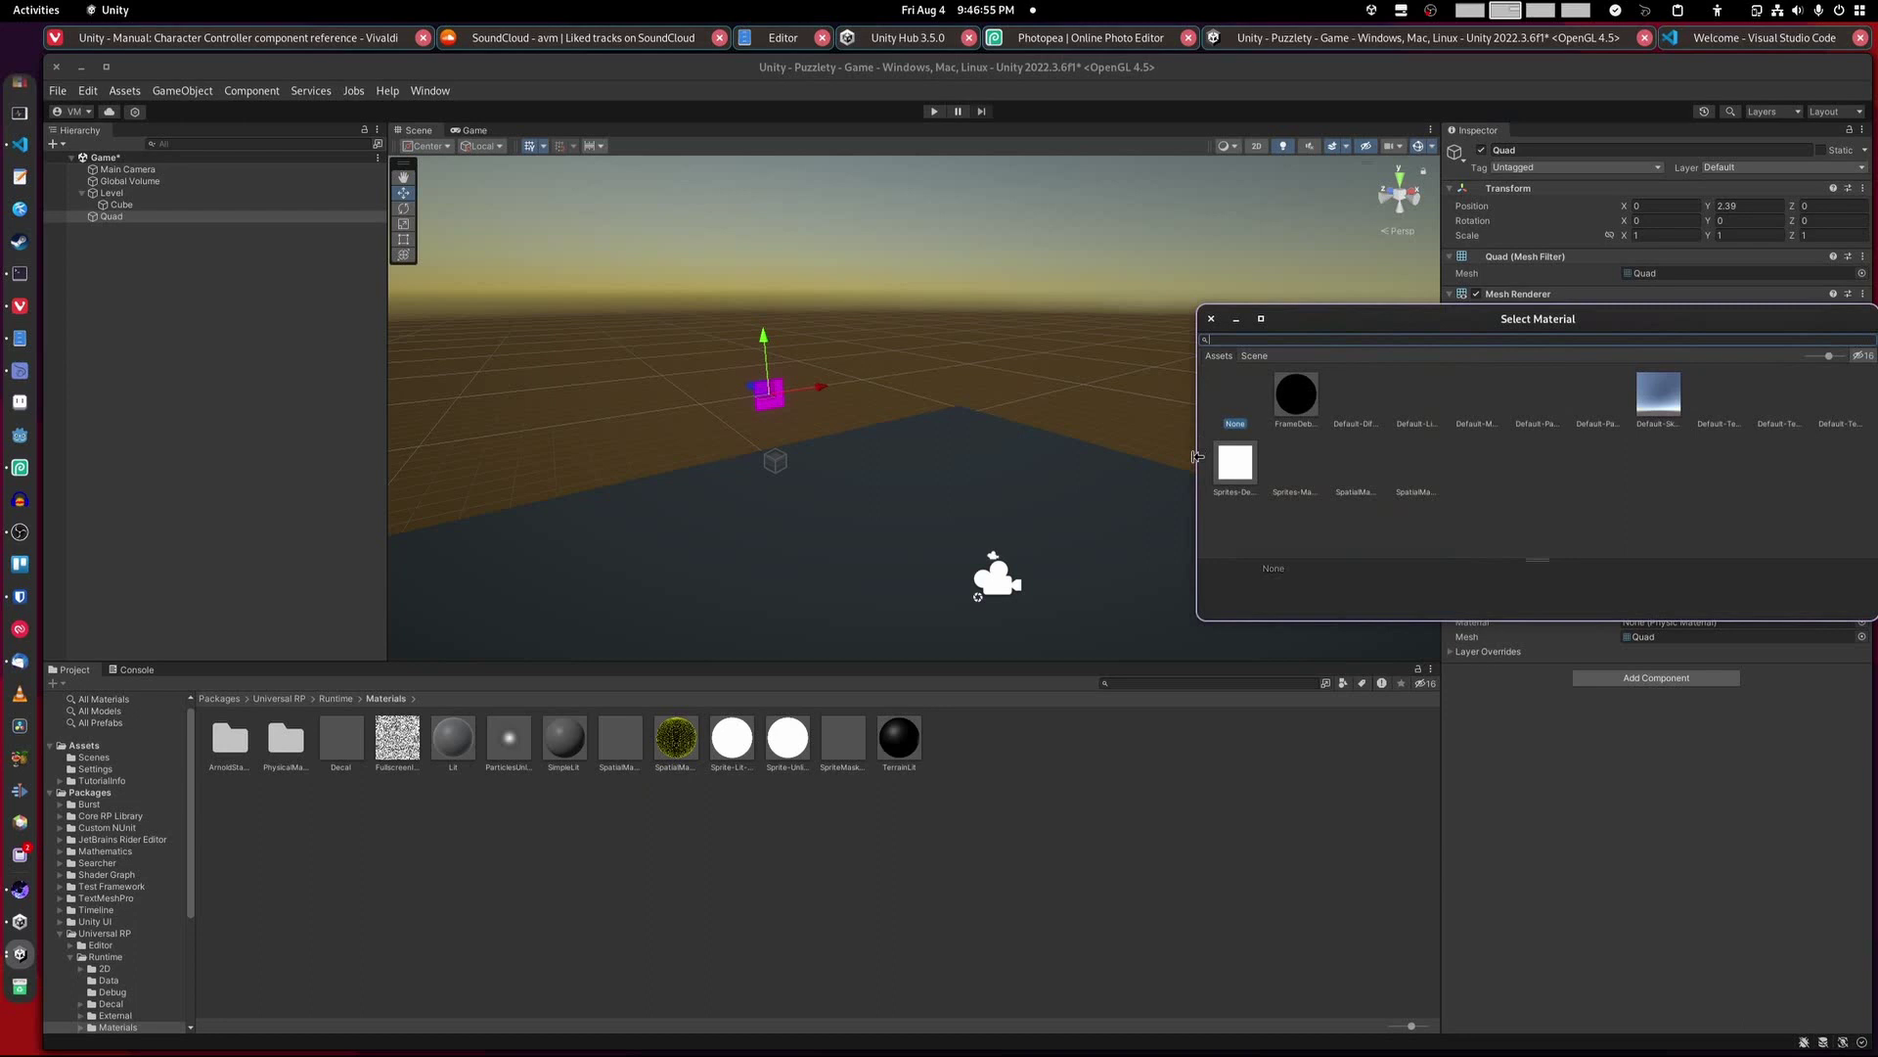
Step: Apply Sprites-Default to the Quad, then search the material list for the complete material
left_click_drag(1196, 456, 751, 414)
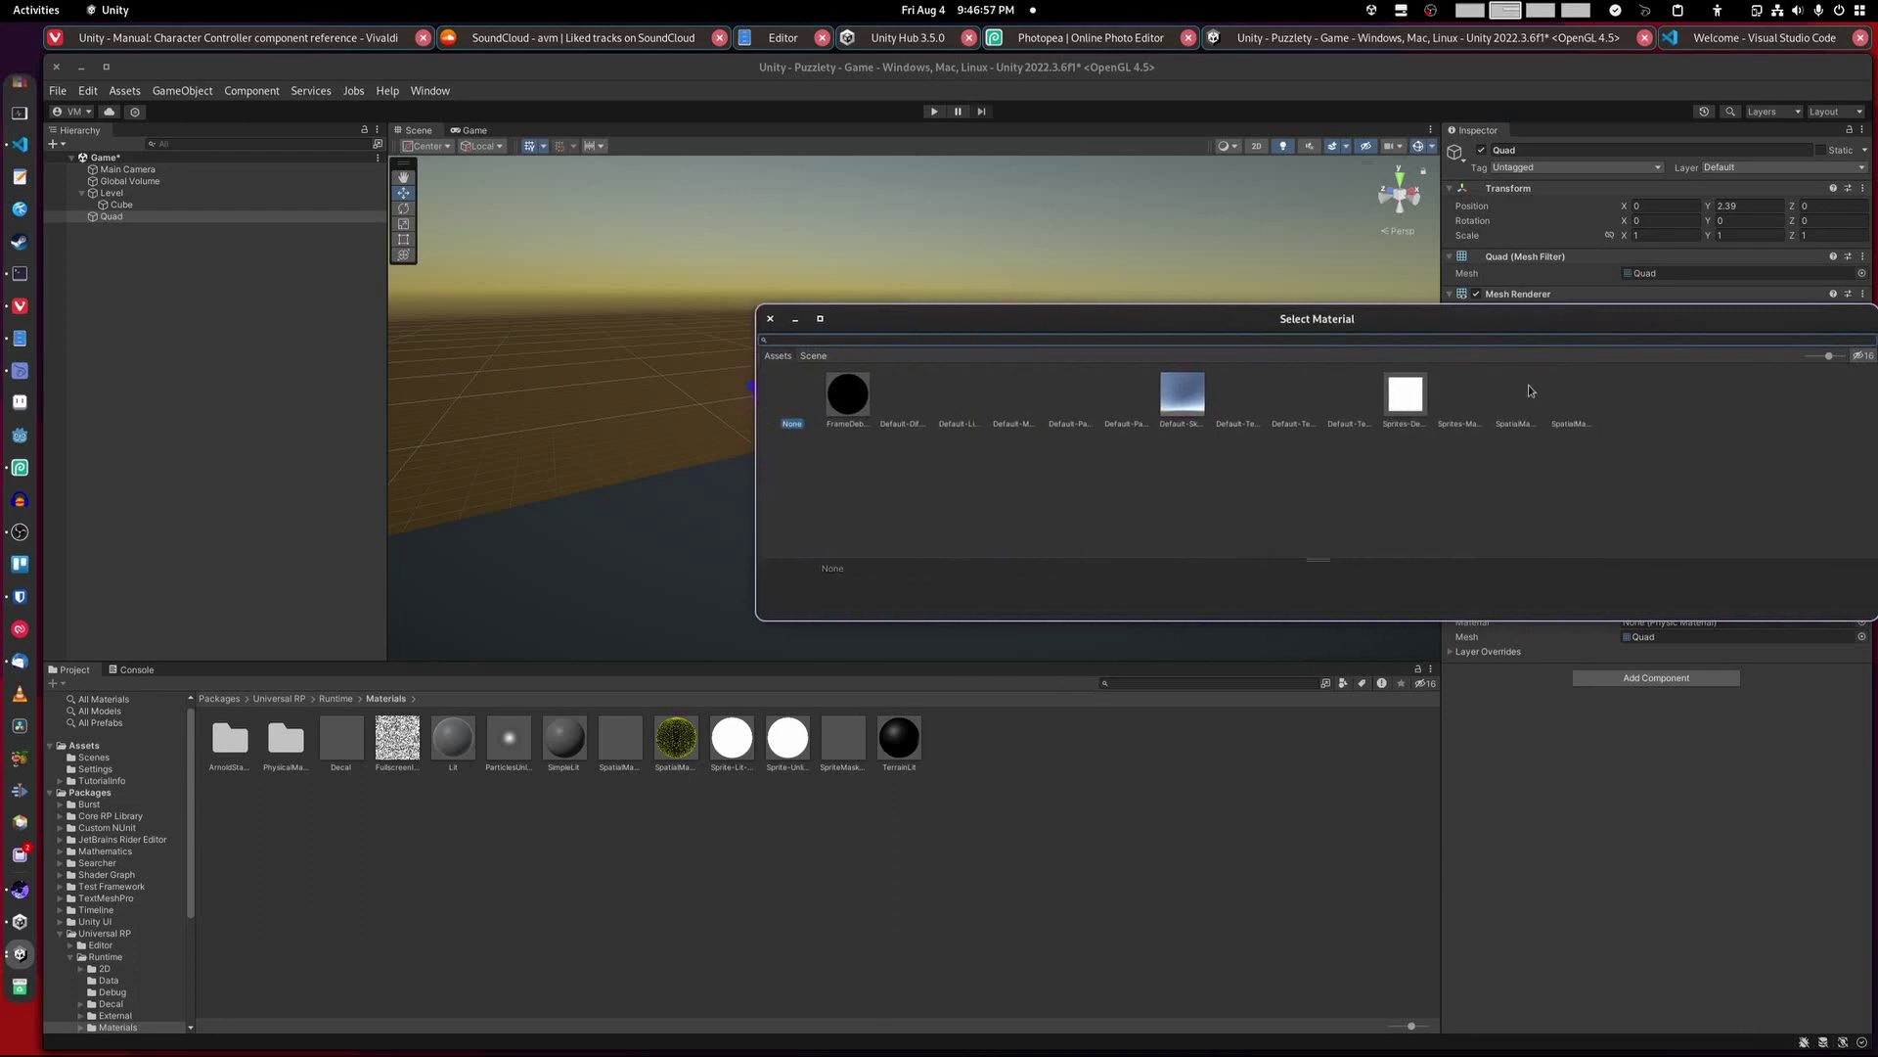
left_click(1396, 402)
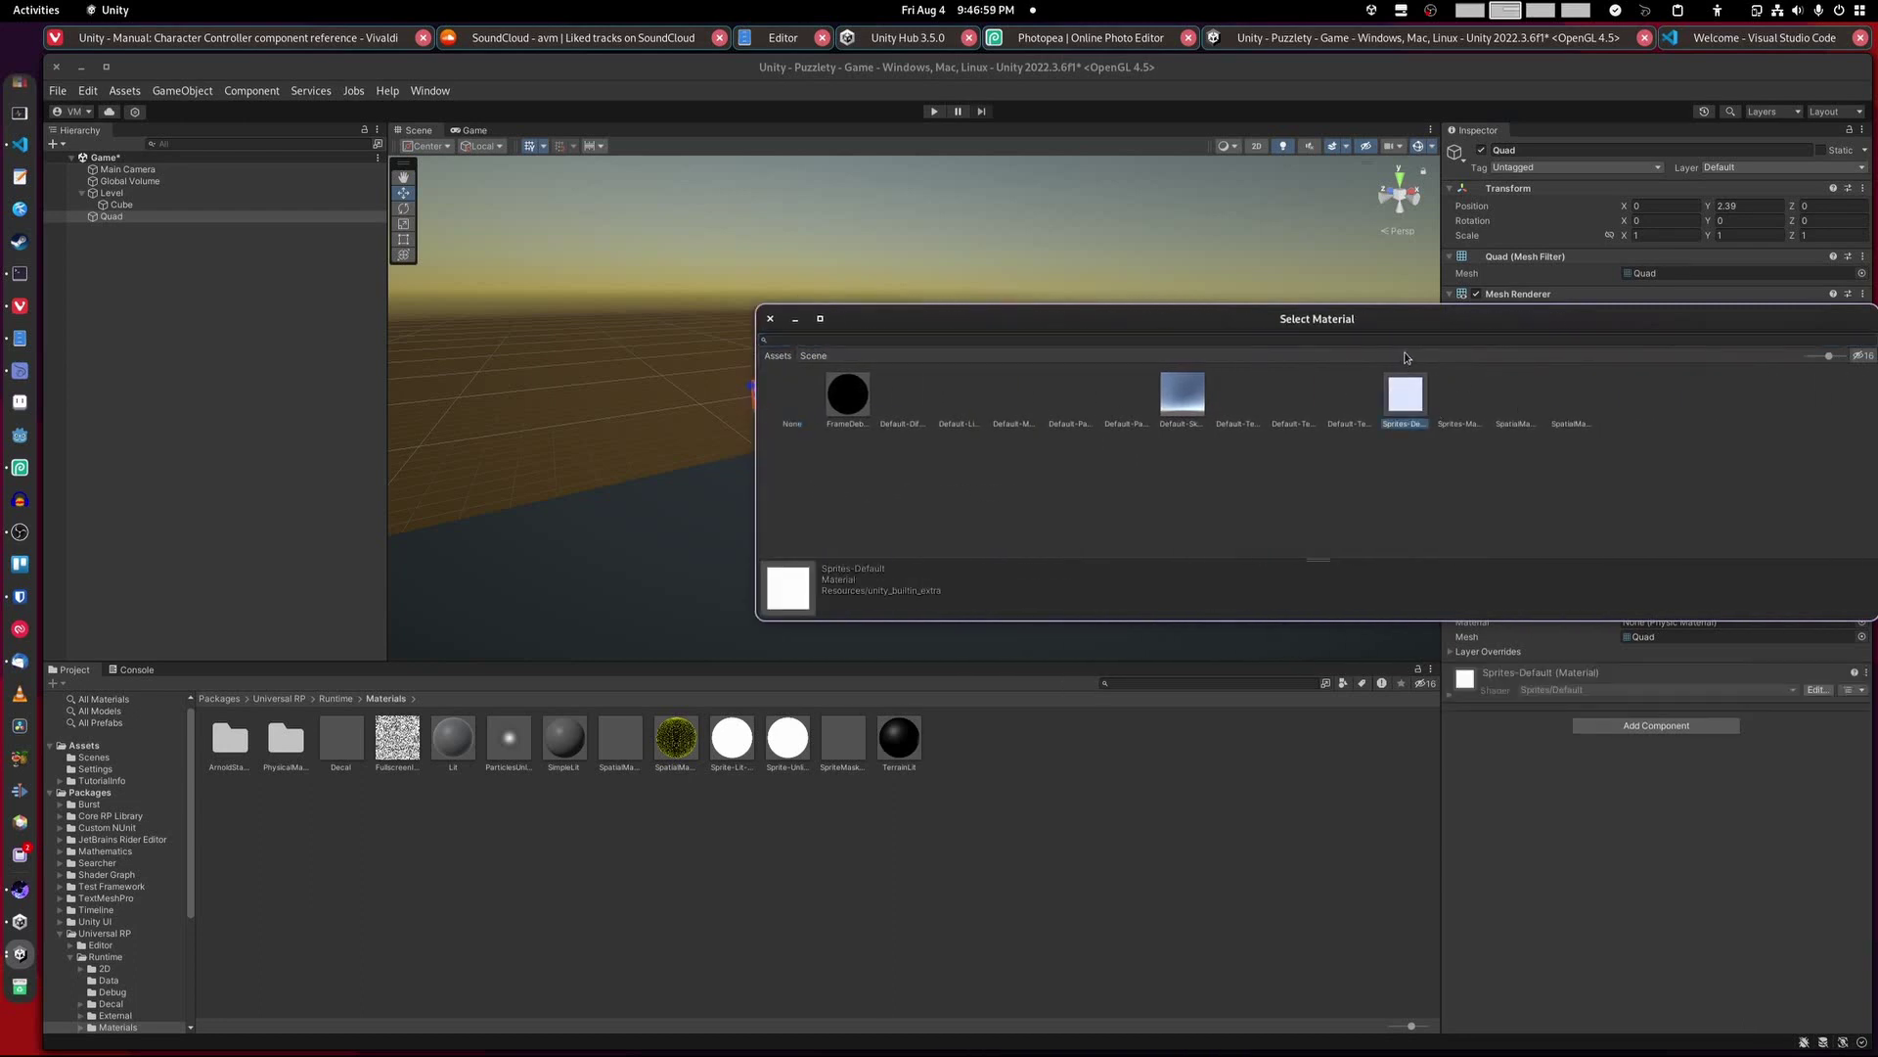
left_click_drag(1375, 331, 787, 355)
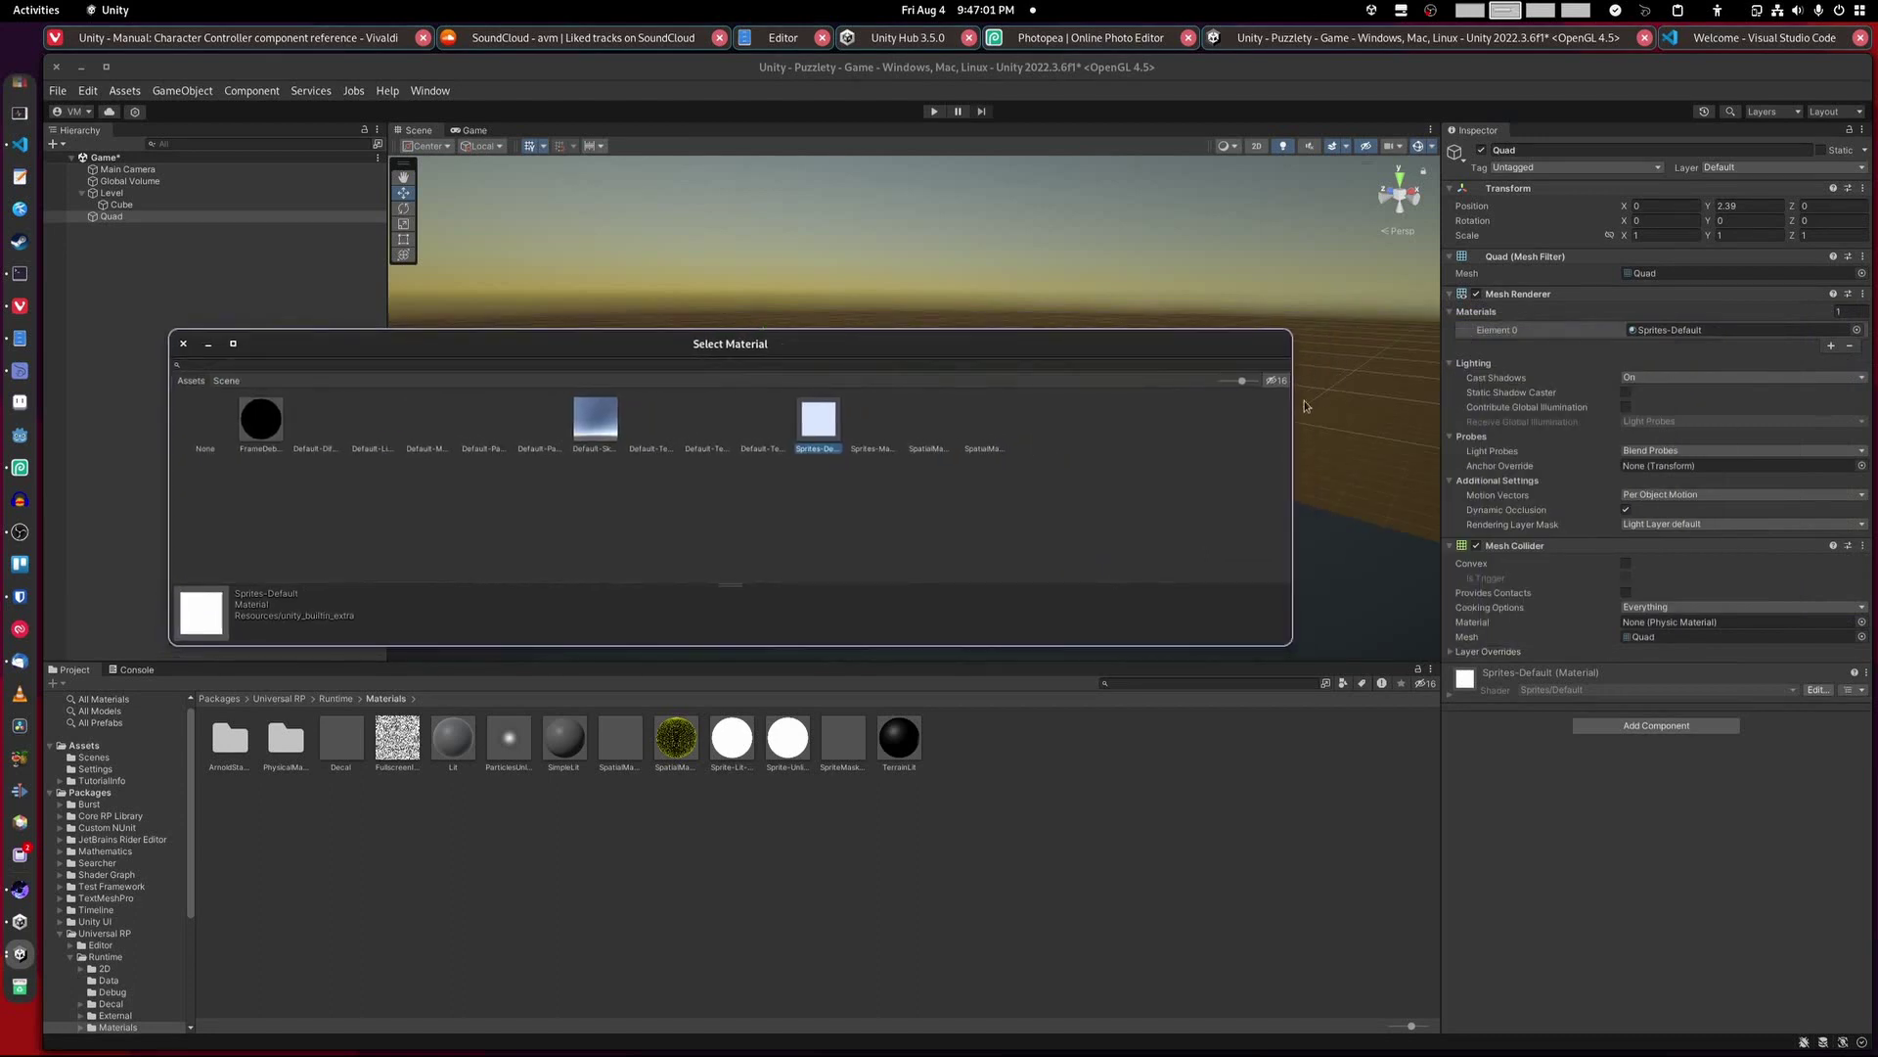
left_click_drag(170, 331, 420, 243)
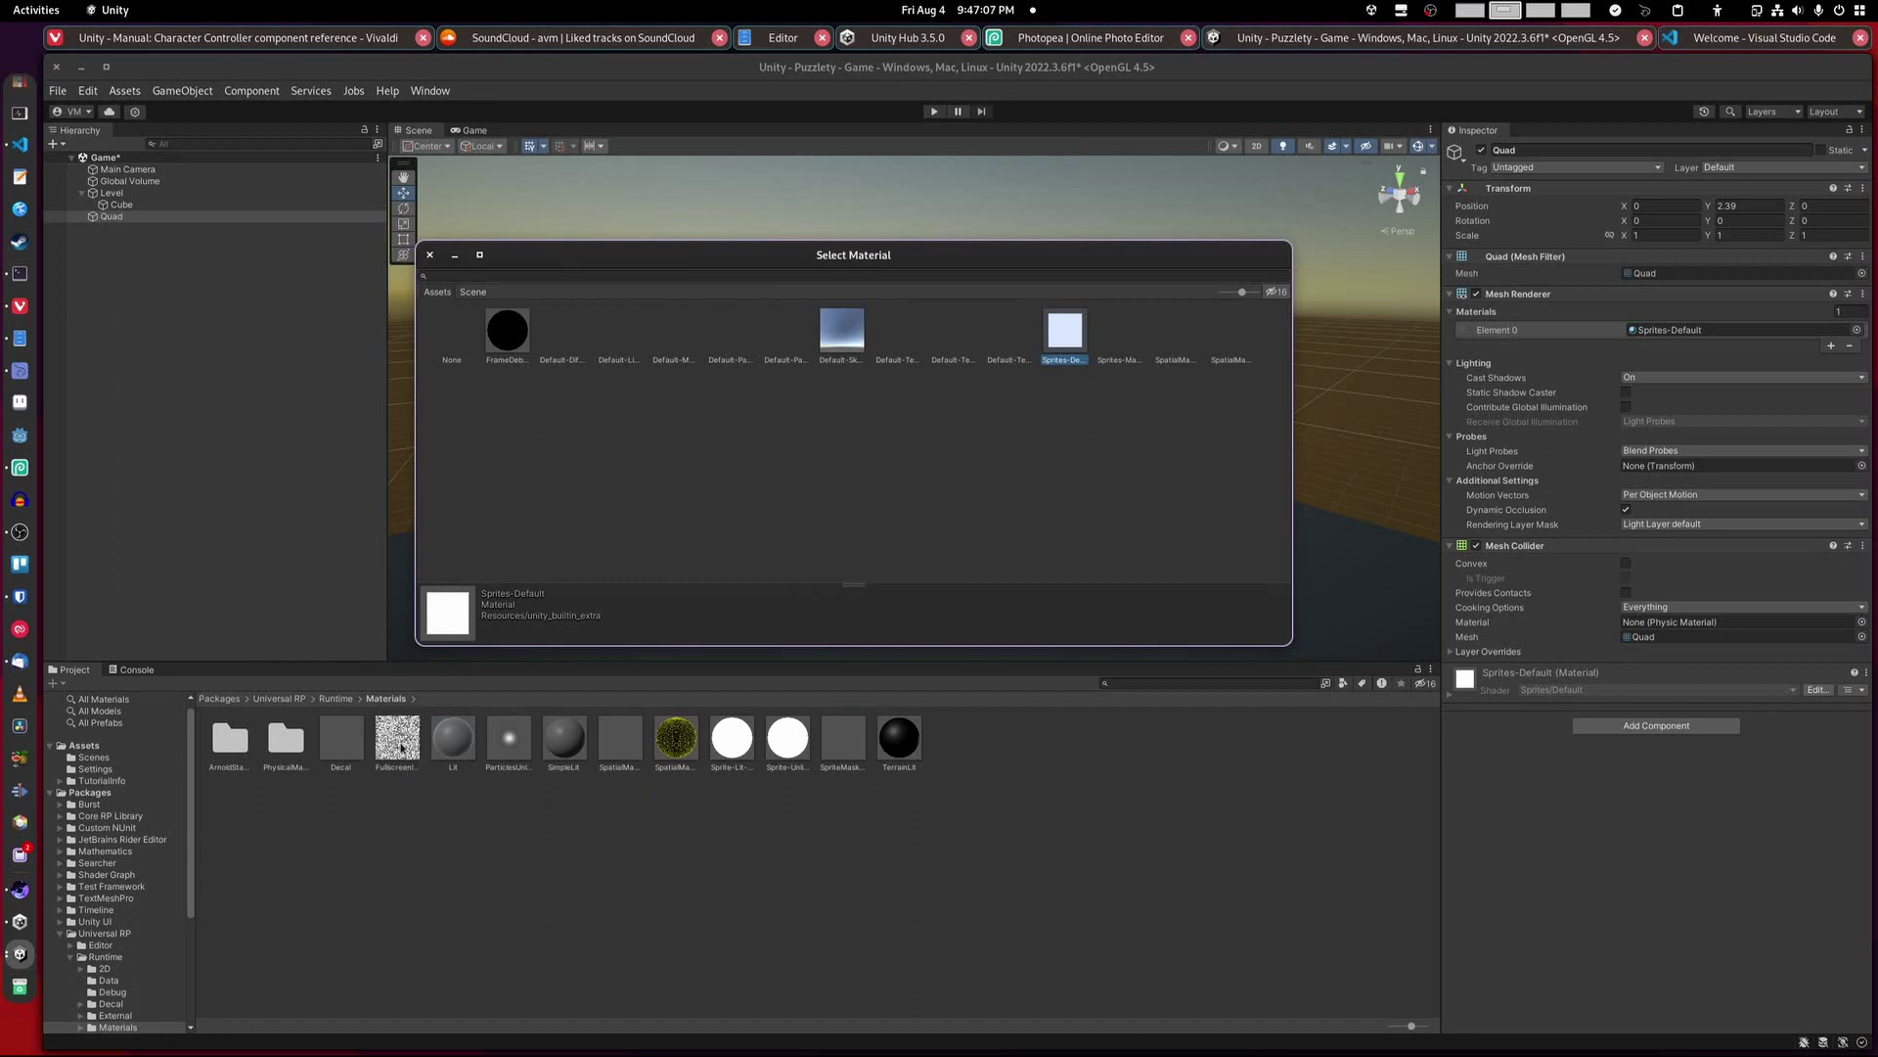
scroll(125, 844, "down", 2)
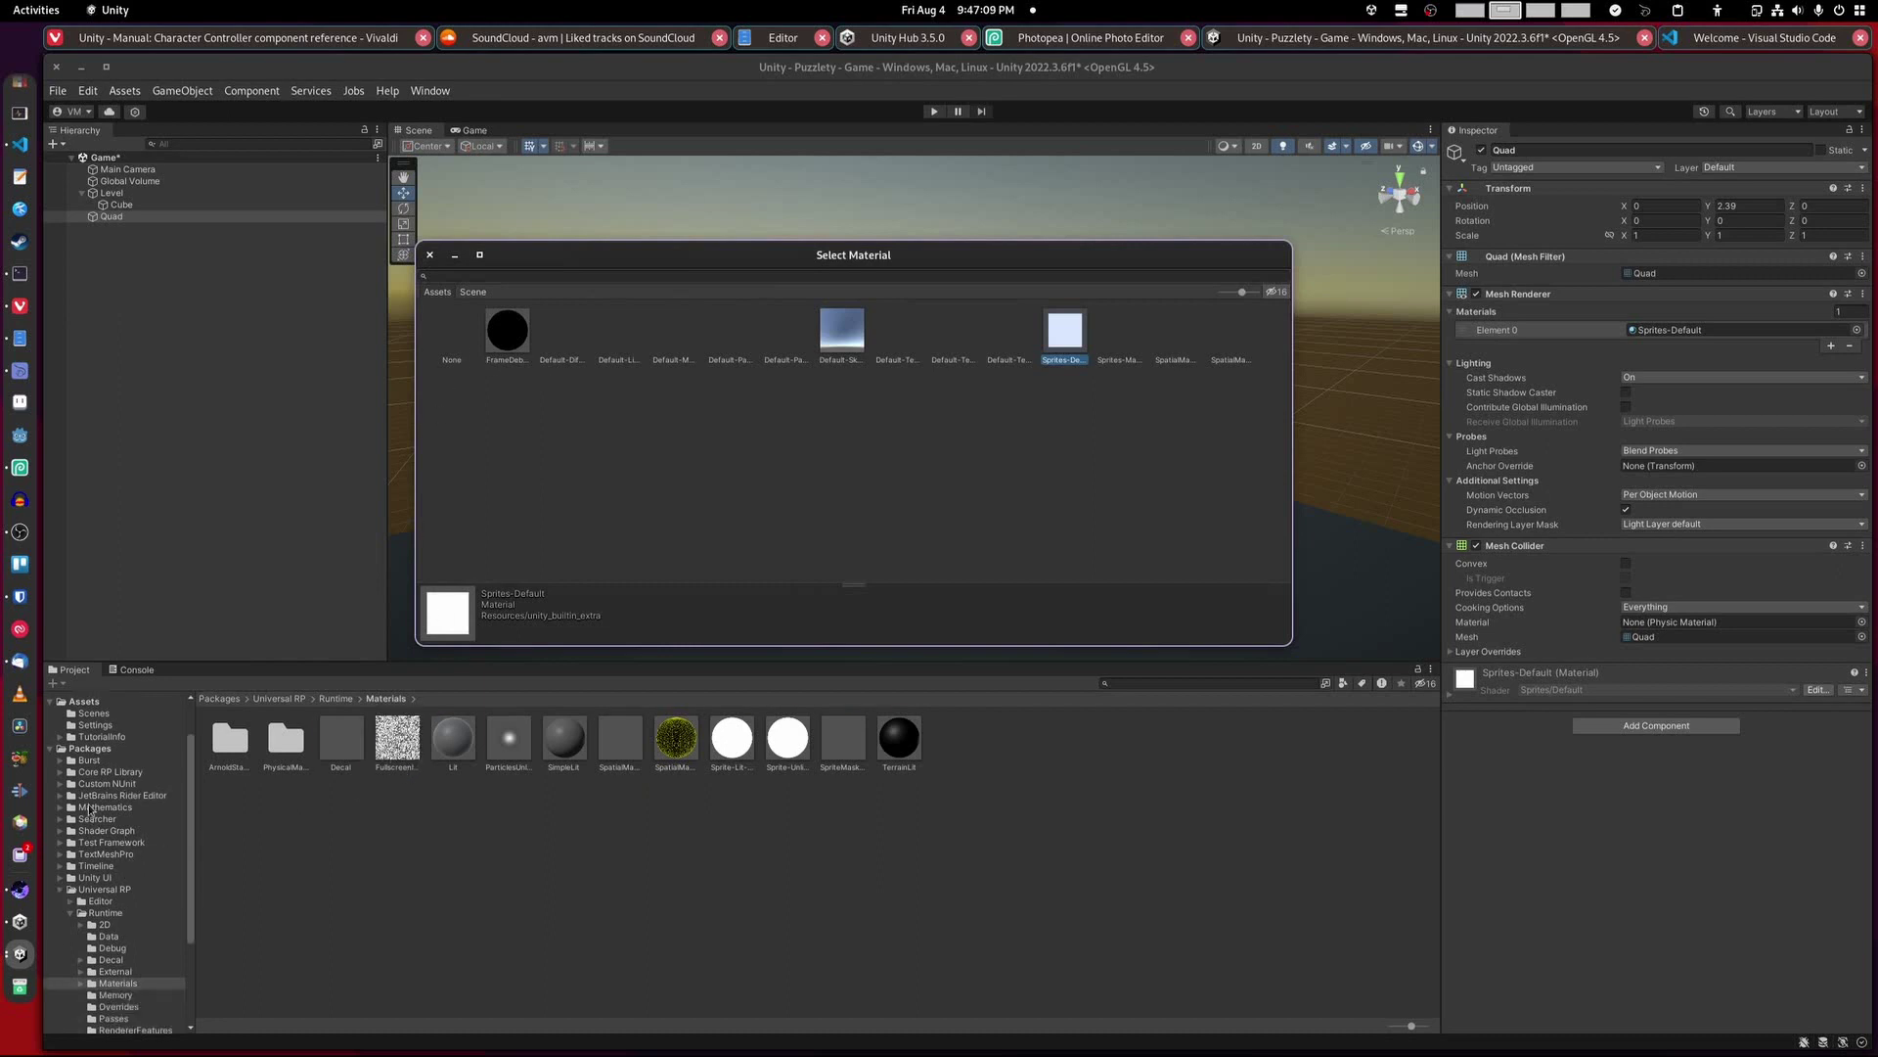
left_click(454, 277)
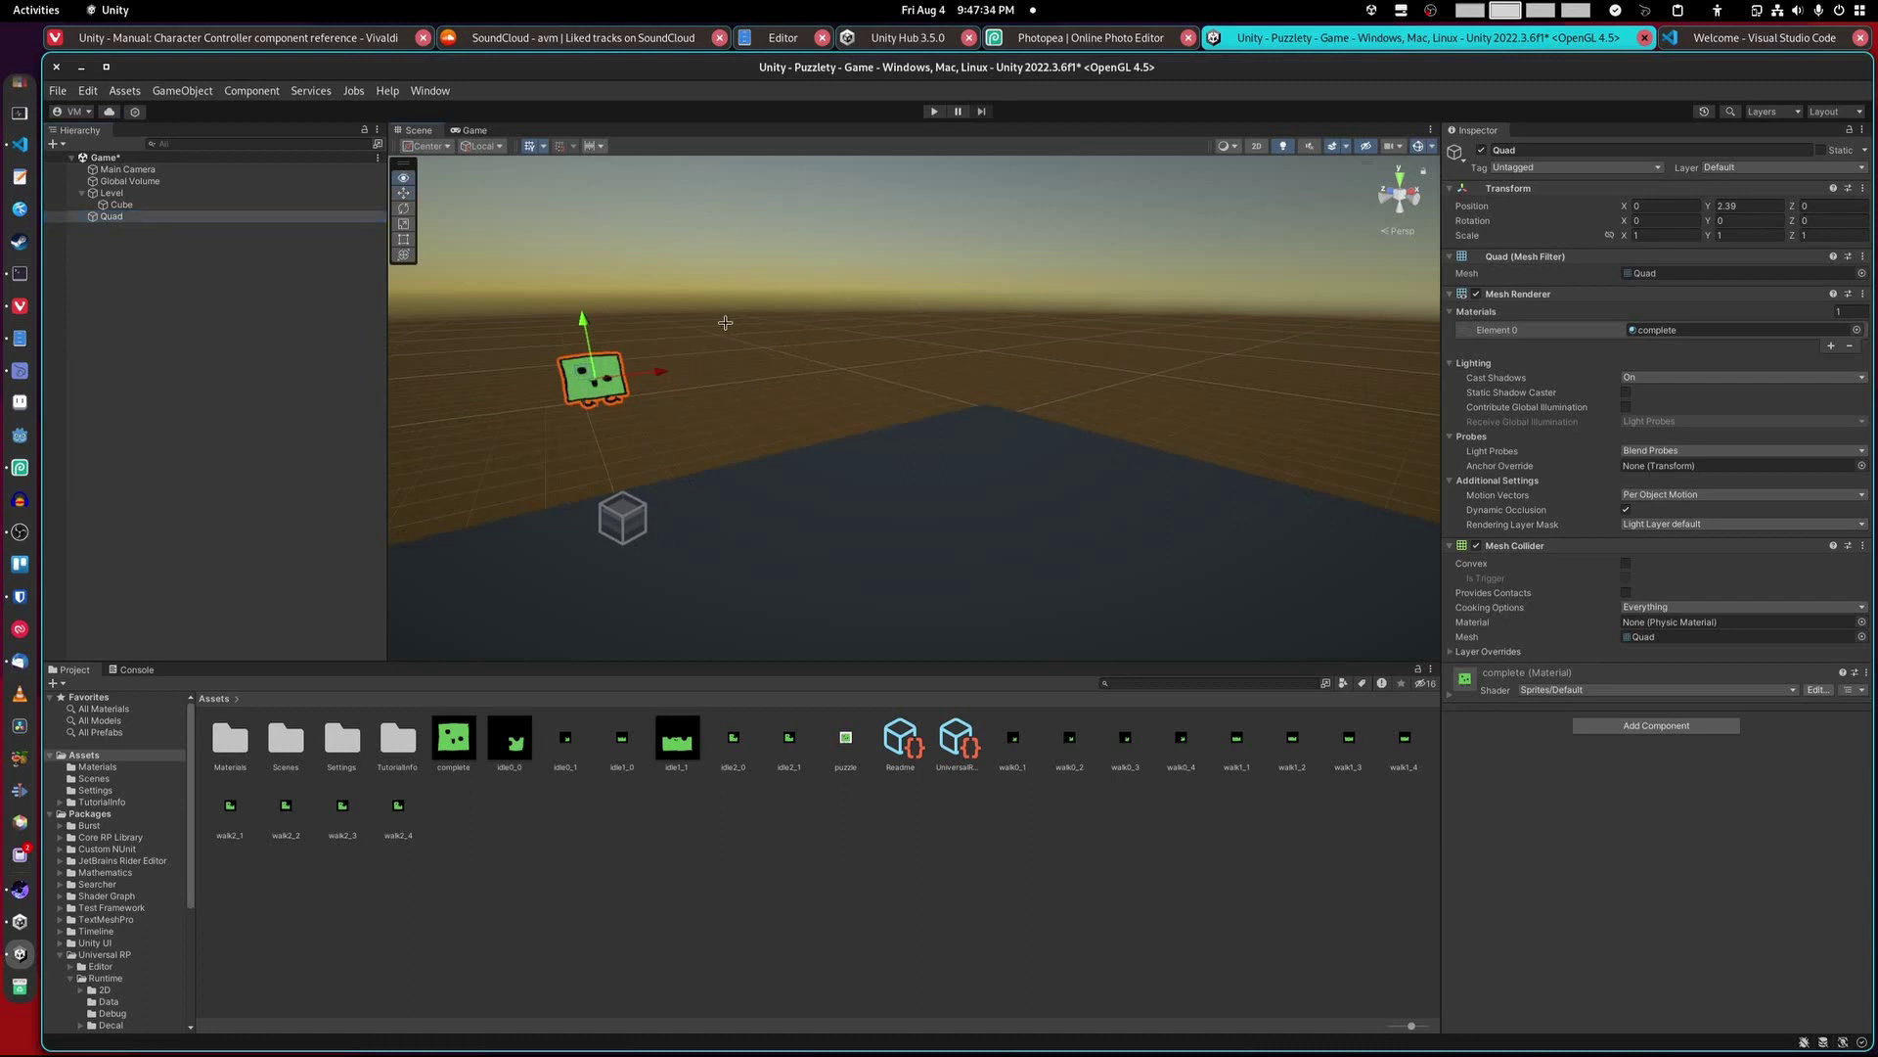
Step: Frame the Quad and assign the idle0 clip as the Idle blend tree's motion
right_click_drag(725, 321, 633, 314)
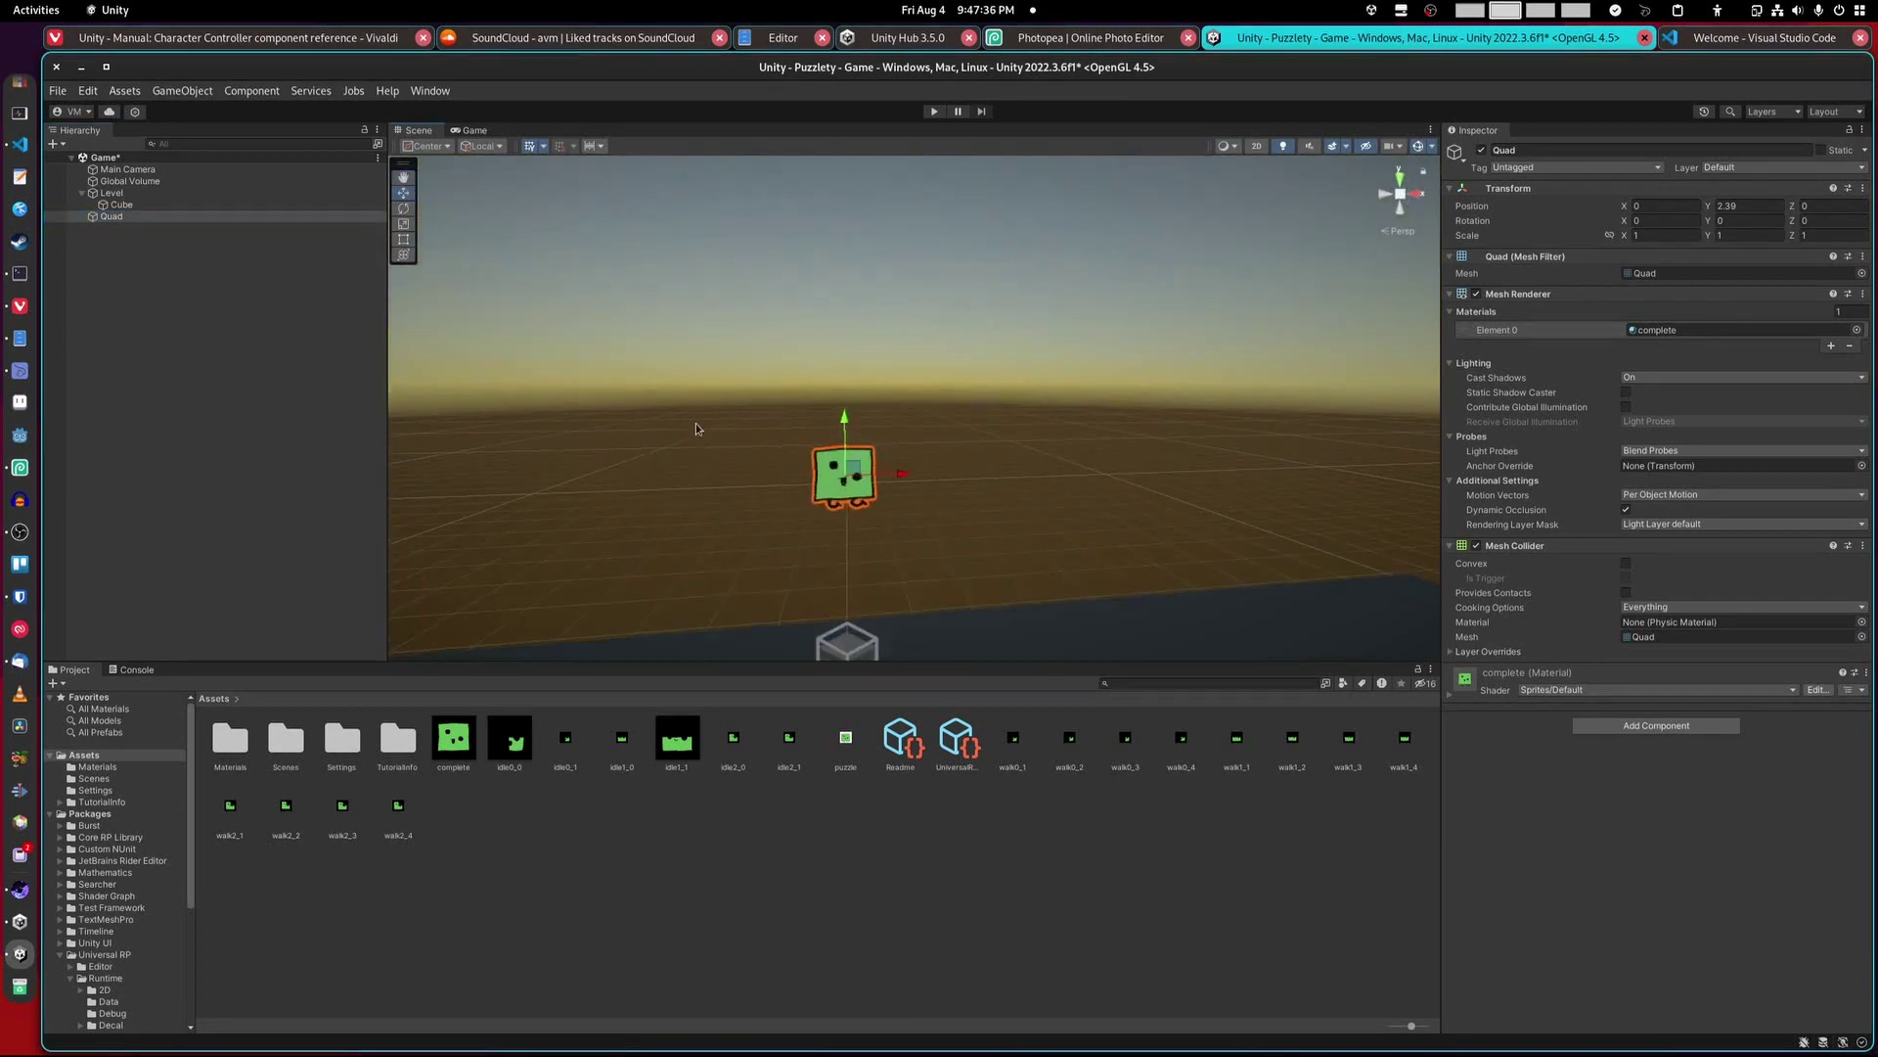
right_click_drag(734, 528, 869, 491)
key("f")
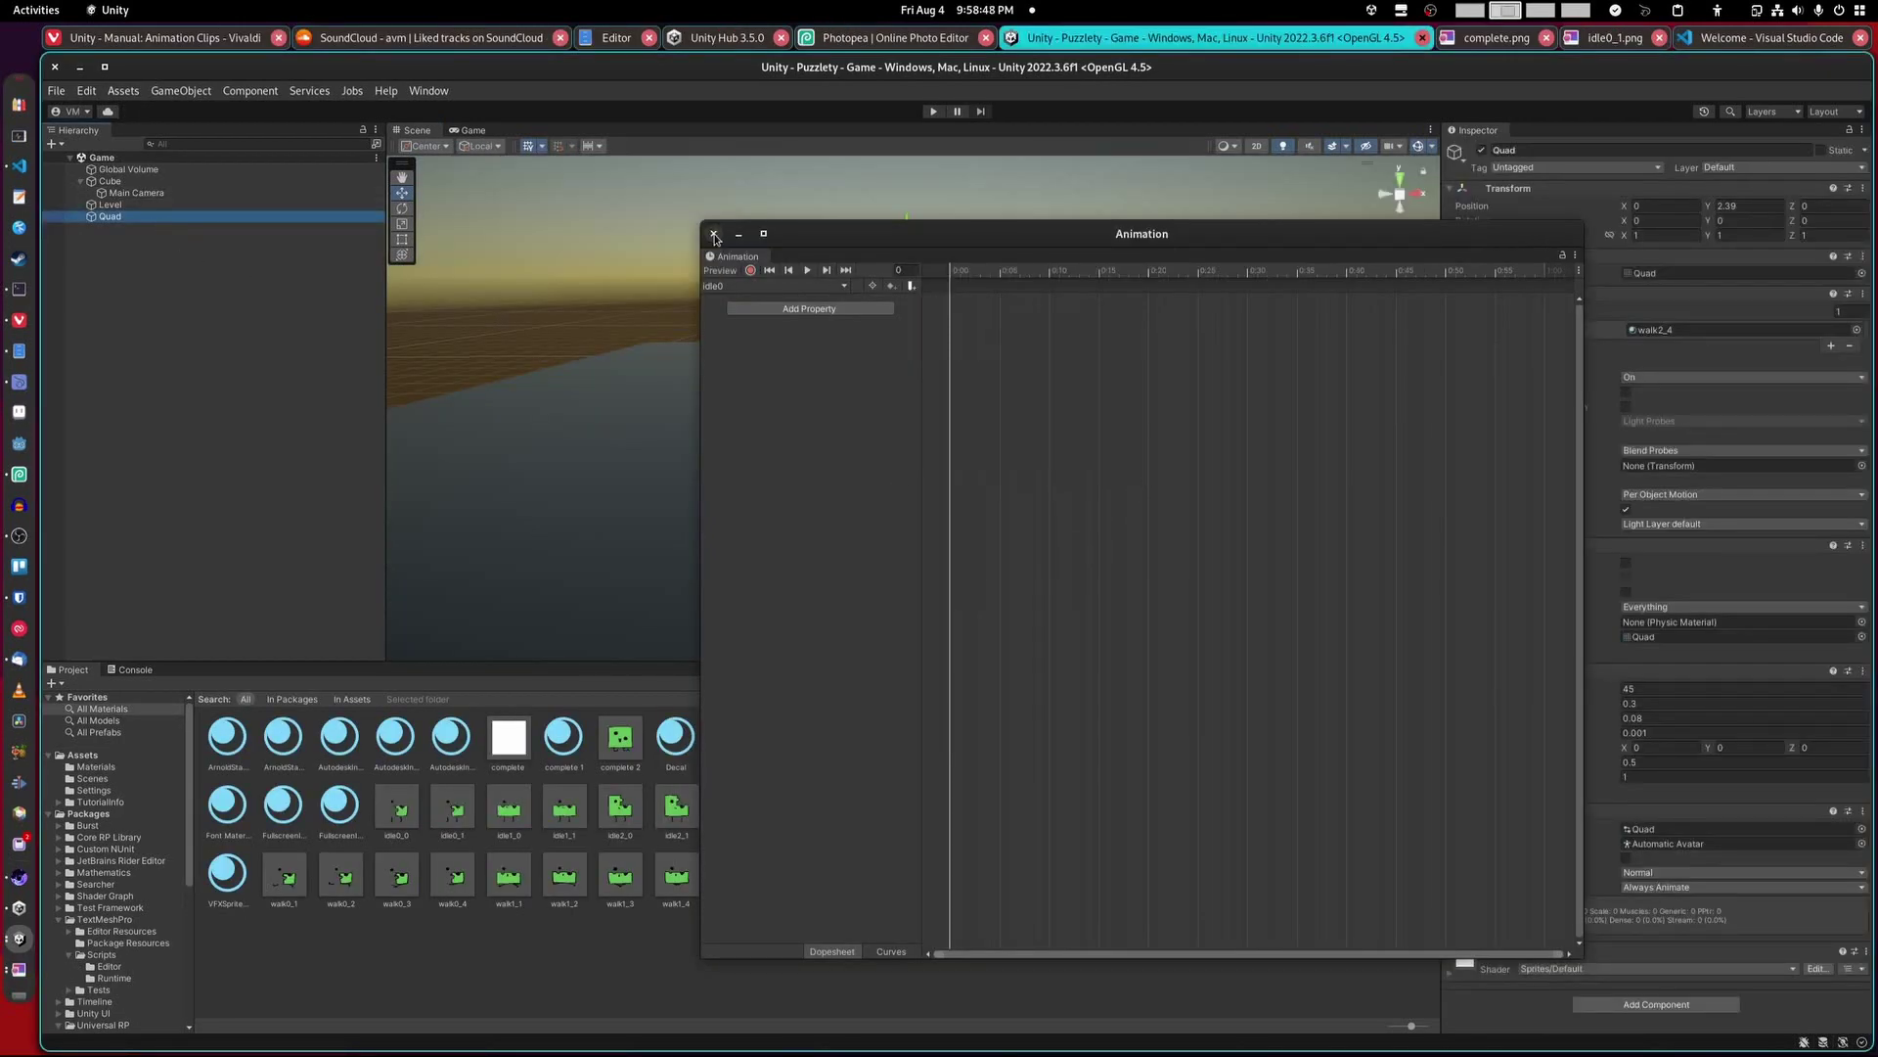
left_click(713, 234)
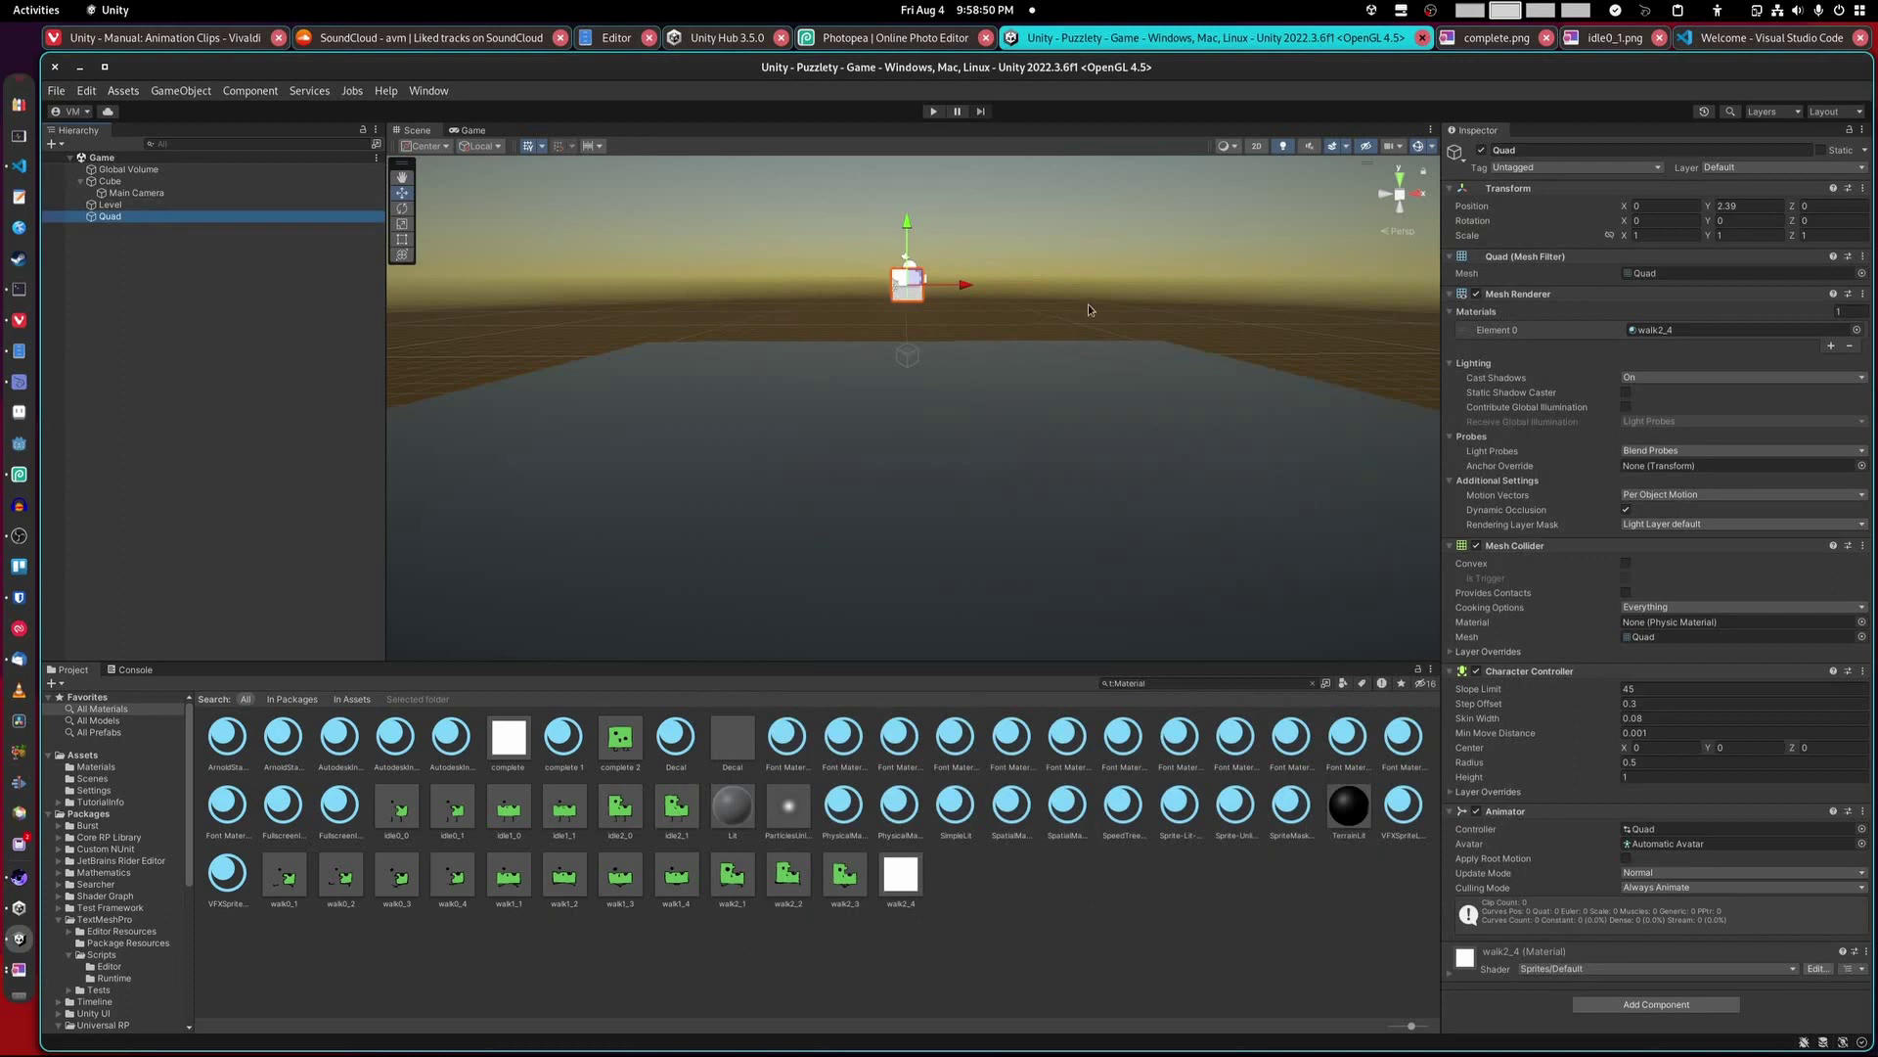
middle_click_drag(1088, 309, 1044, 383)
left_click(1695, 637)
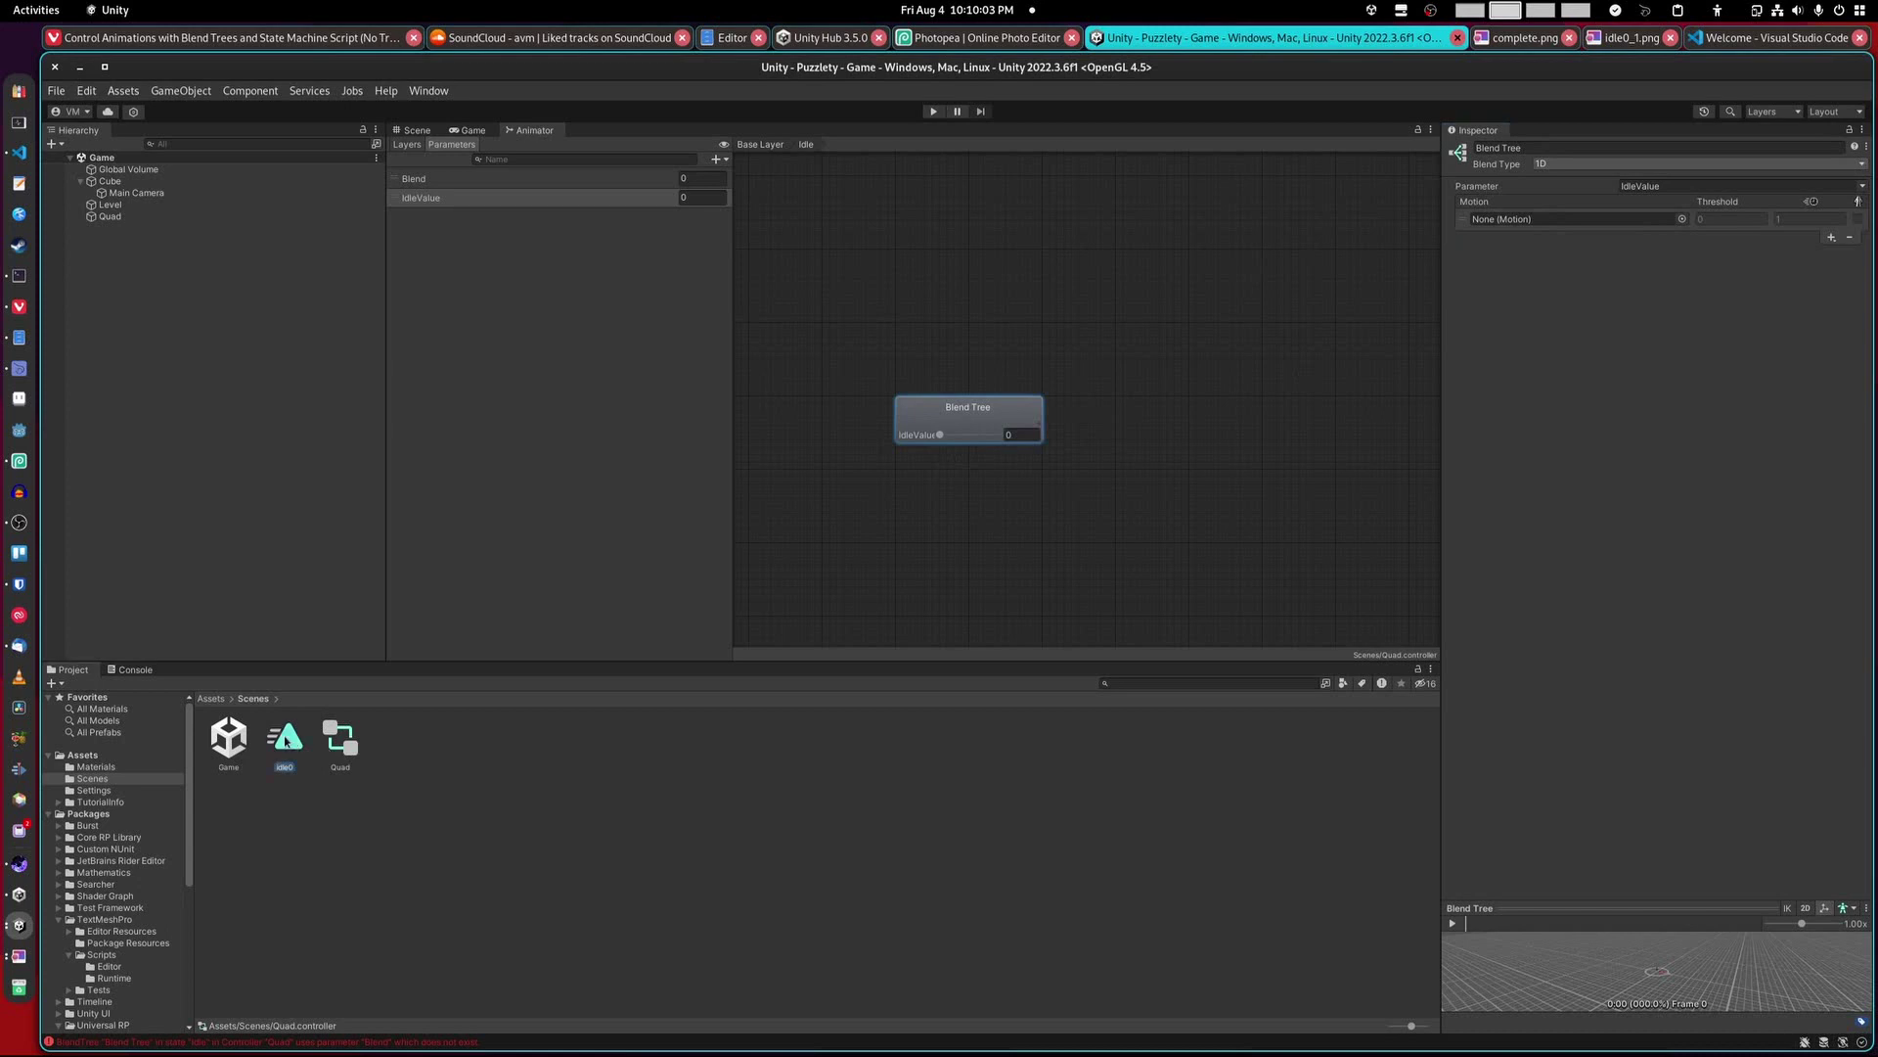
left_click_drag(286, 741, 1524, 221)
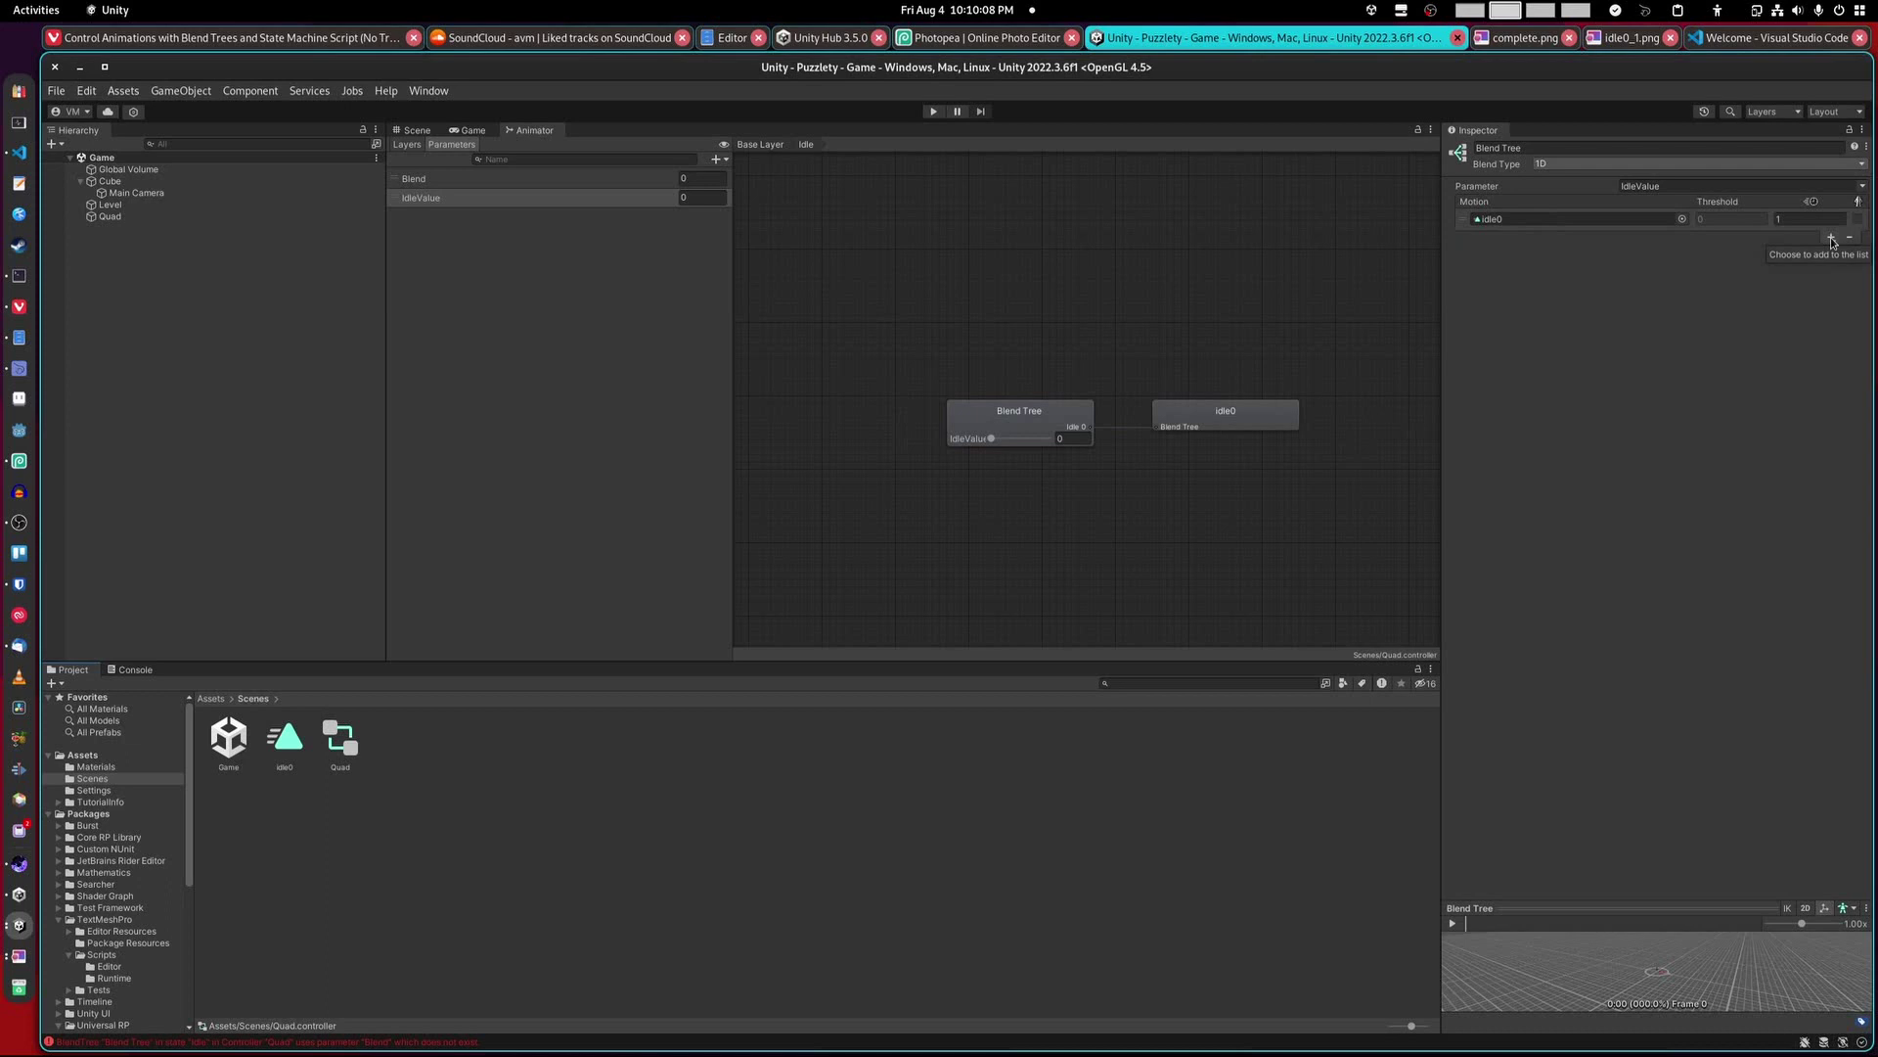
Step: Open the idle0 clip in the Animation editor, move it aside, and return to the Game view
double_click(299, 744)
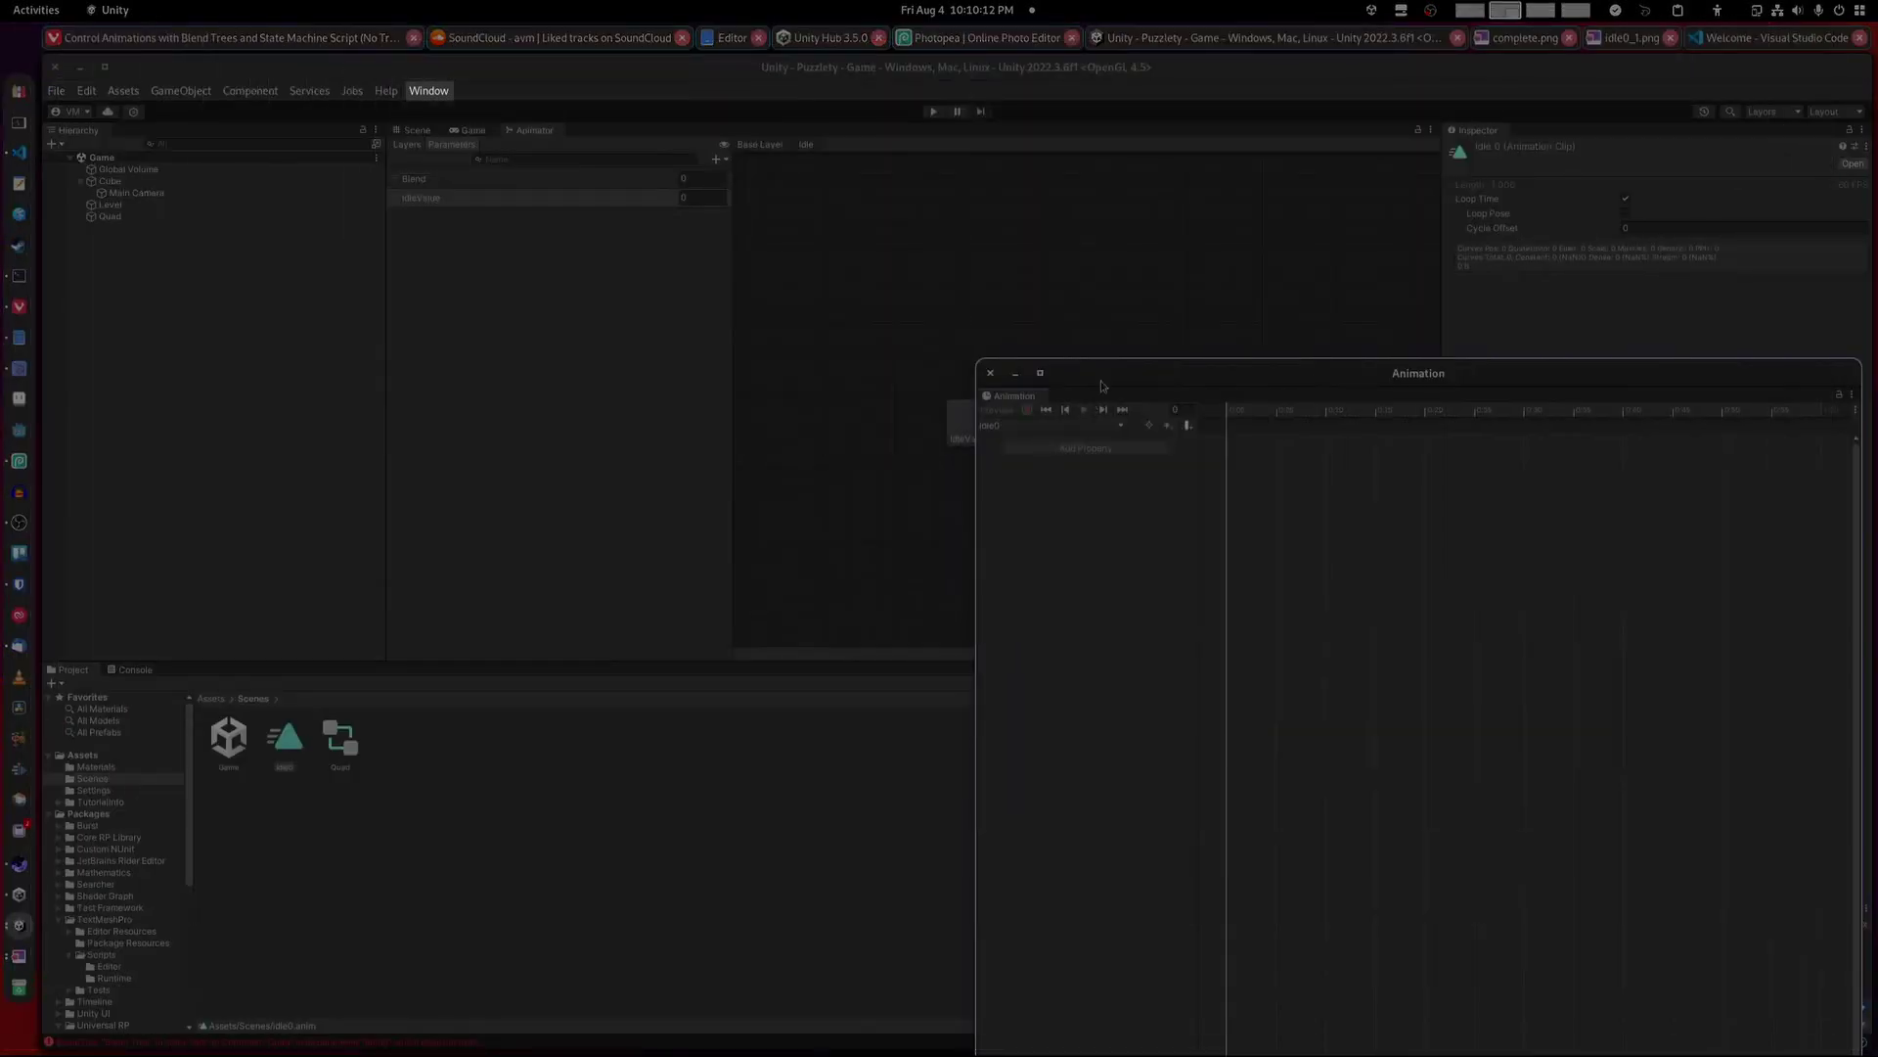
left_click_drag(1098, 372, 724, 138)
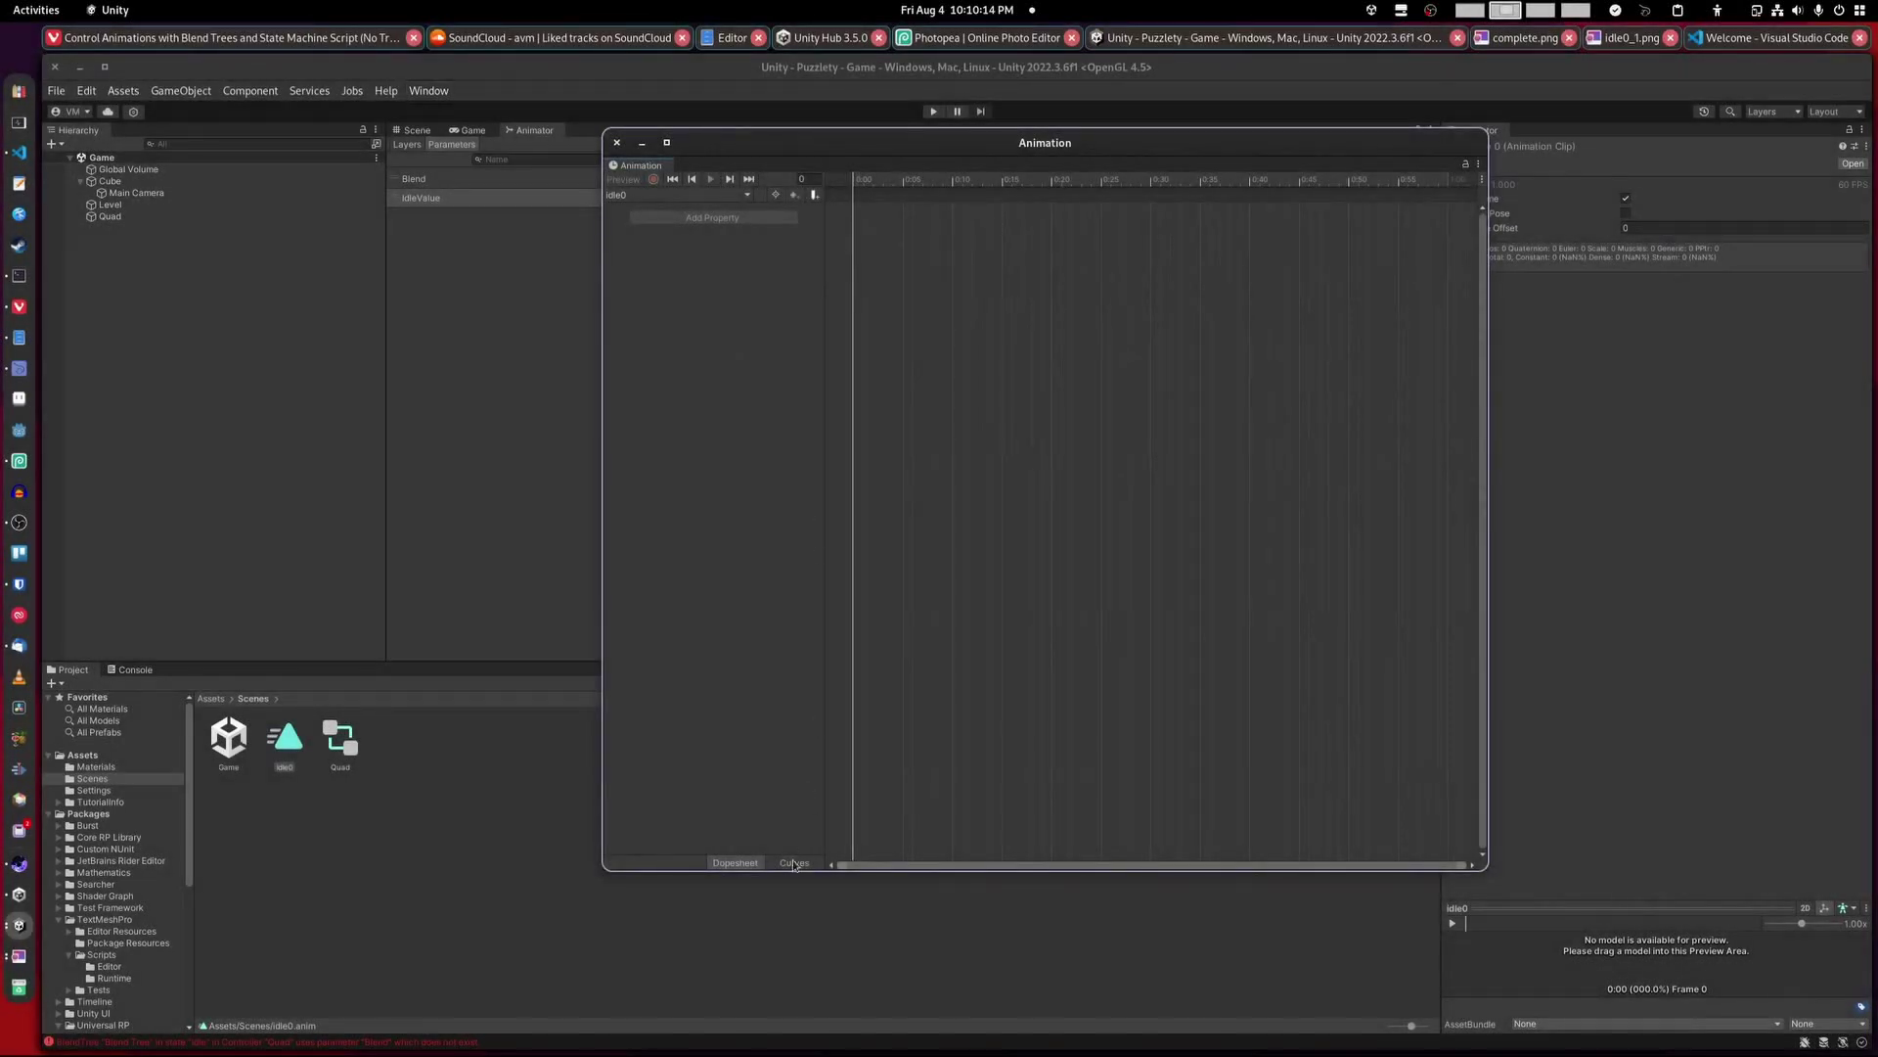
left_click(527, 192)
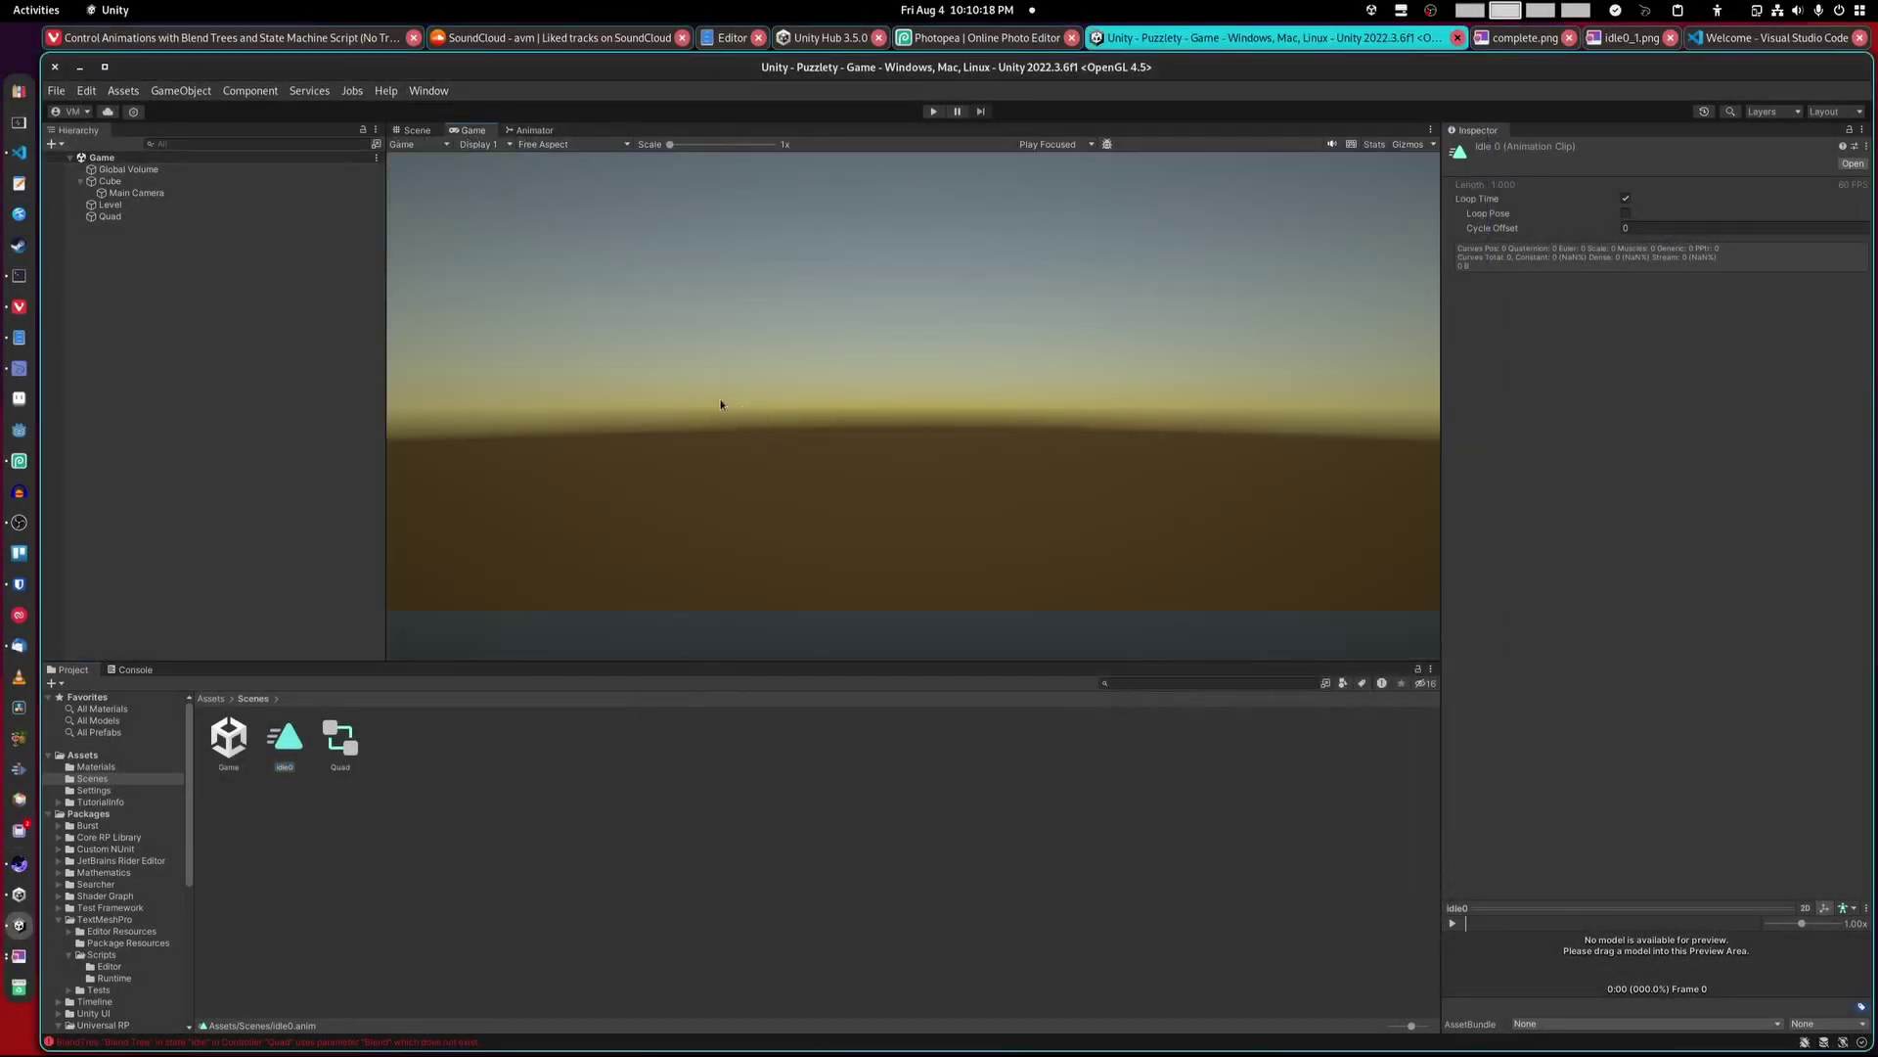
Step: Select Quad in the Scene view and browse the Materials and Assets folders
left_click(417, 130)
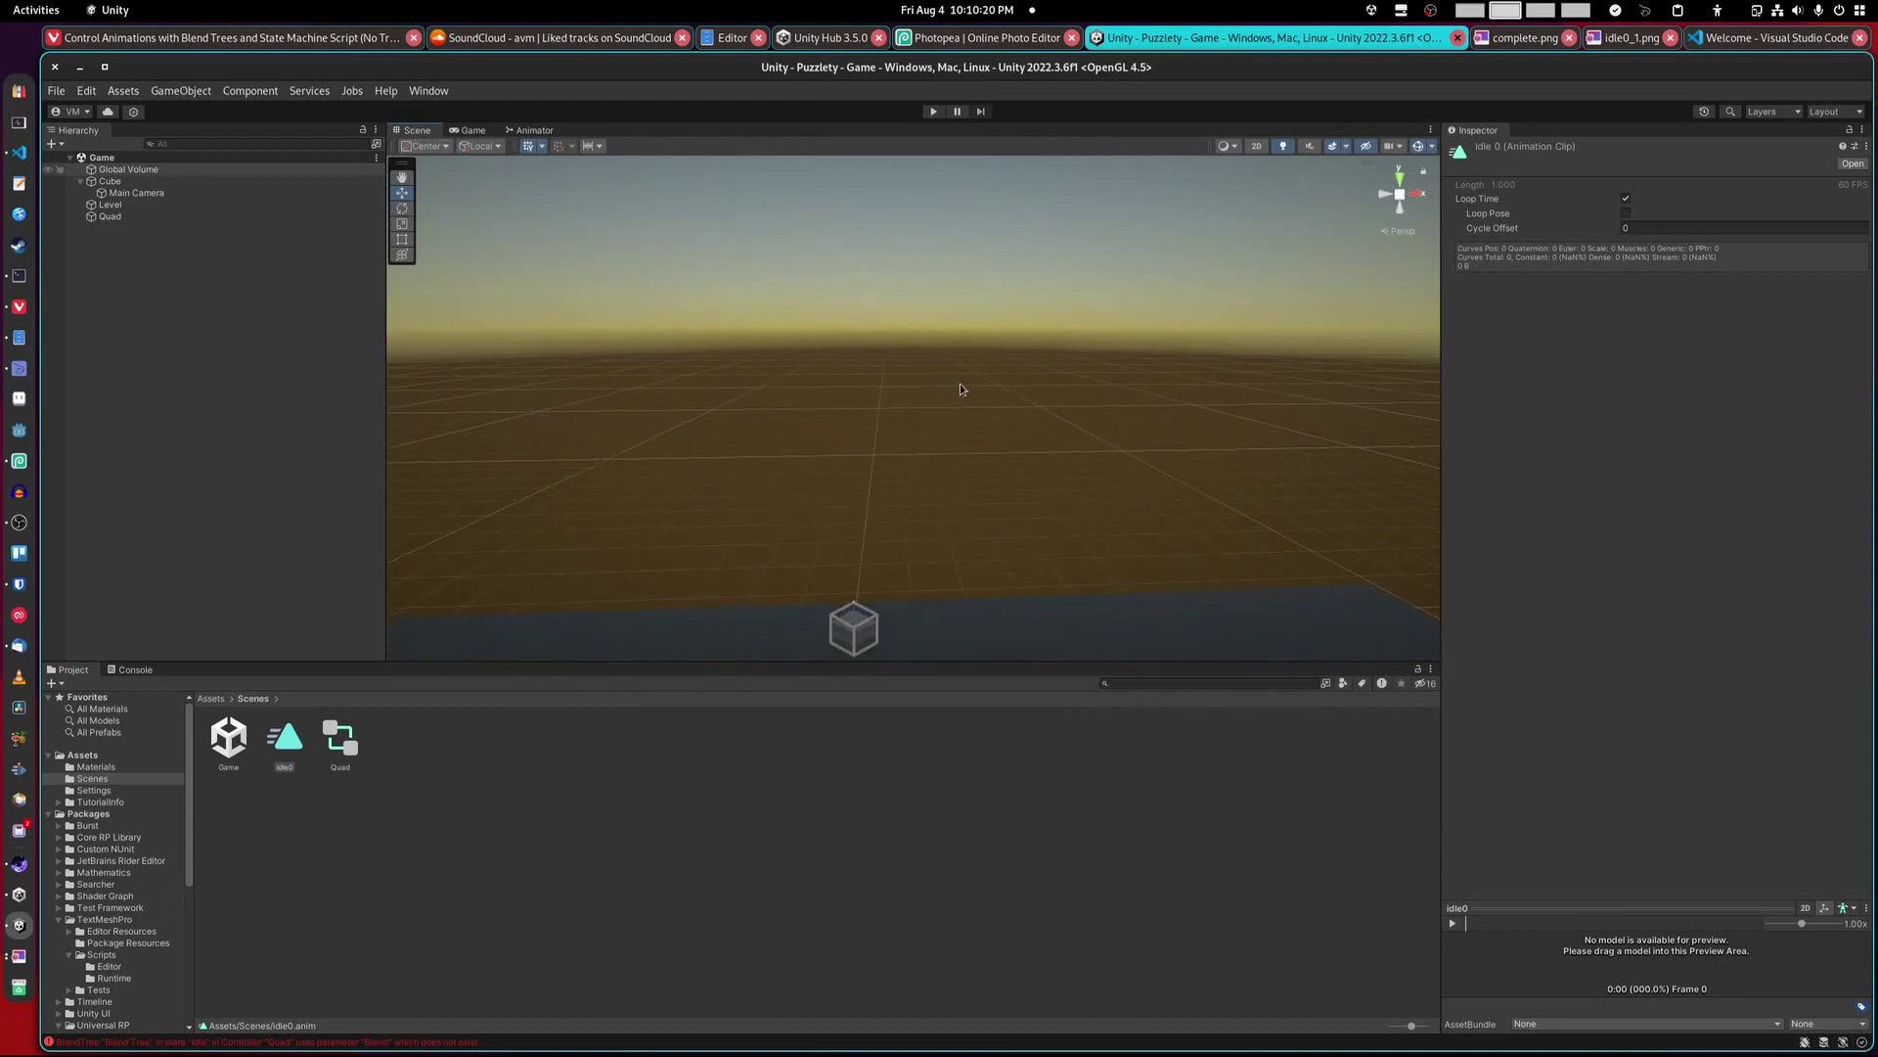
left_click(323, 216)
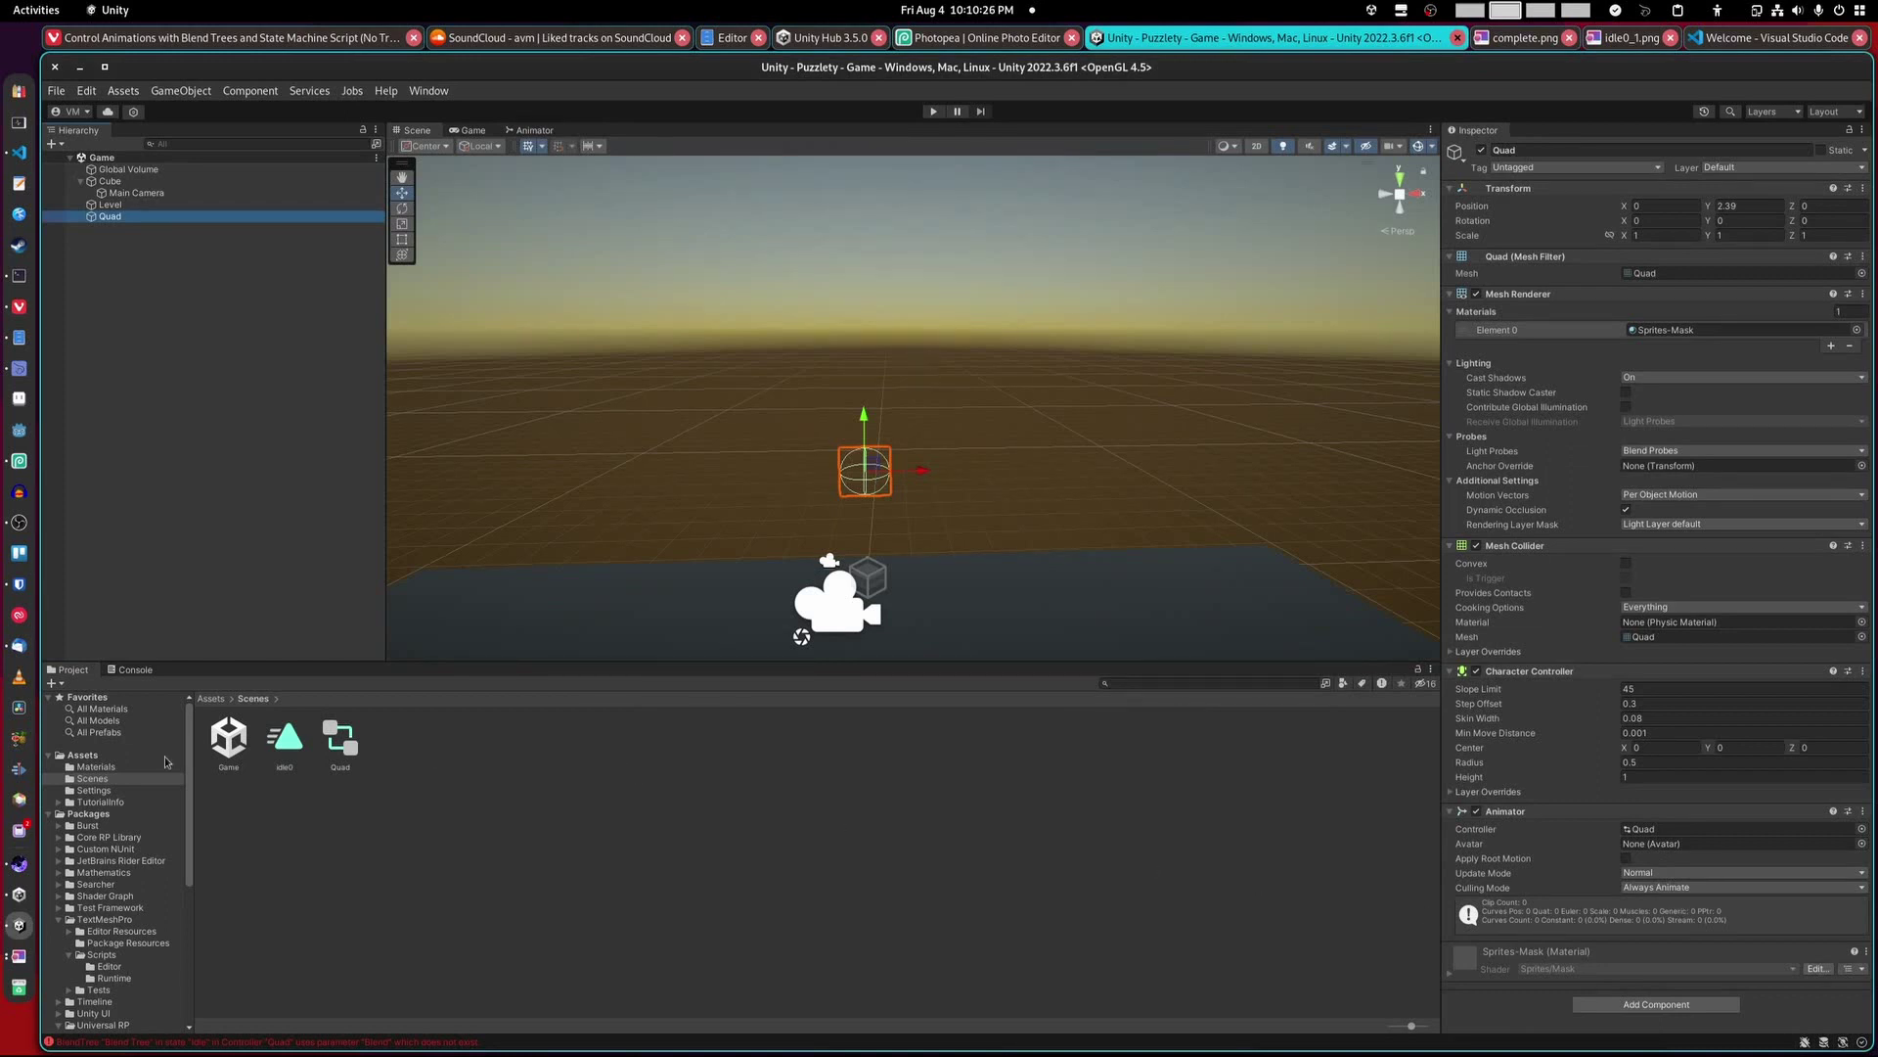
left_click(96, 767)
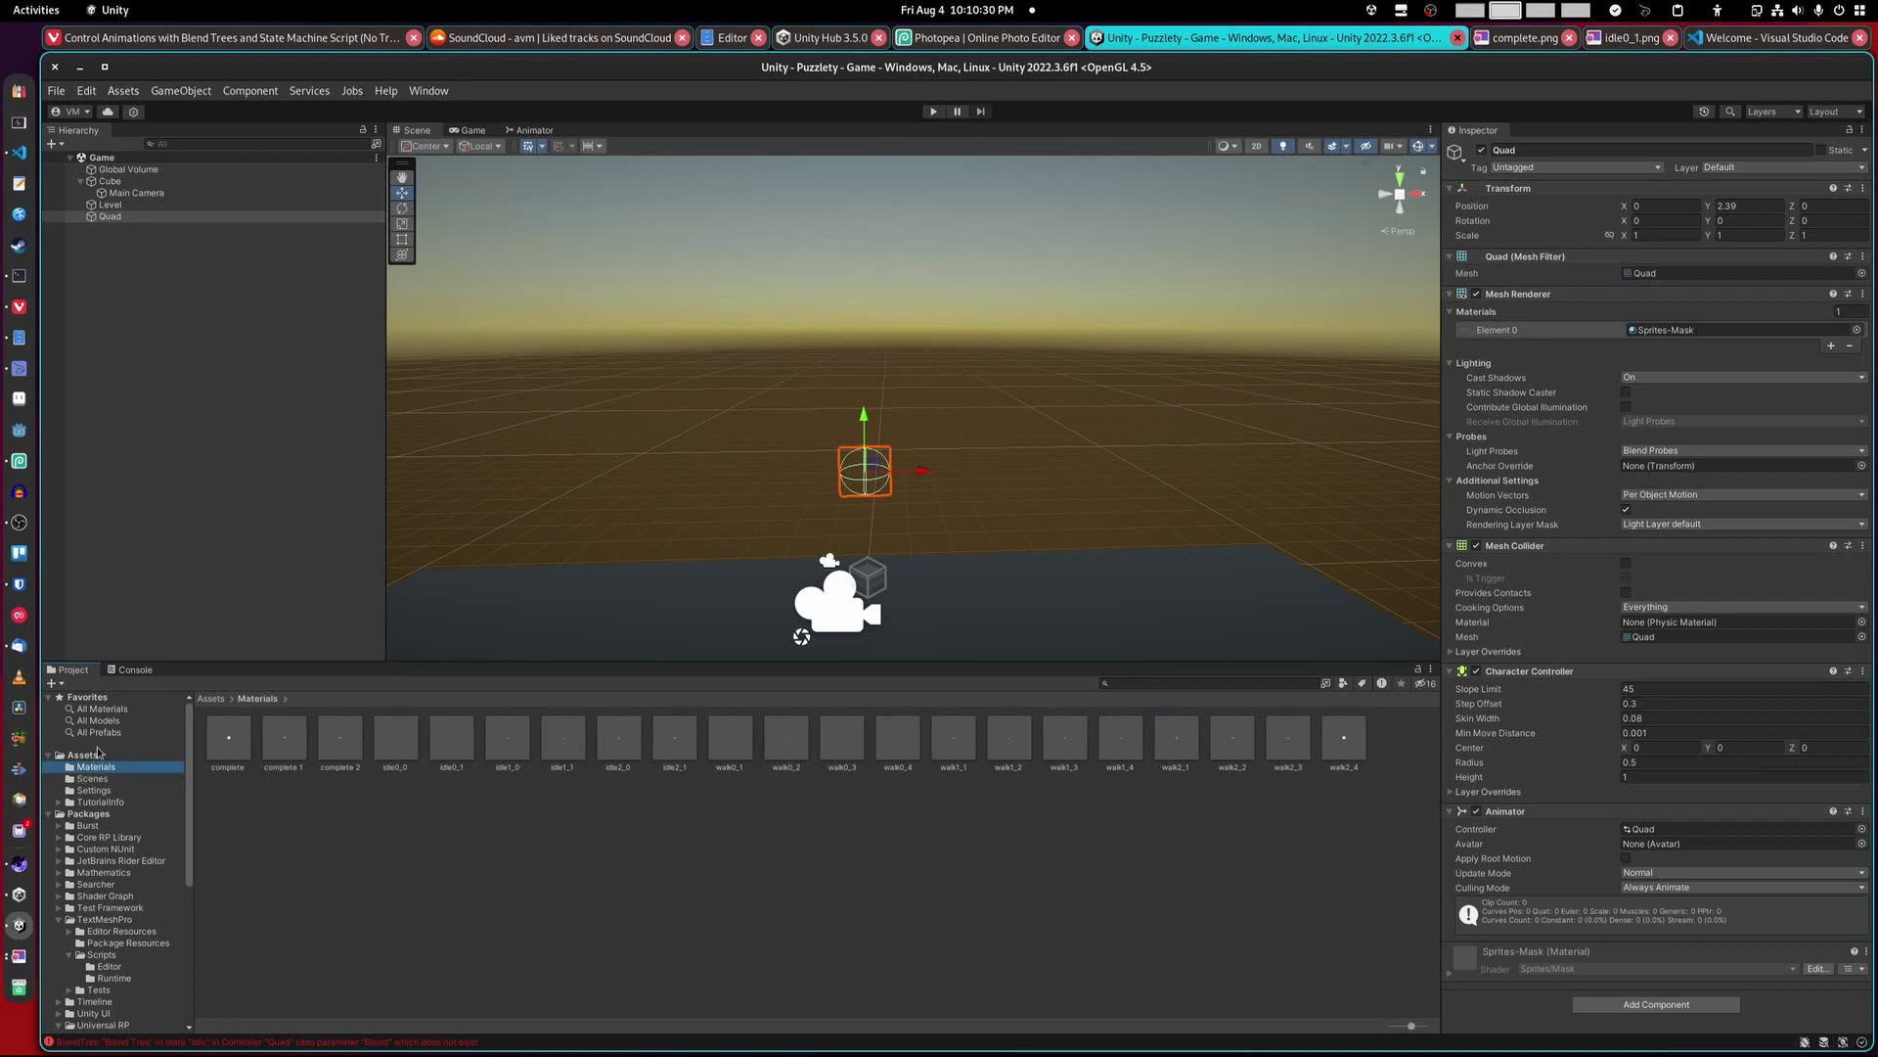
left_click(98, 710)
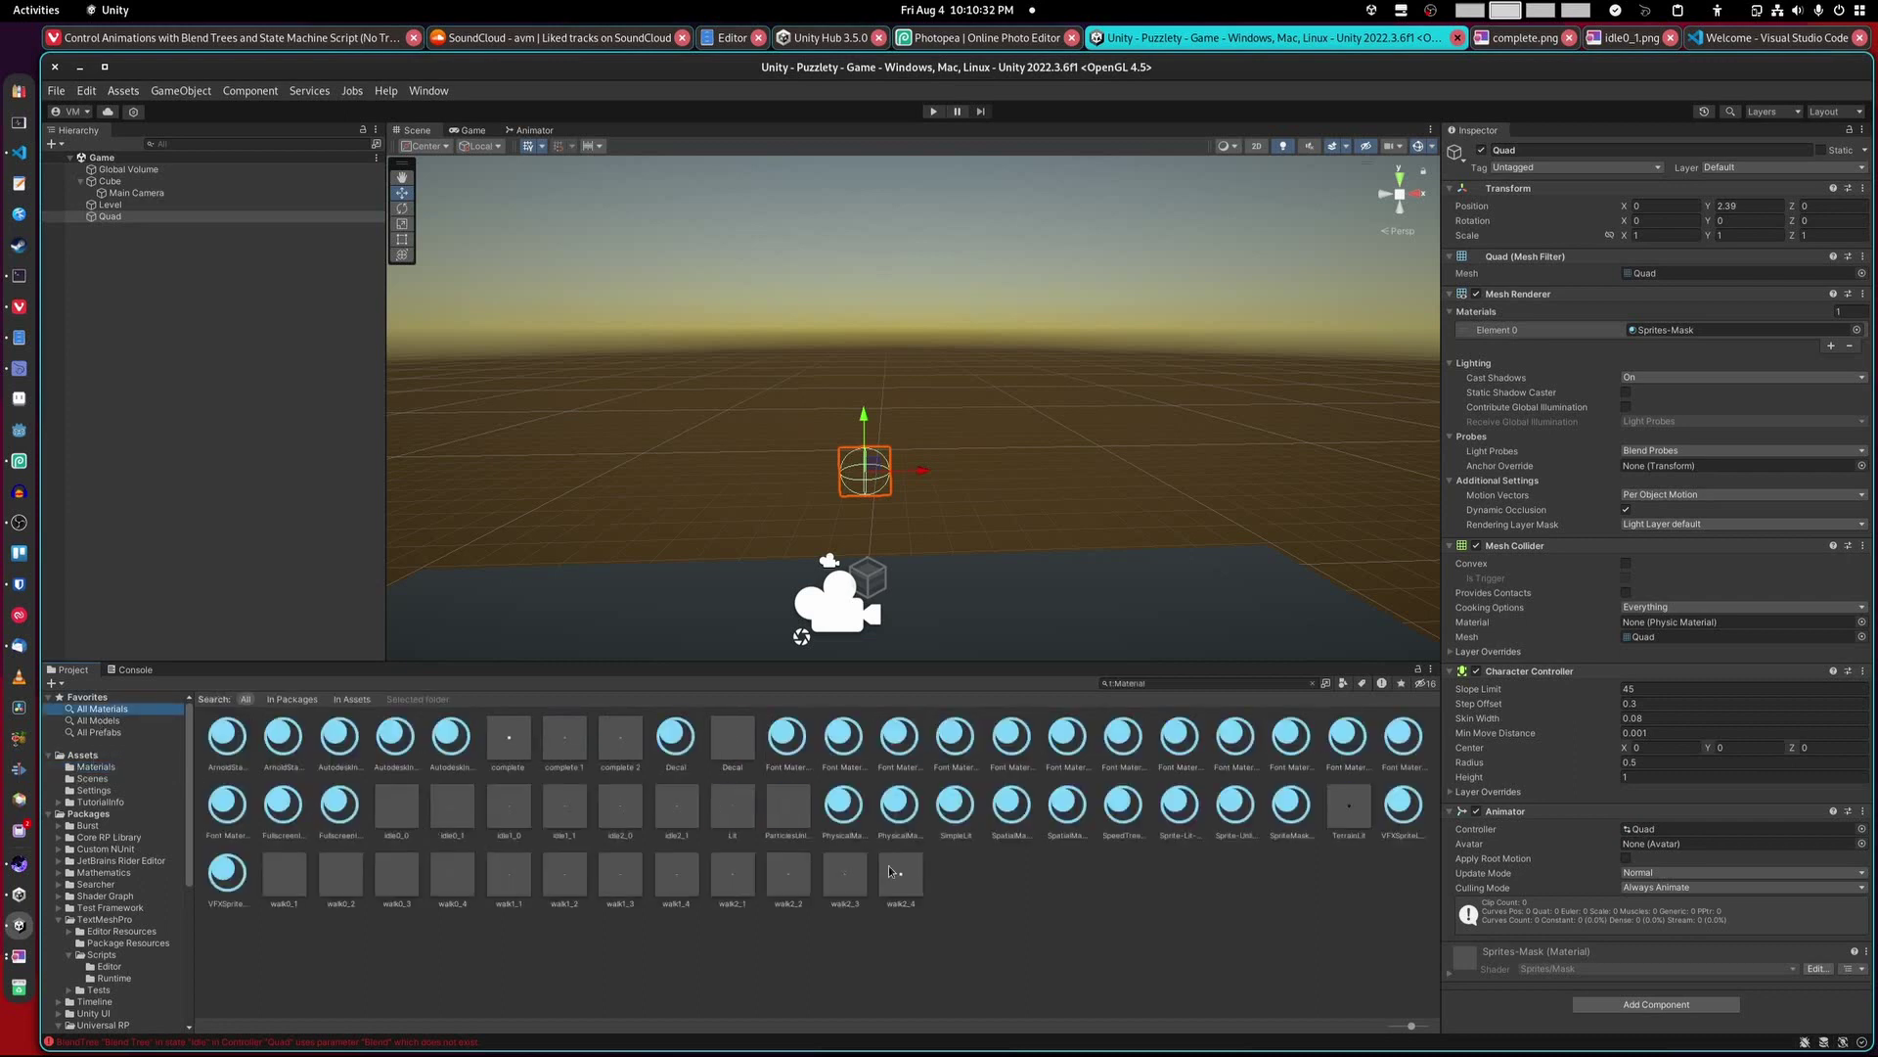
left_click(99, 733)
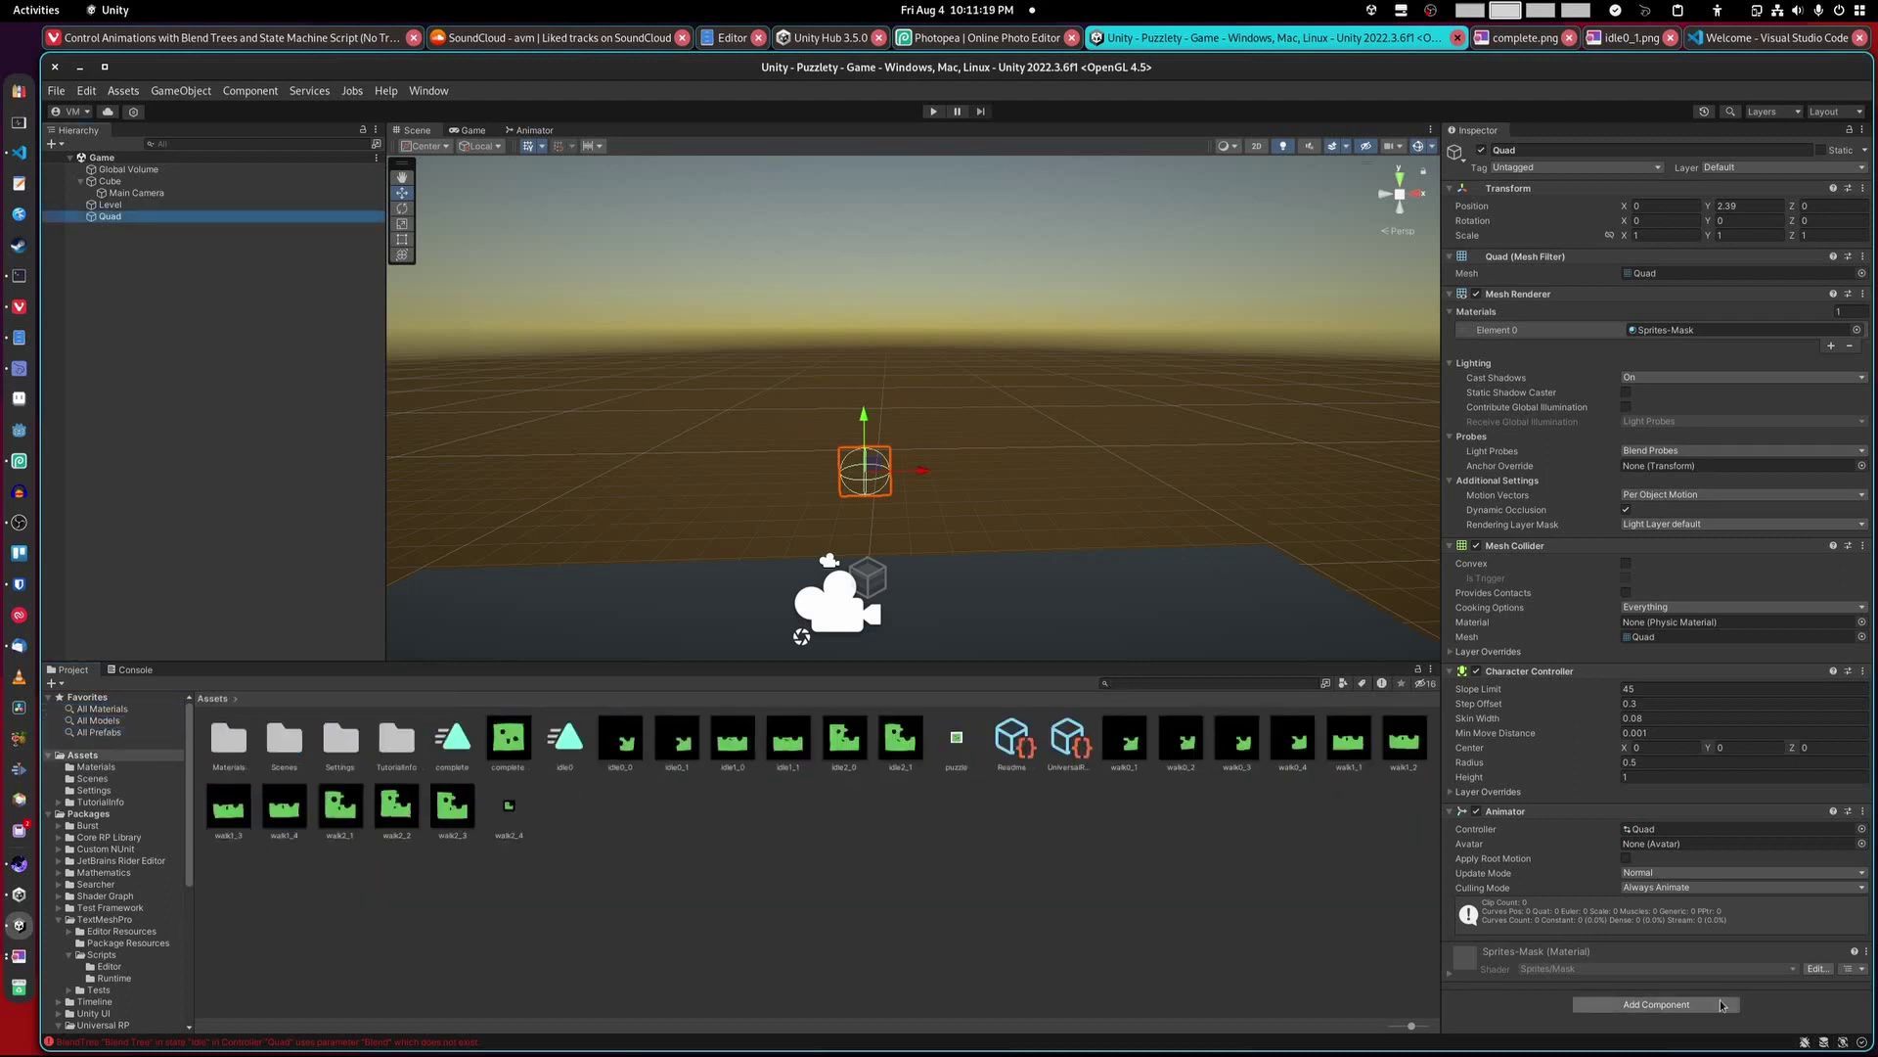
Step: Remove the Animator component from Quad
left_click(1648, 811)
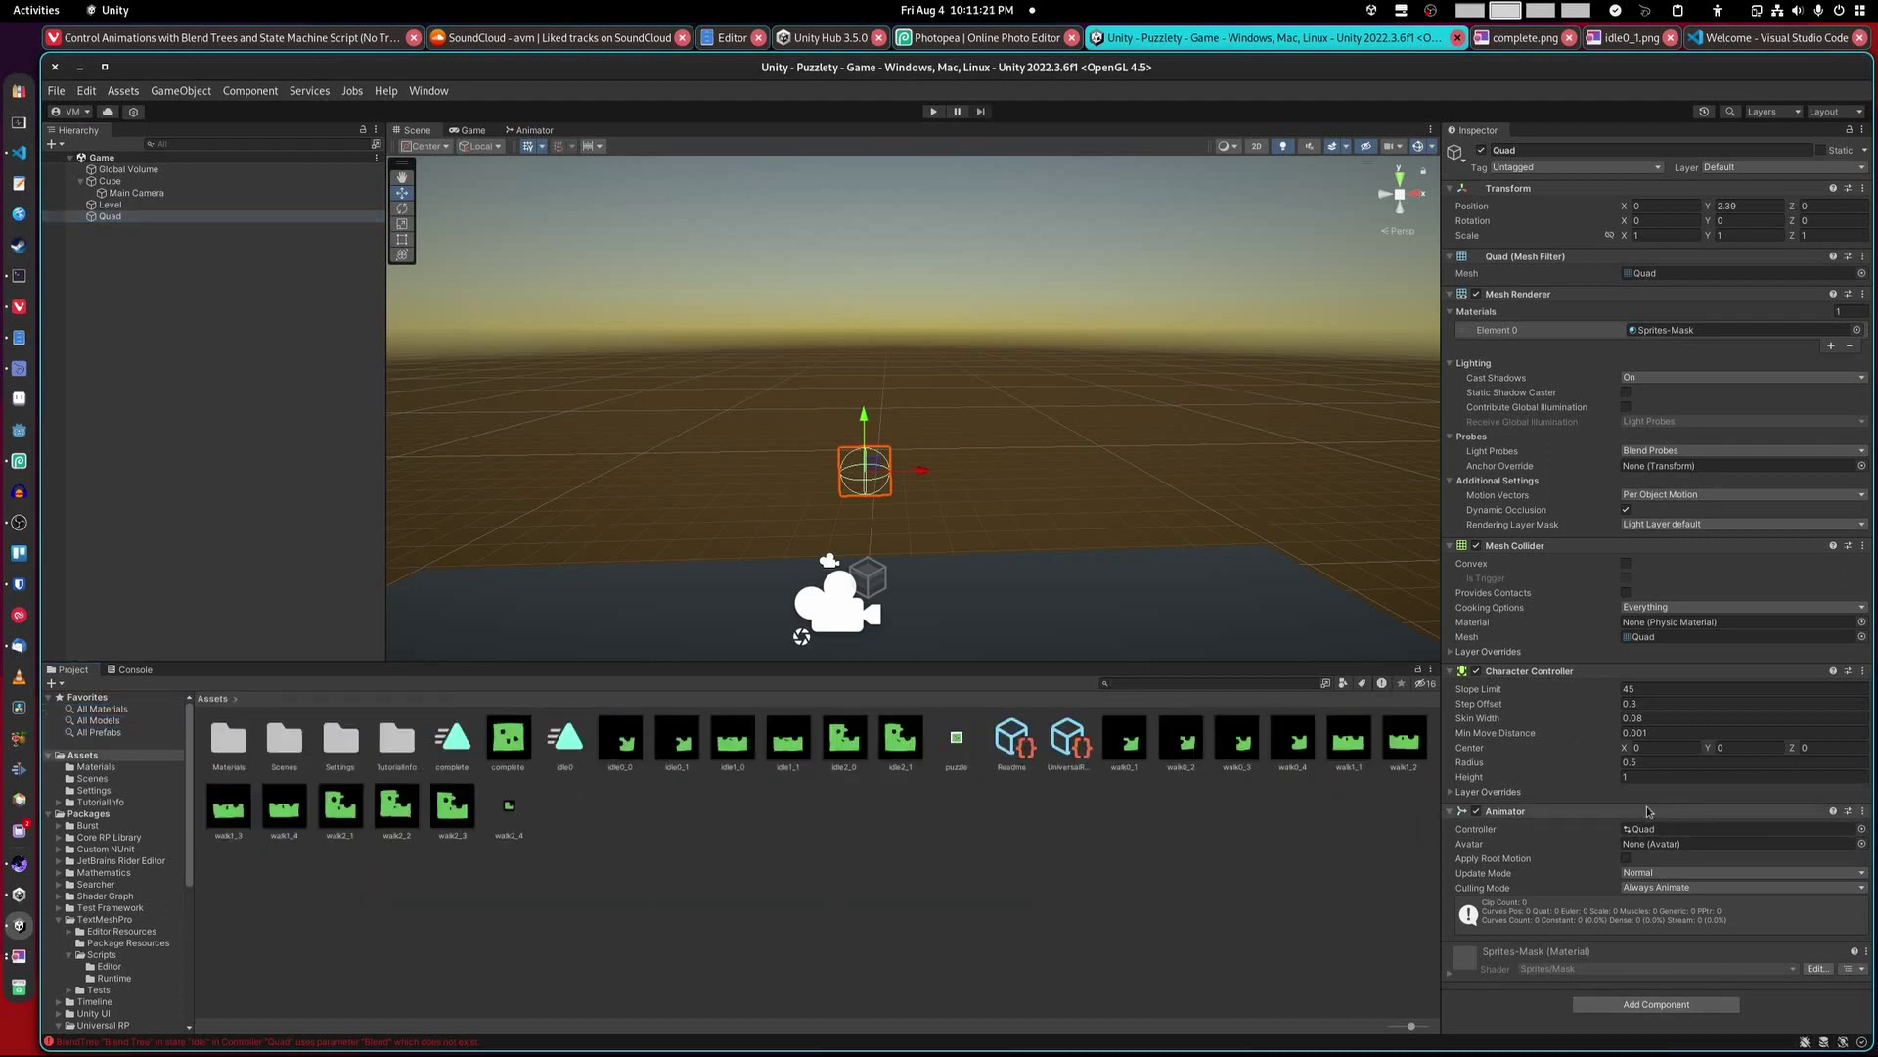
right_click(1647, 811)
left_click(1717, 839)
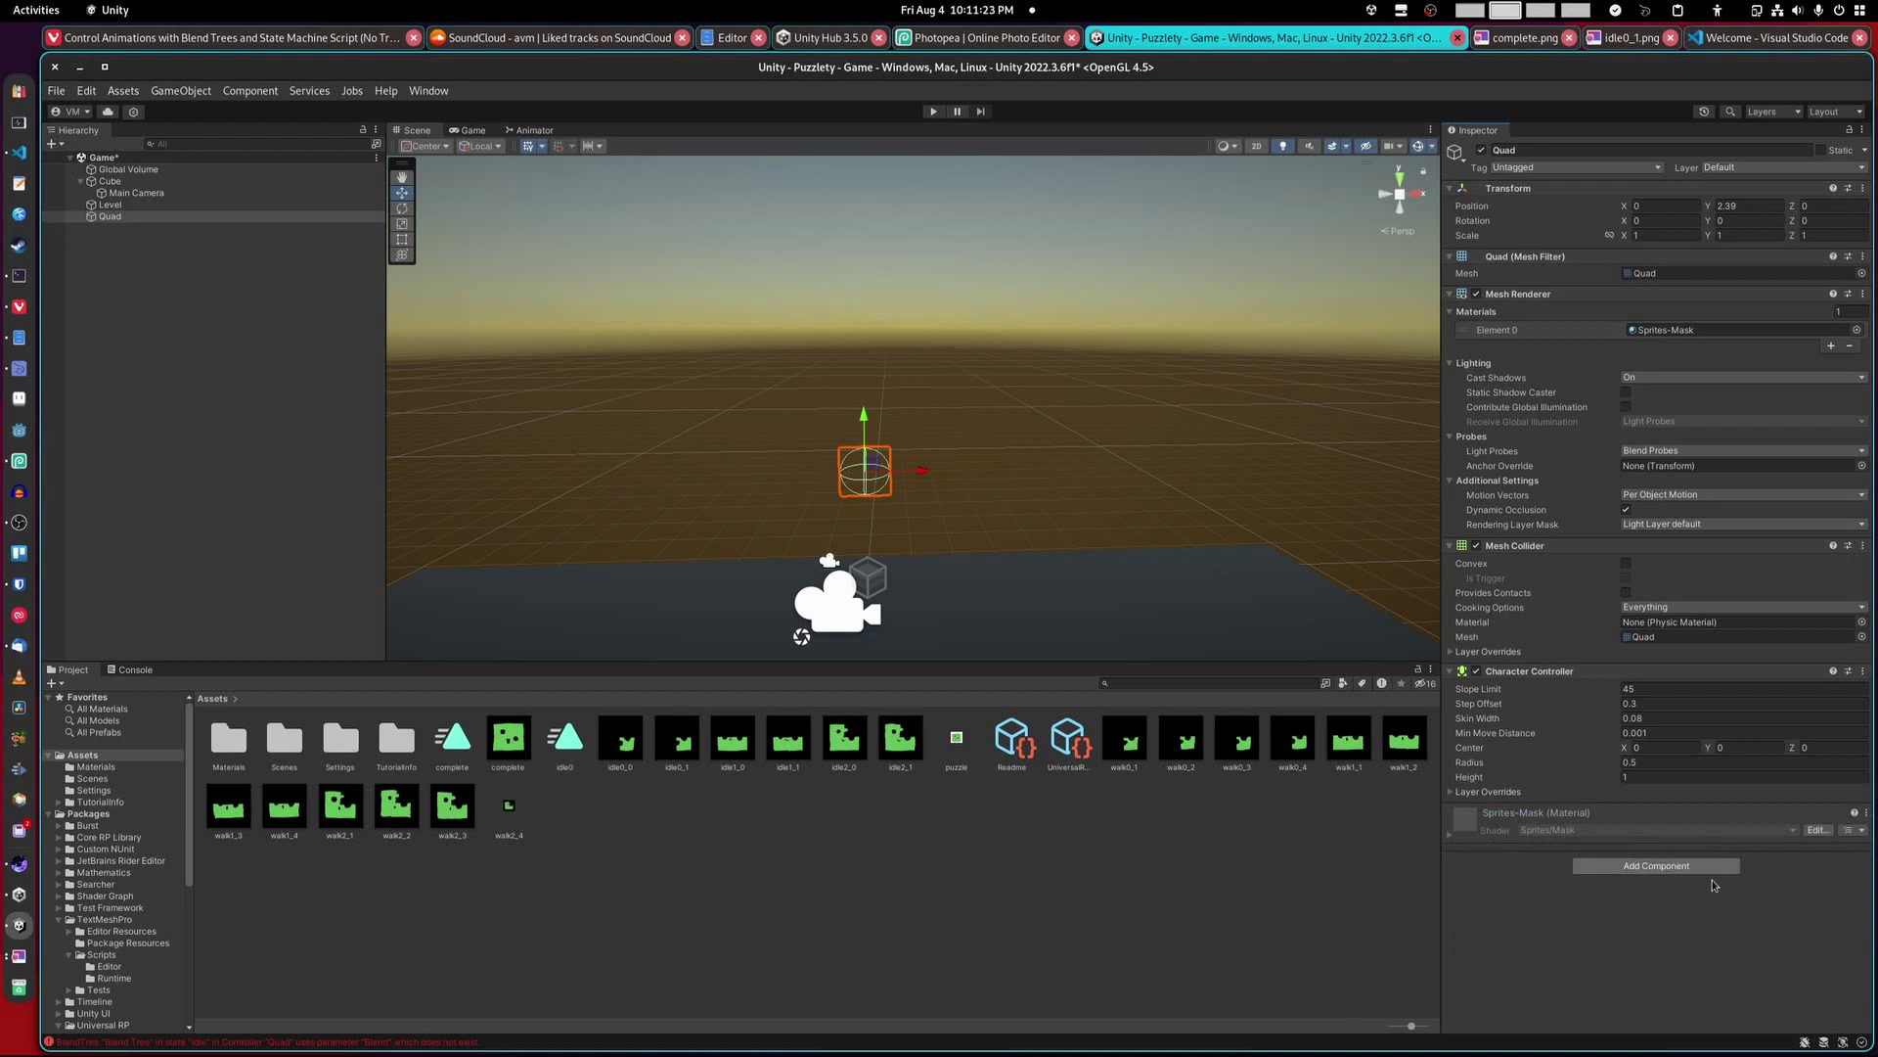
Step: Run Puzzlety in Play mode and select the Player object in the Hierarchy
left_click(534, 130)
right_click(559, 132)
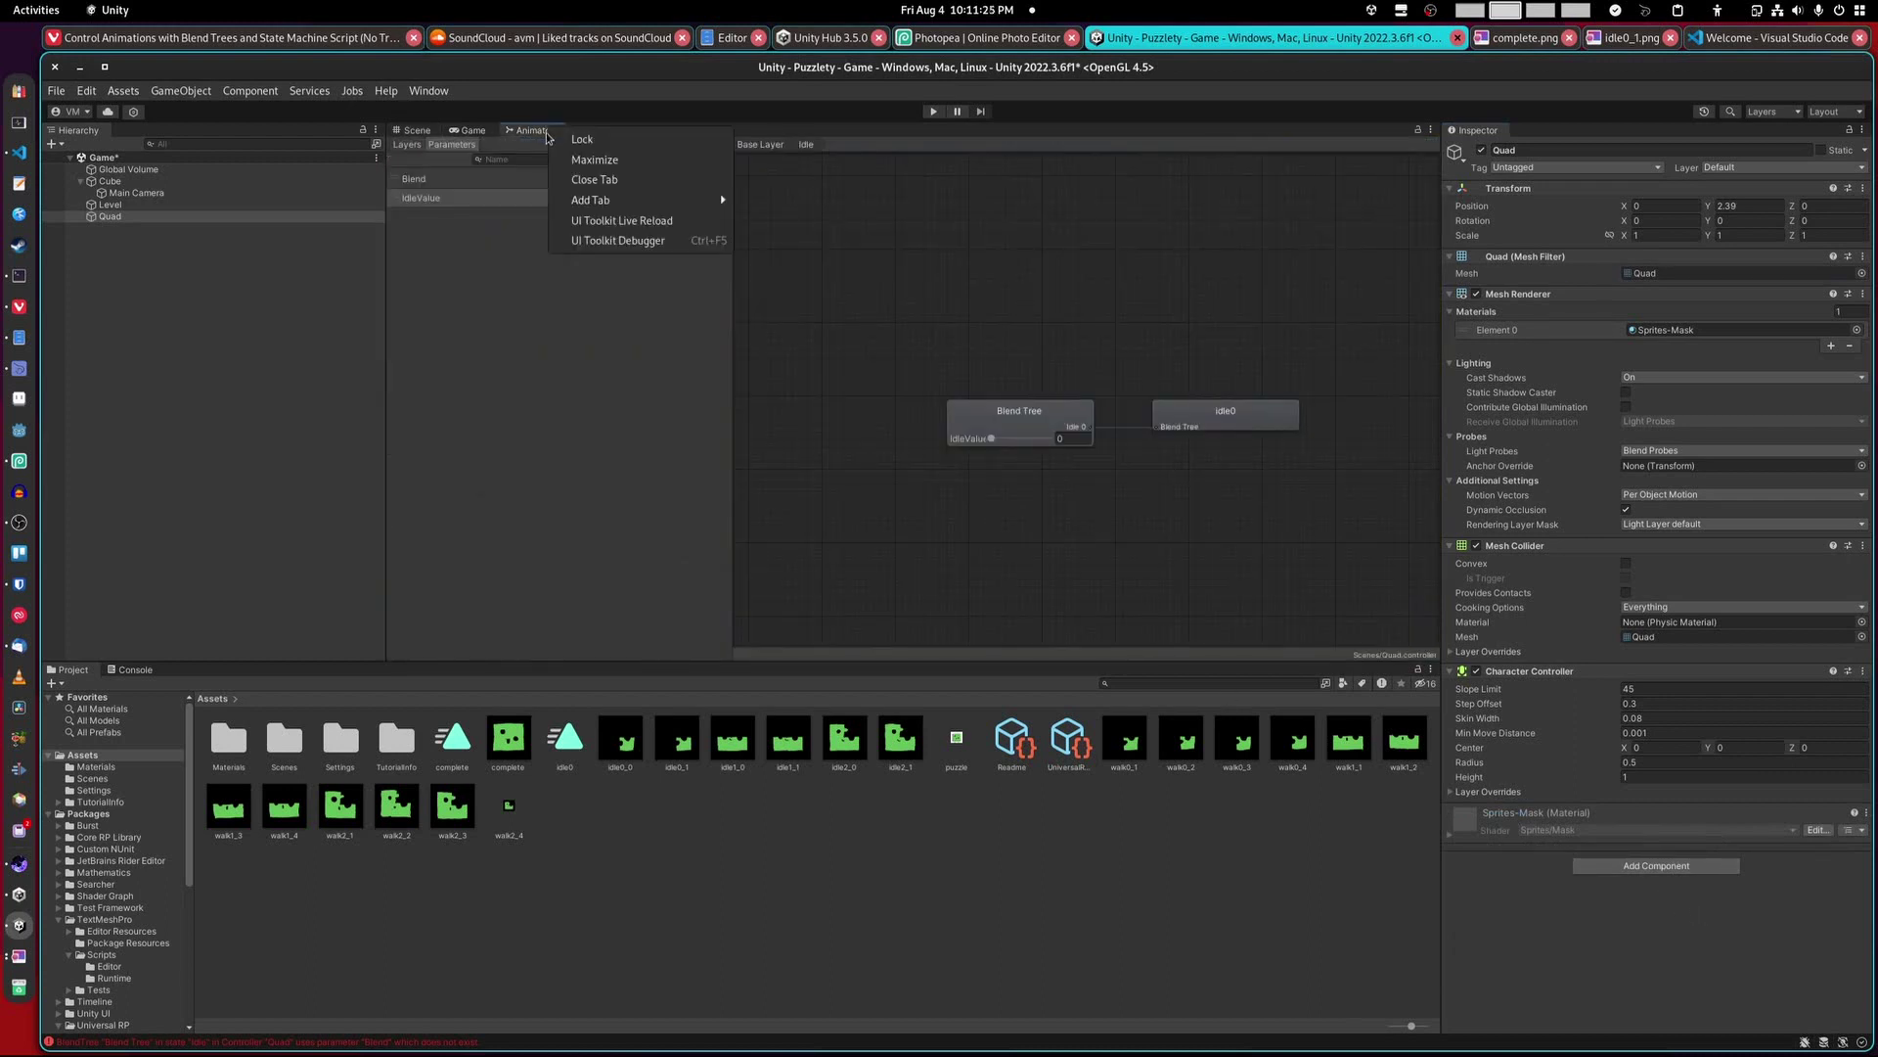
key("Escape")
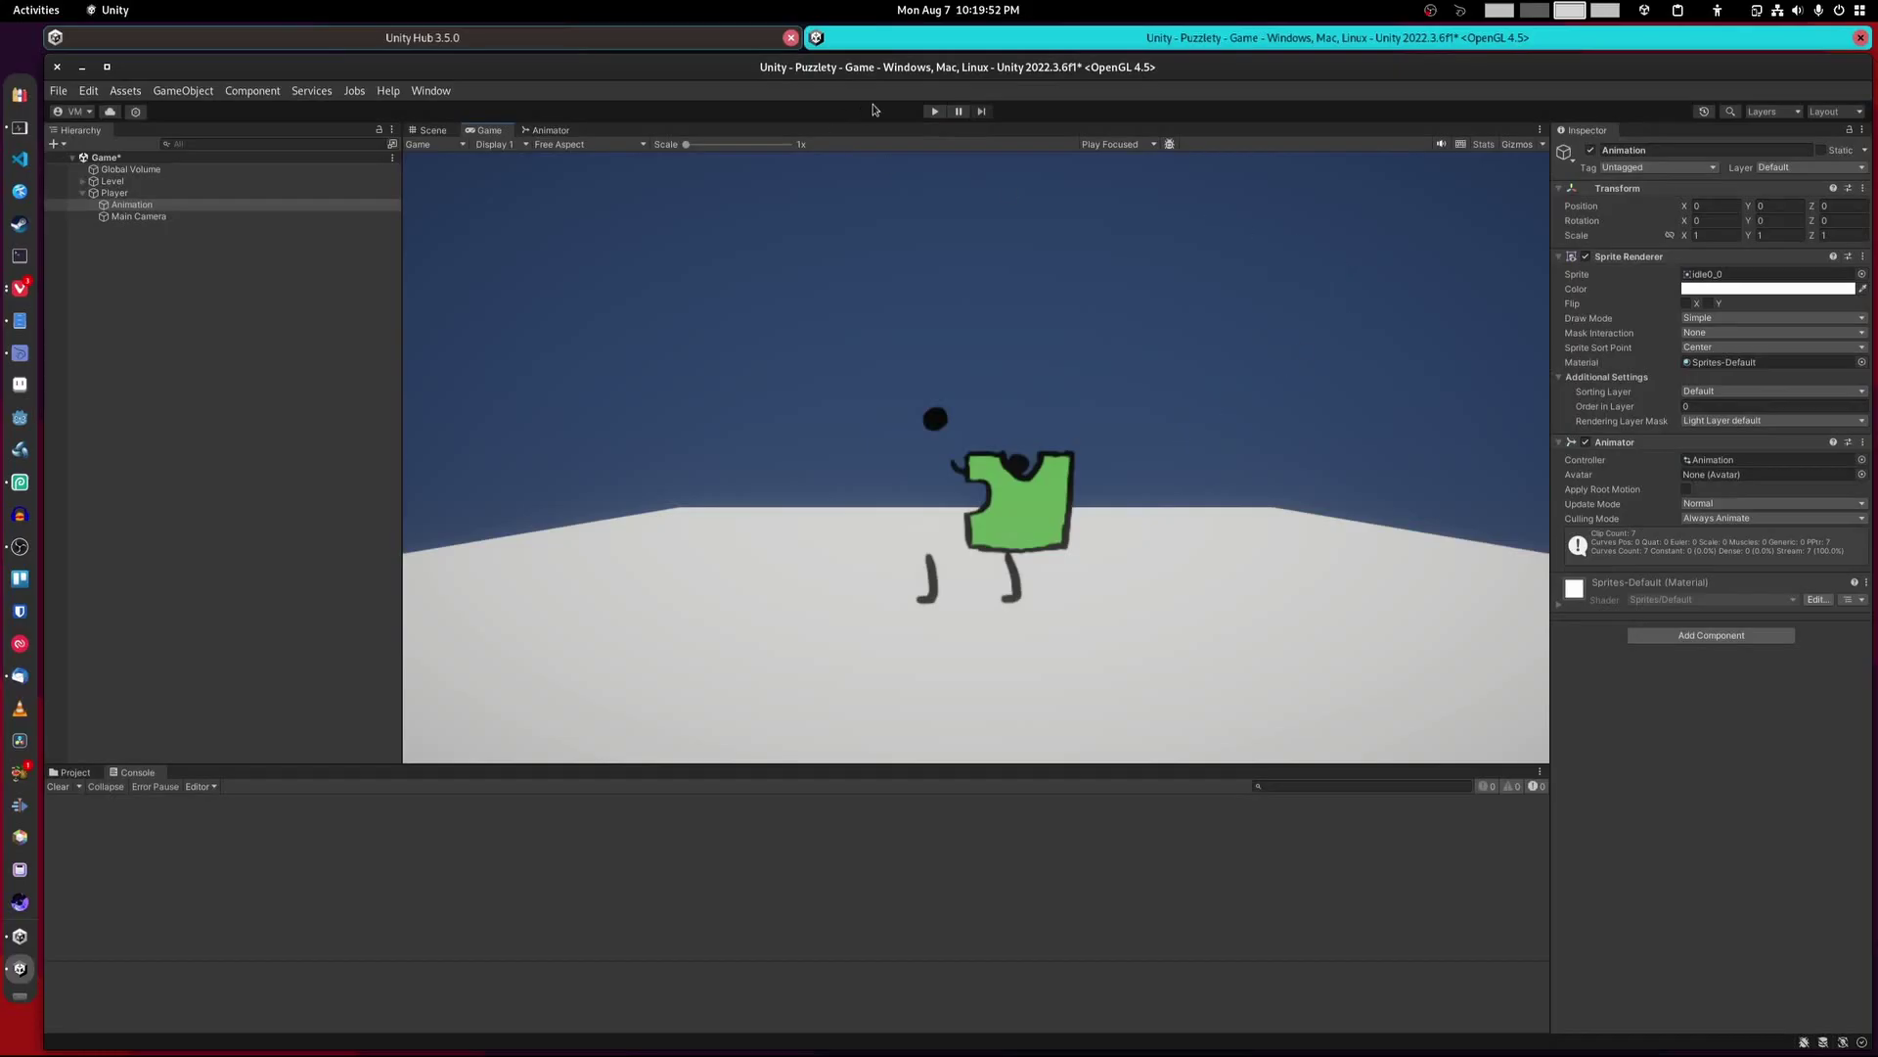
left_click(935, 110)
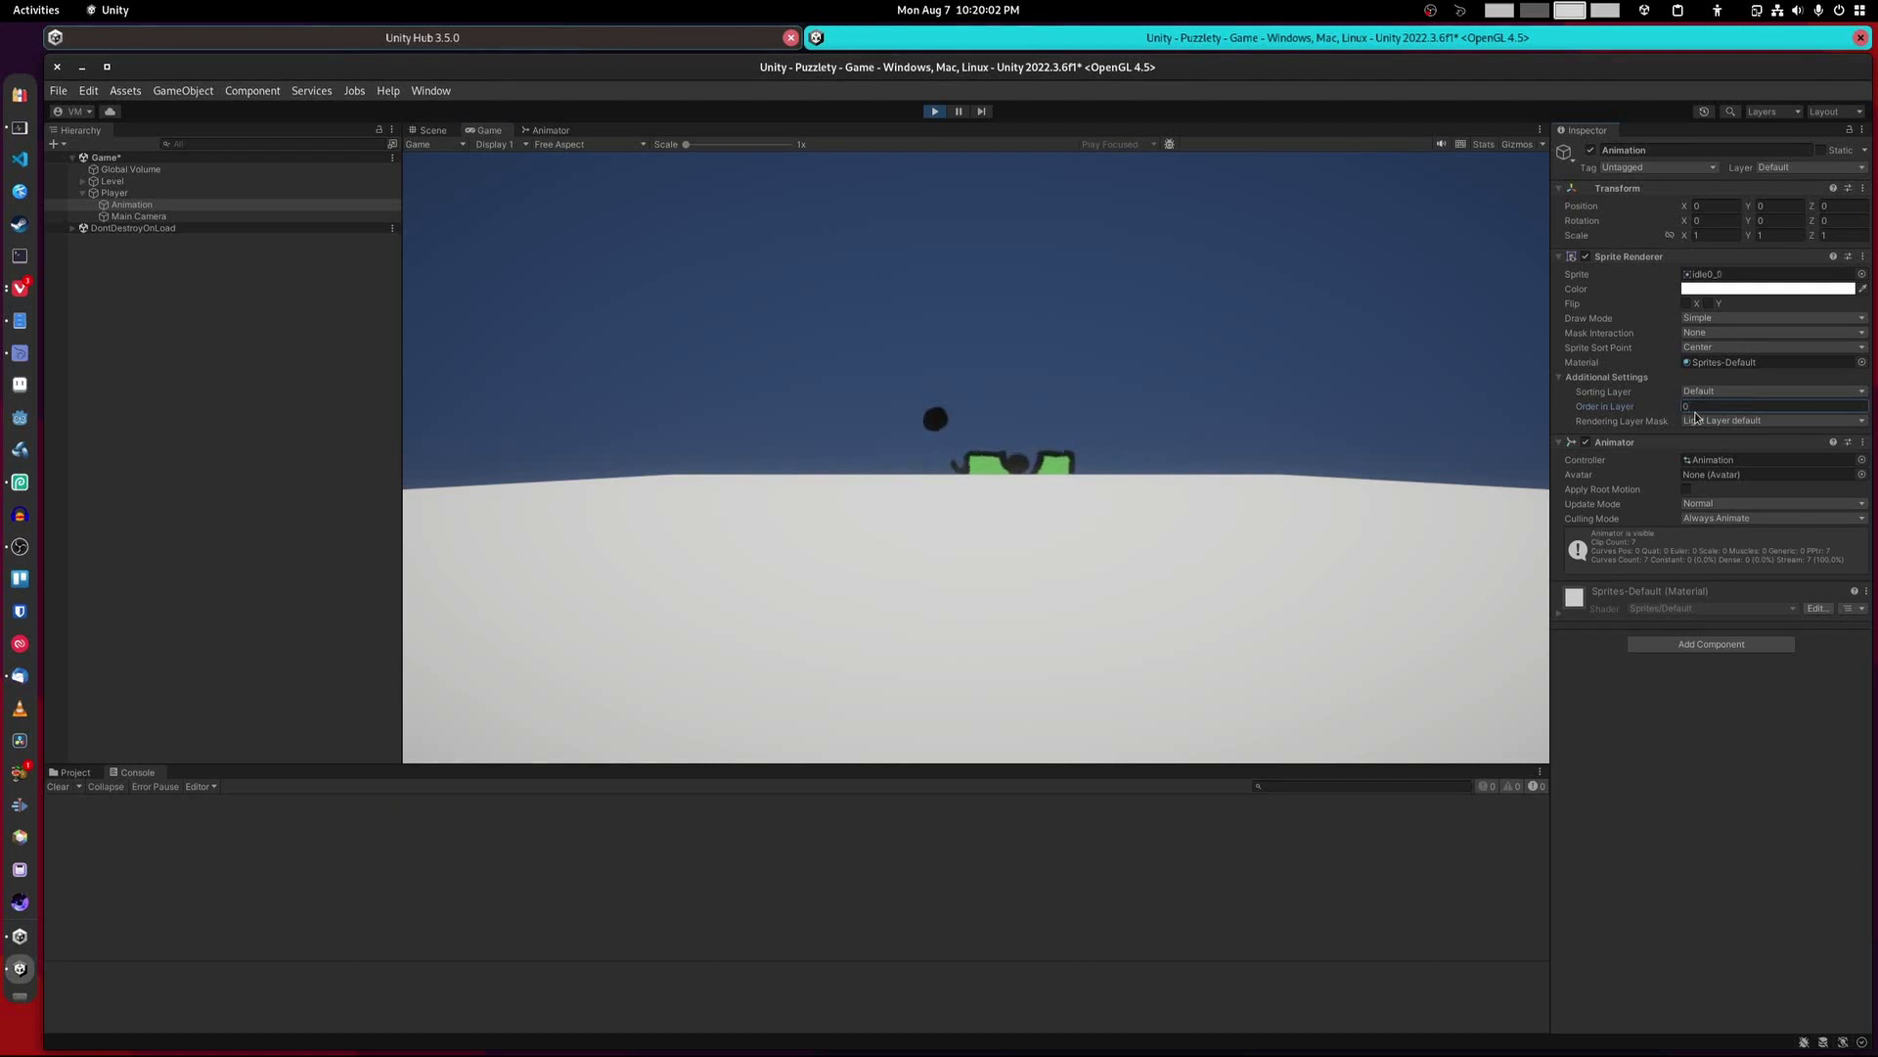
left_click(114, 193)
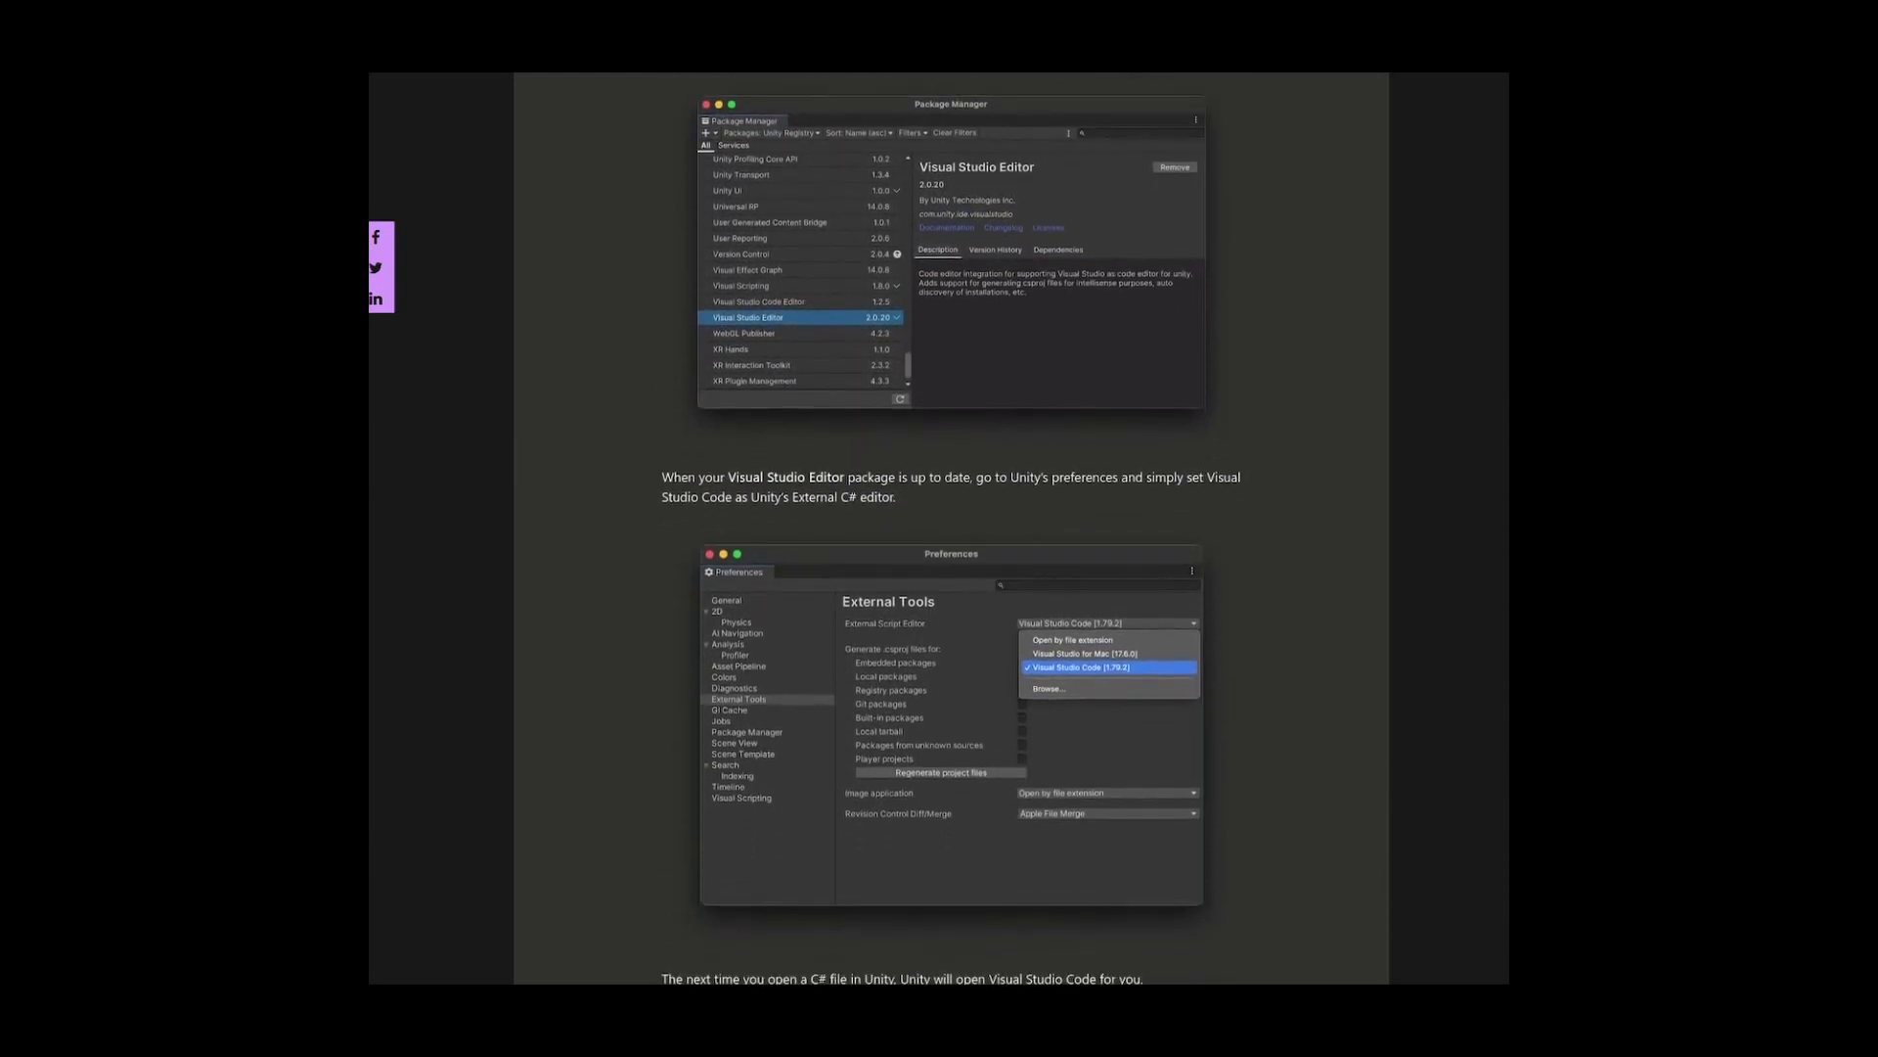
Step: Scroll the blog article past the Preferences screenshot to the Share your Feedback section
scroll(951, 528, "down", 2)
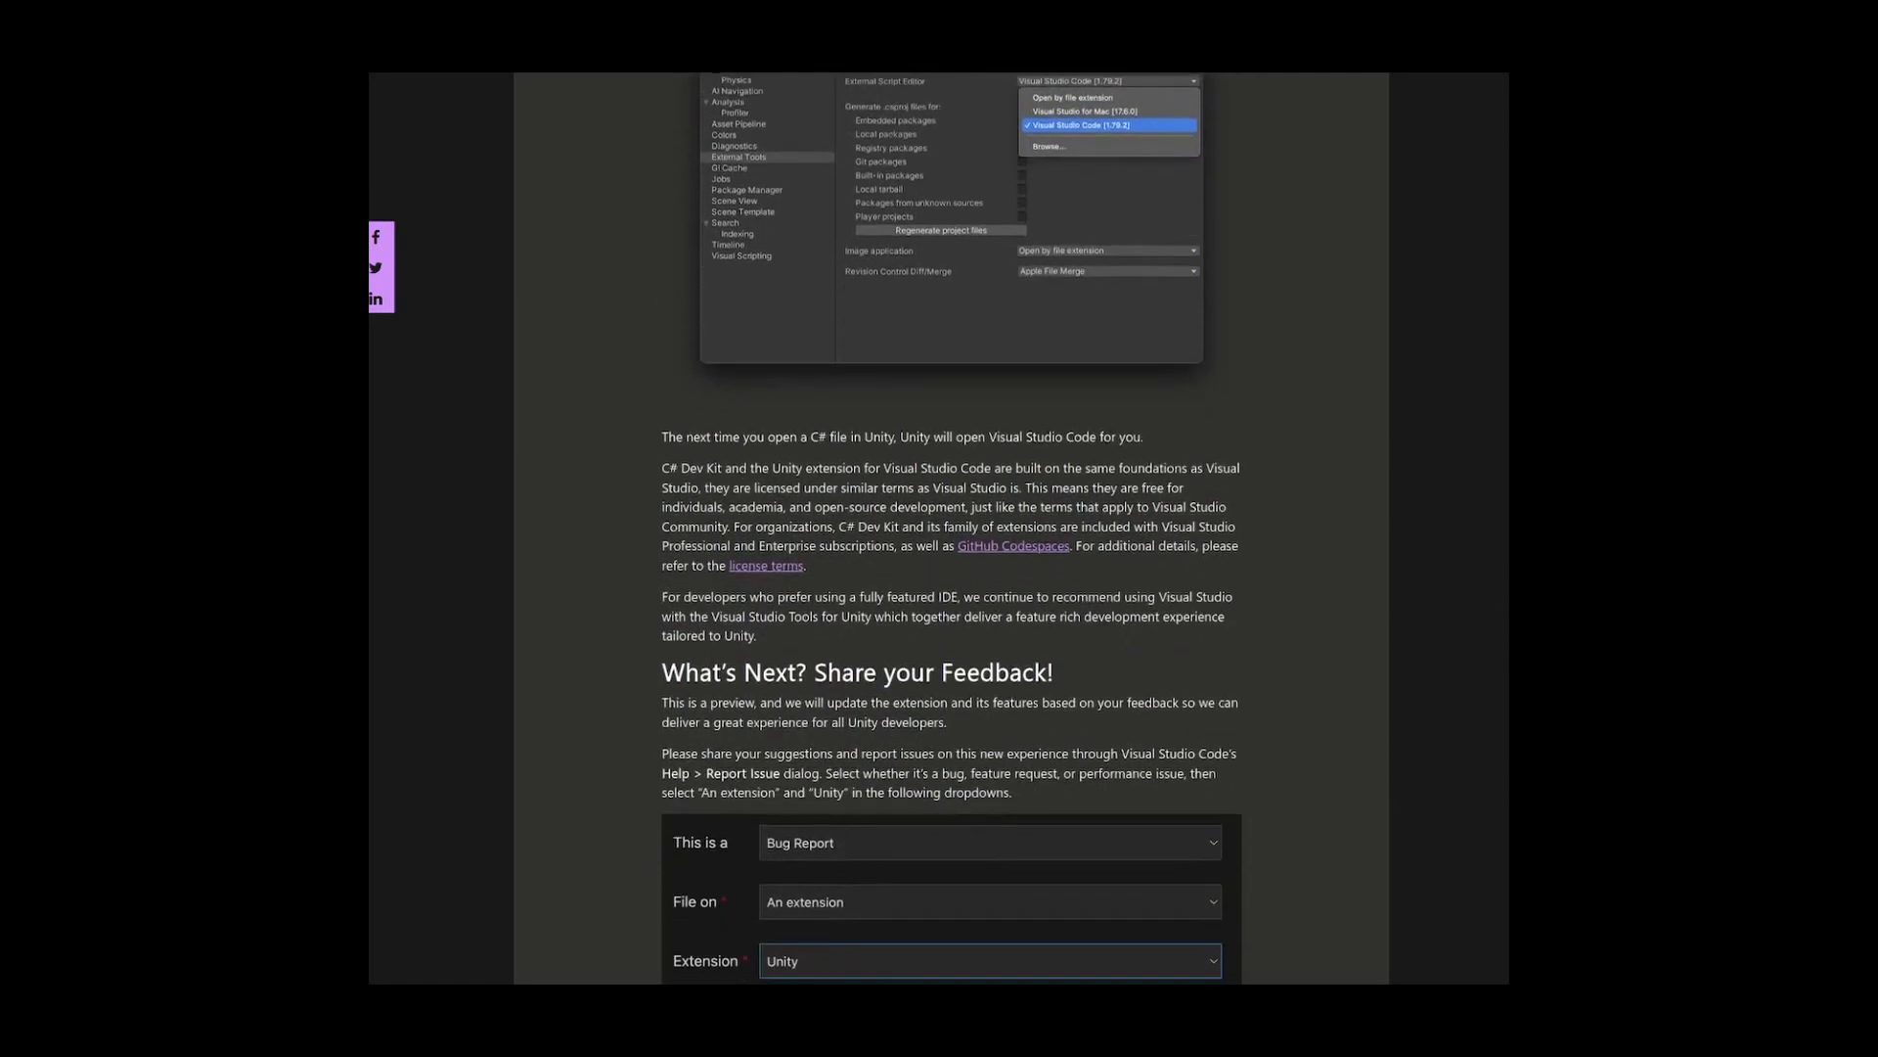
scroll(951, 528, "down", 3)
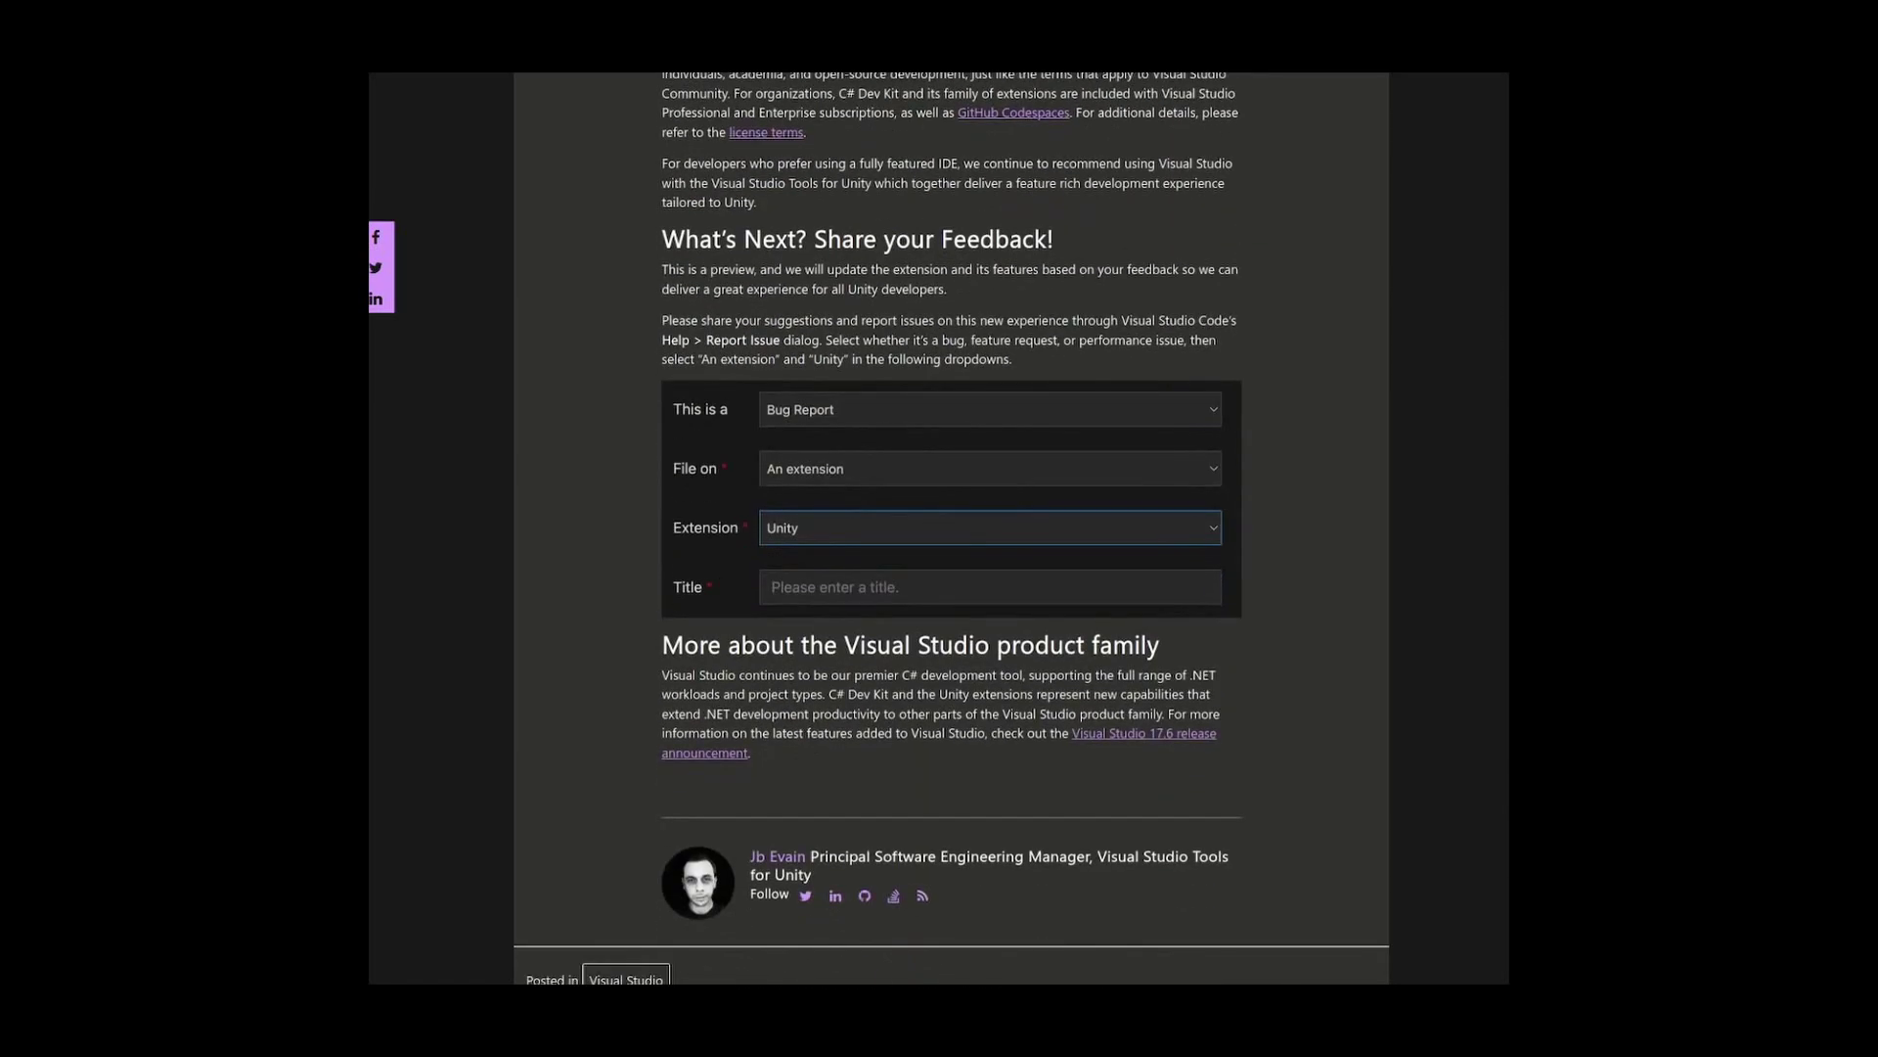
scroll(951, 528, "down", 1)
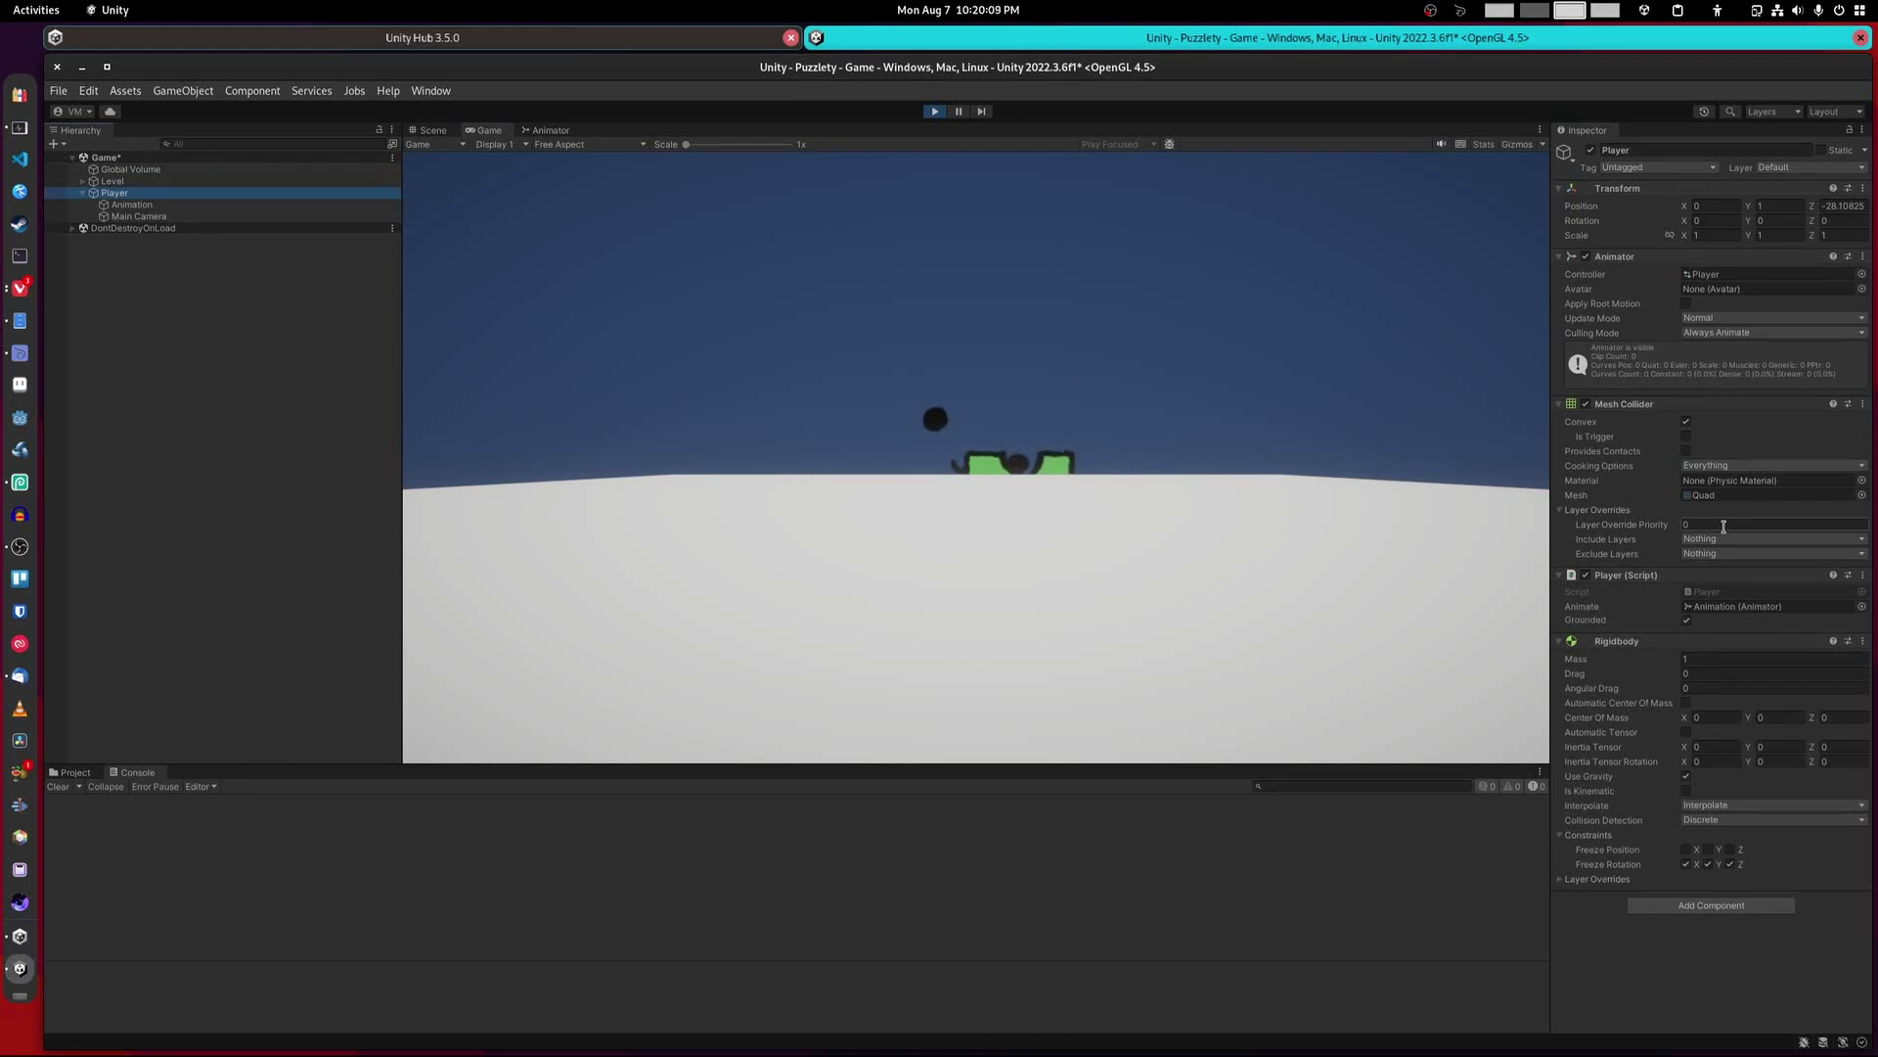
Step: Select the Player's Animation object and keep its Culling Mode at Always Animate
left_click(253, 207)
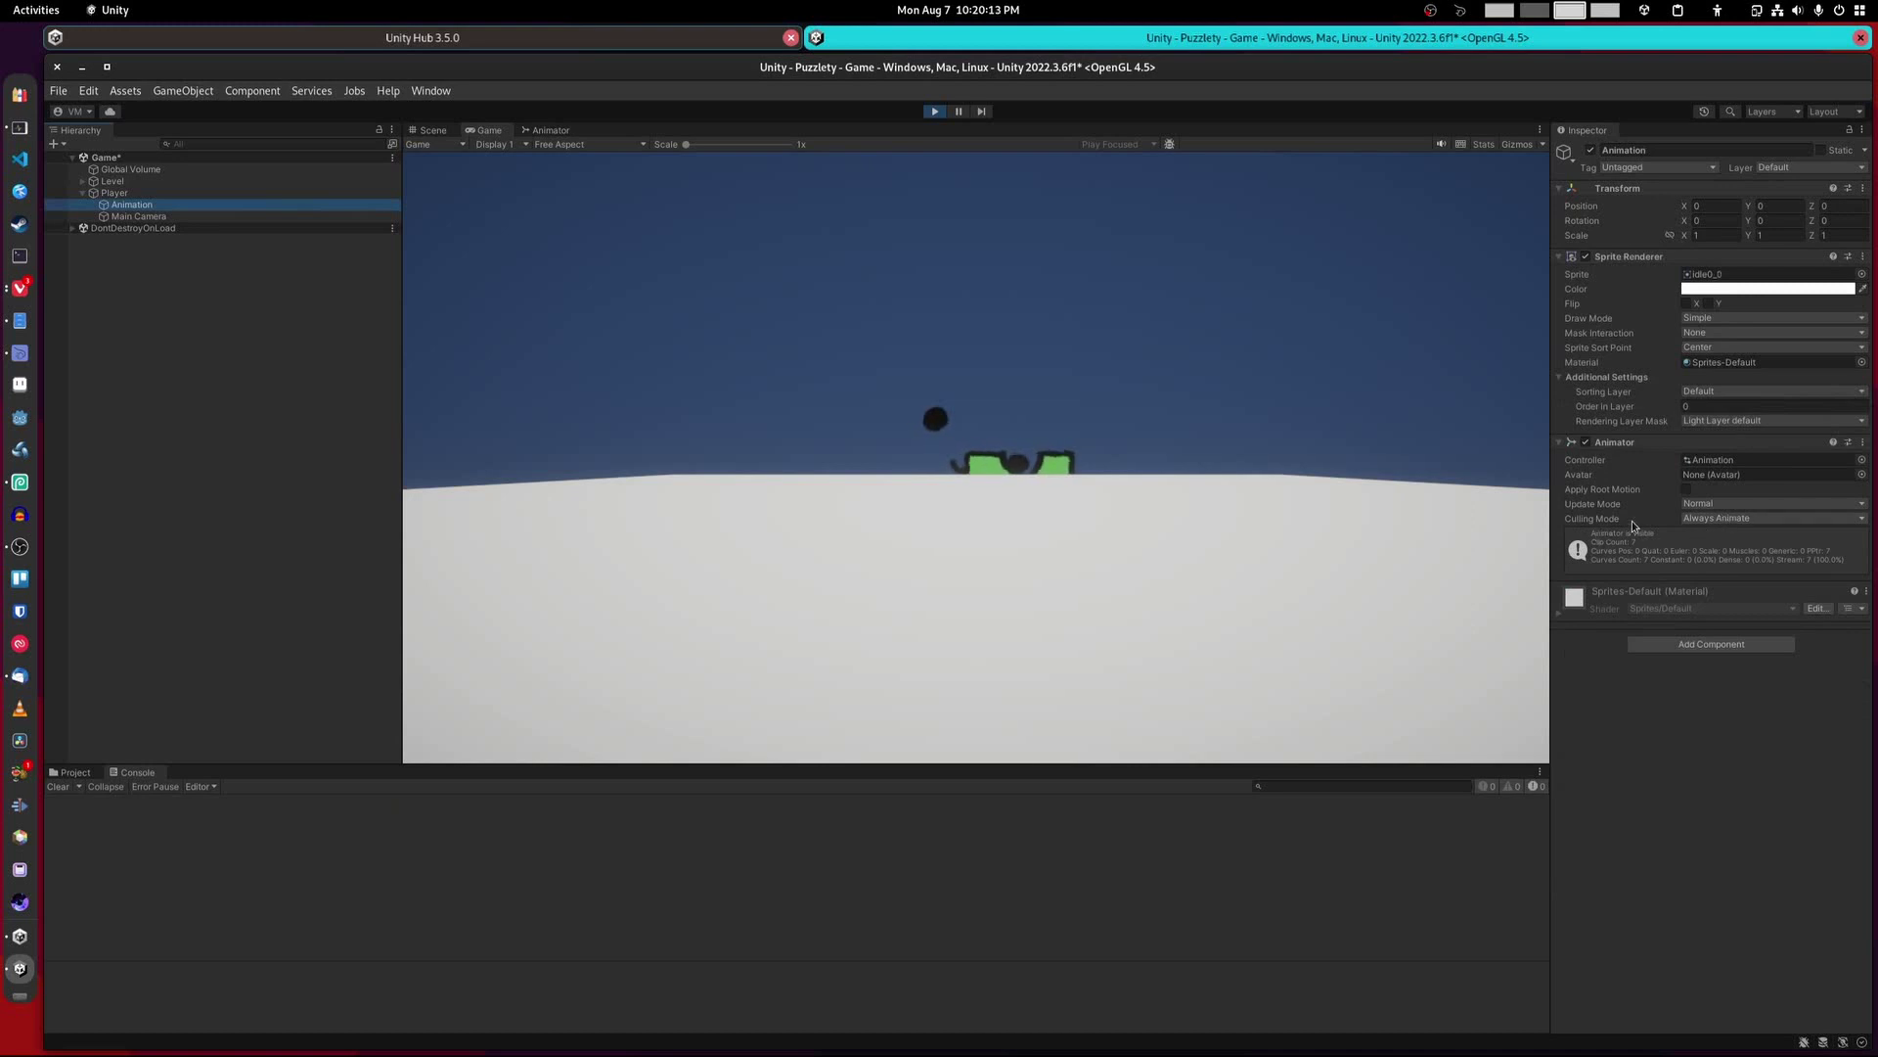
left_click(1702, 519)
left_click(1697, 535)
Step: Set the sprite's Rendering Layer Mask to Nothing, after briefly trying Everything
left_click(1704, 421)
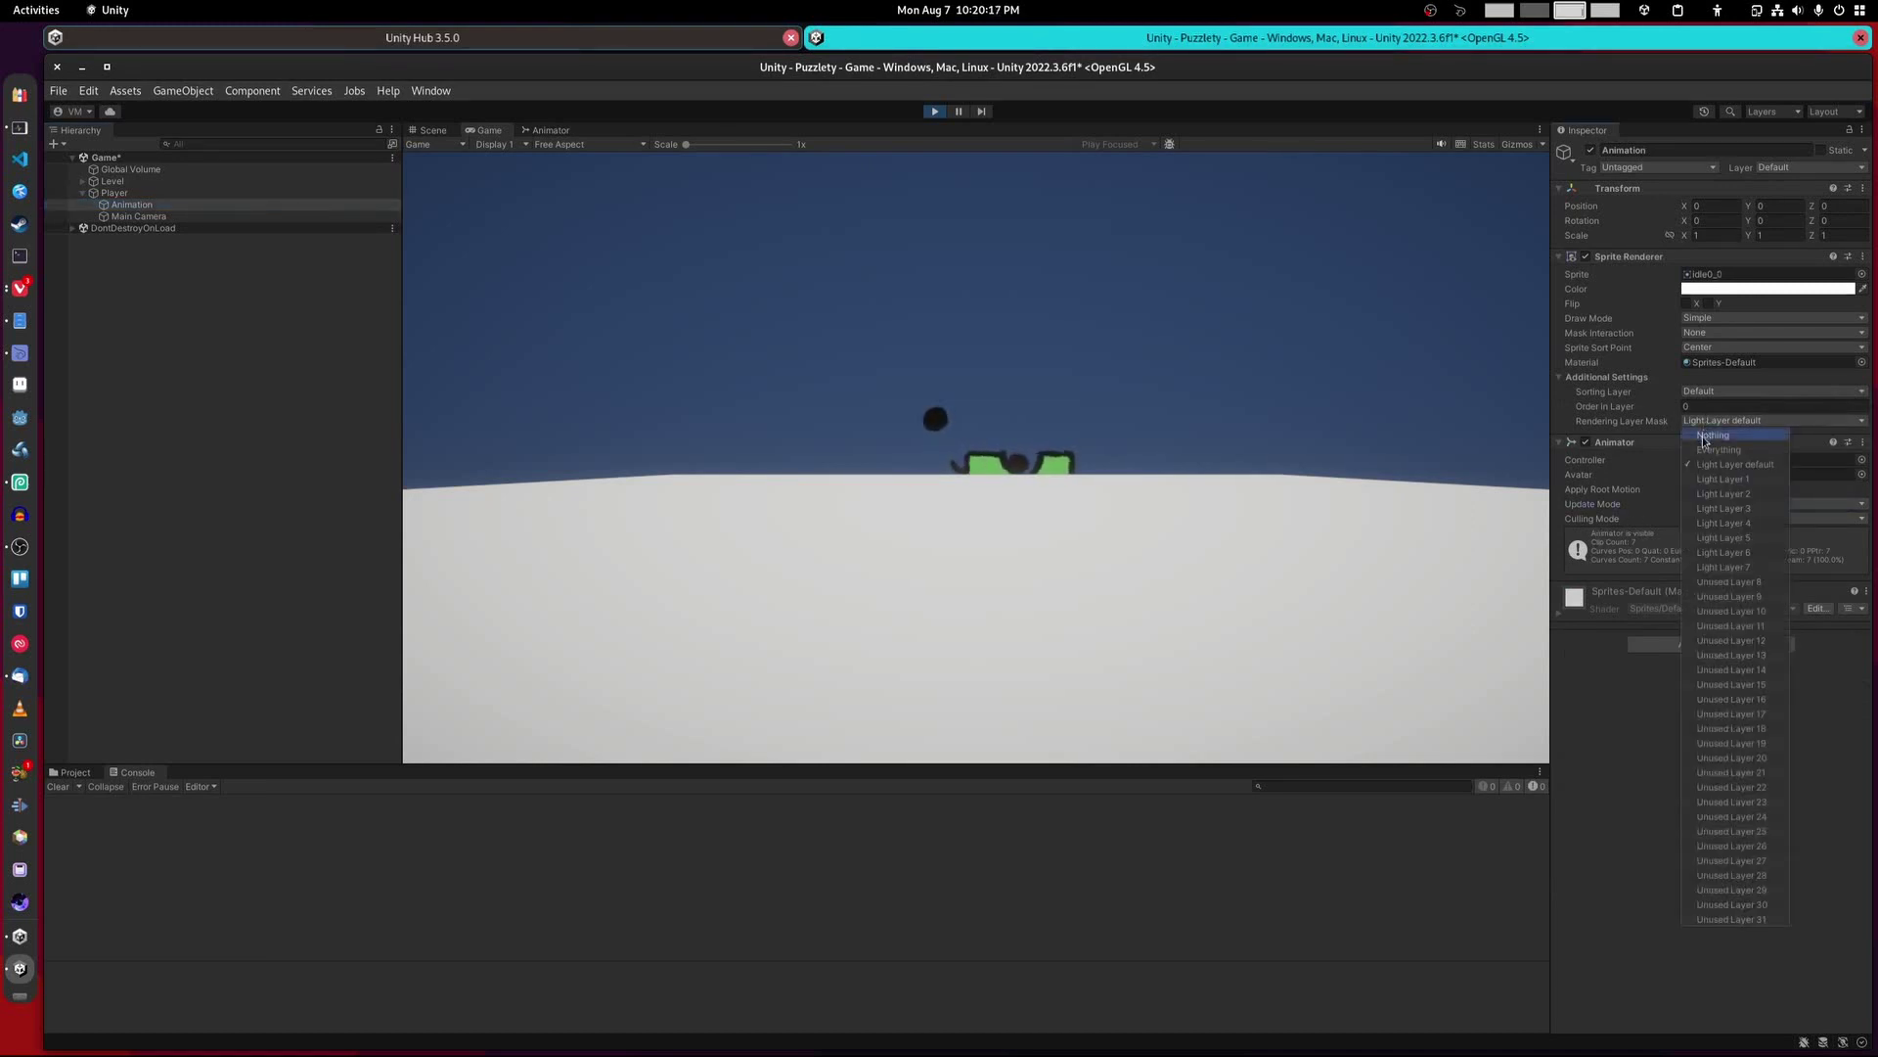
left_click(1712, 449)
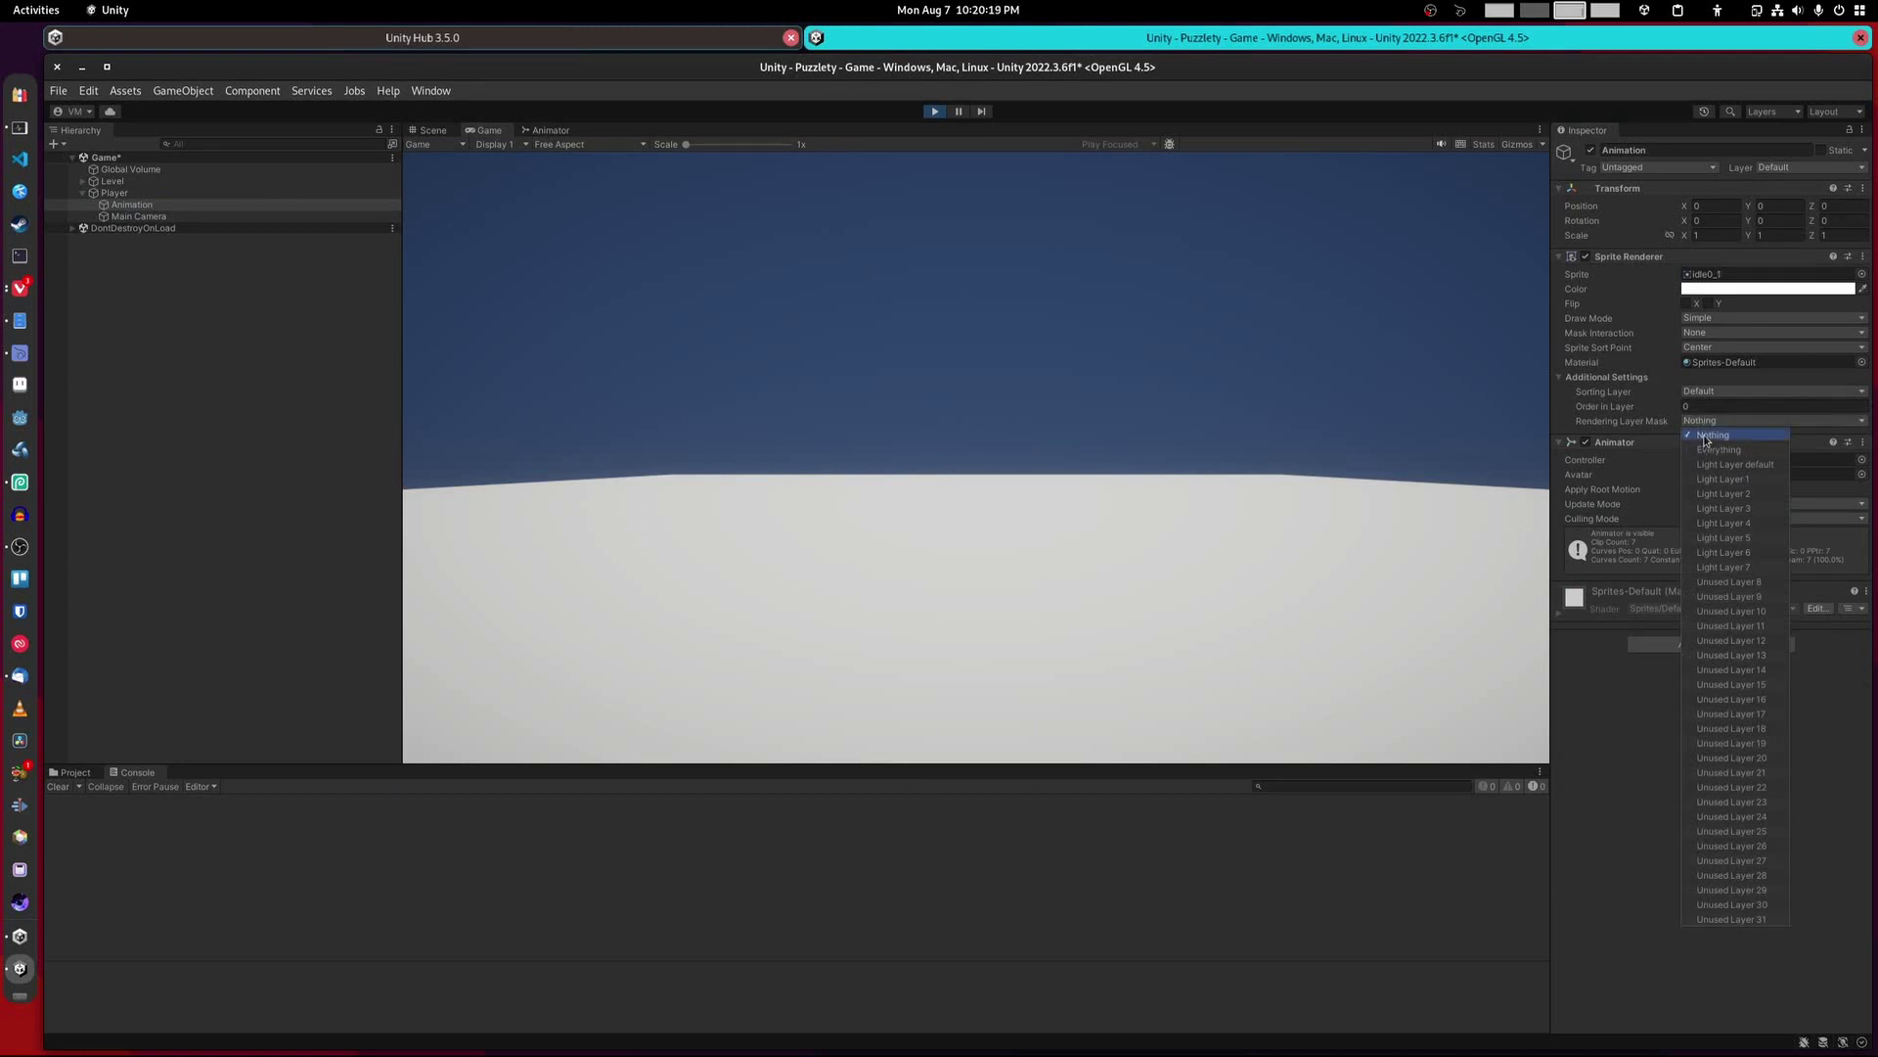
left_click(1707, 493)
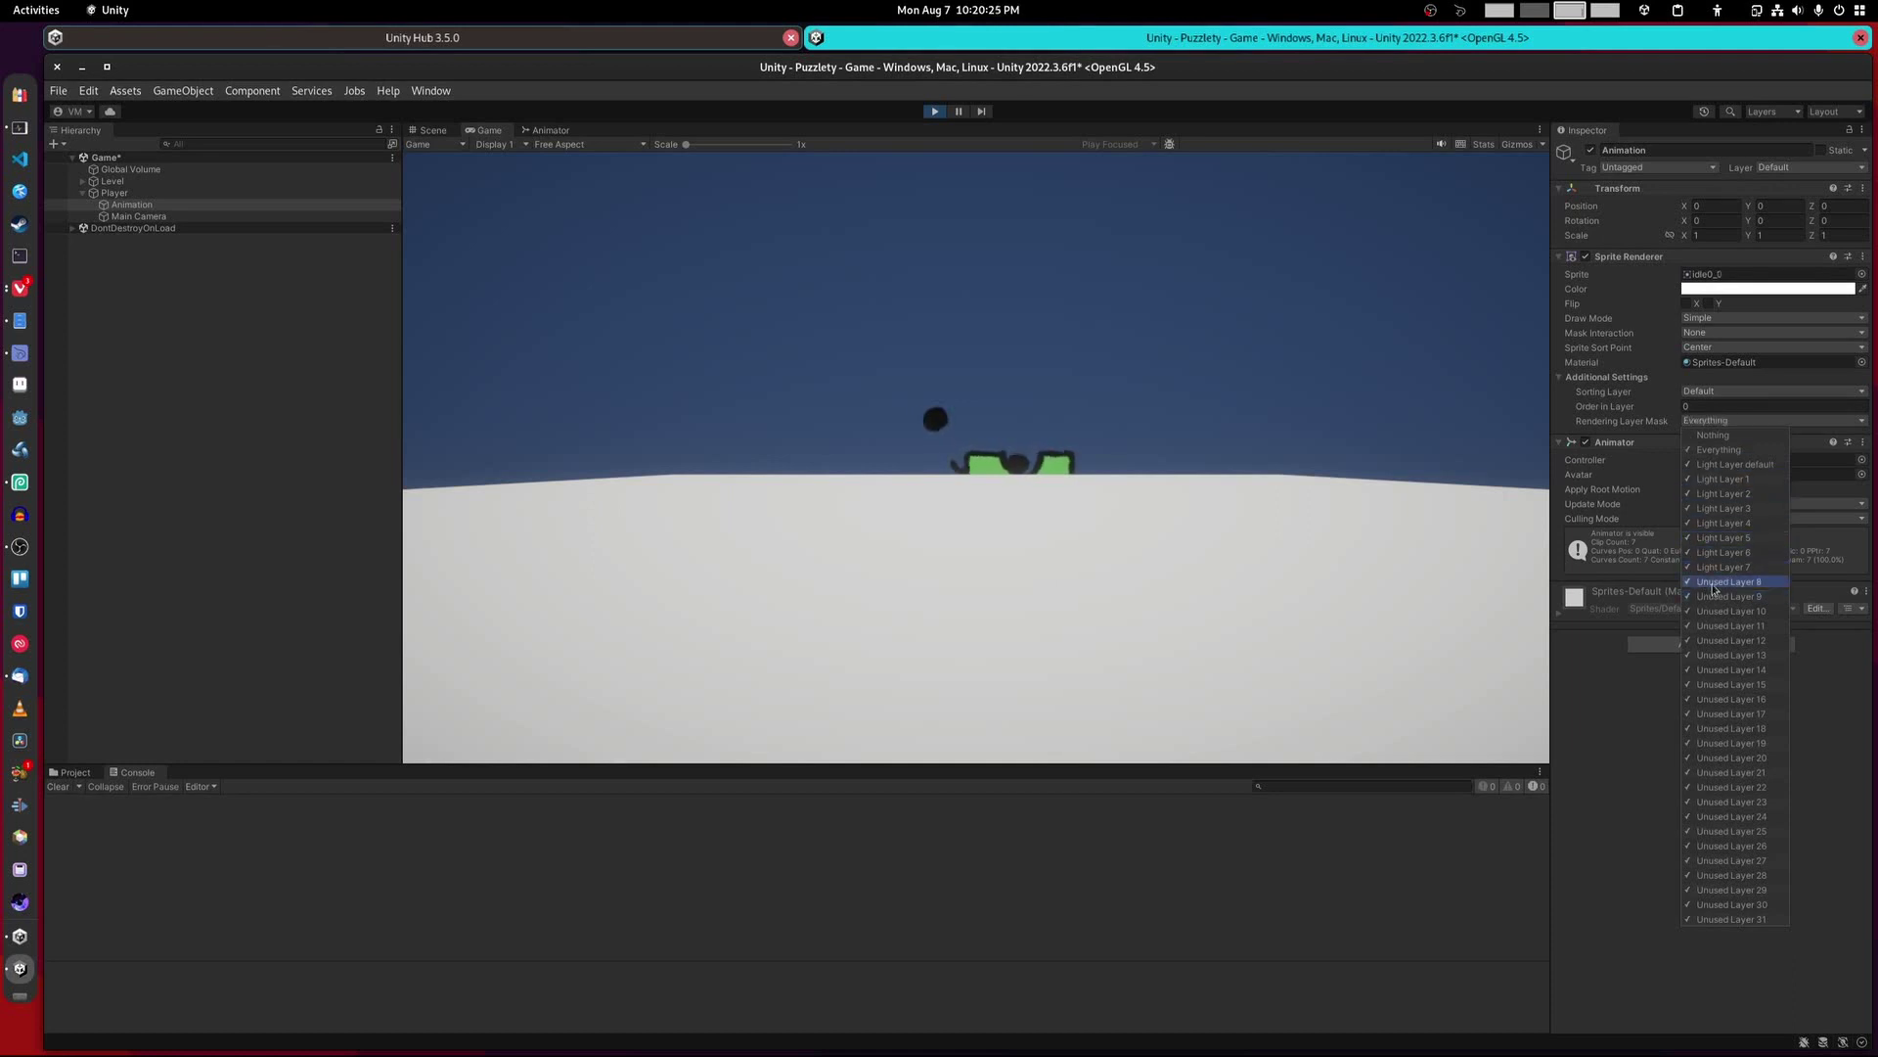
left_click(1722, 452)
left_click(1717, 436)
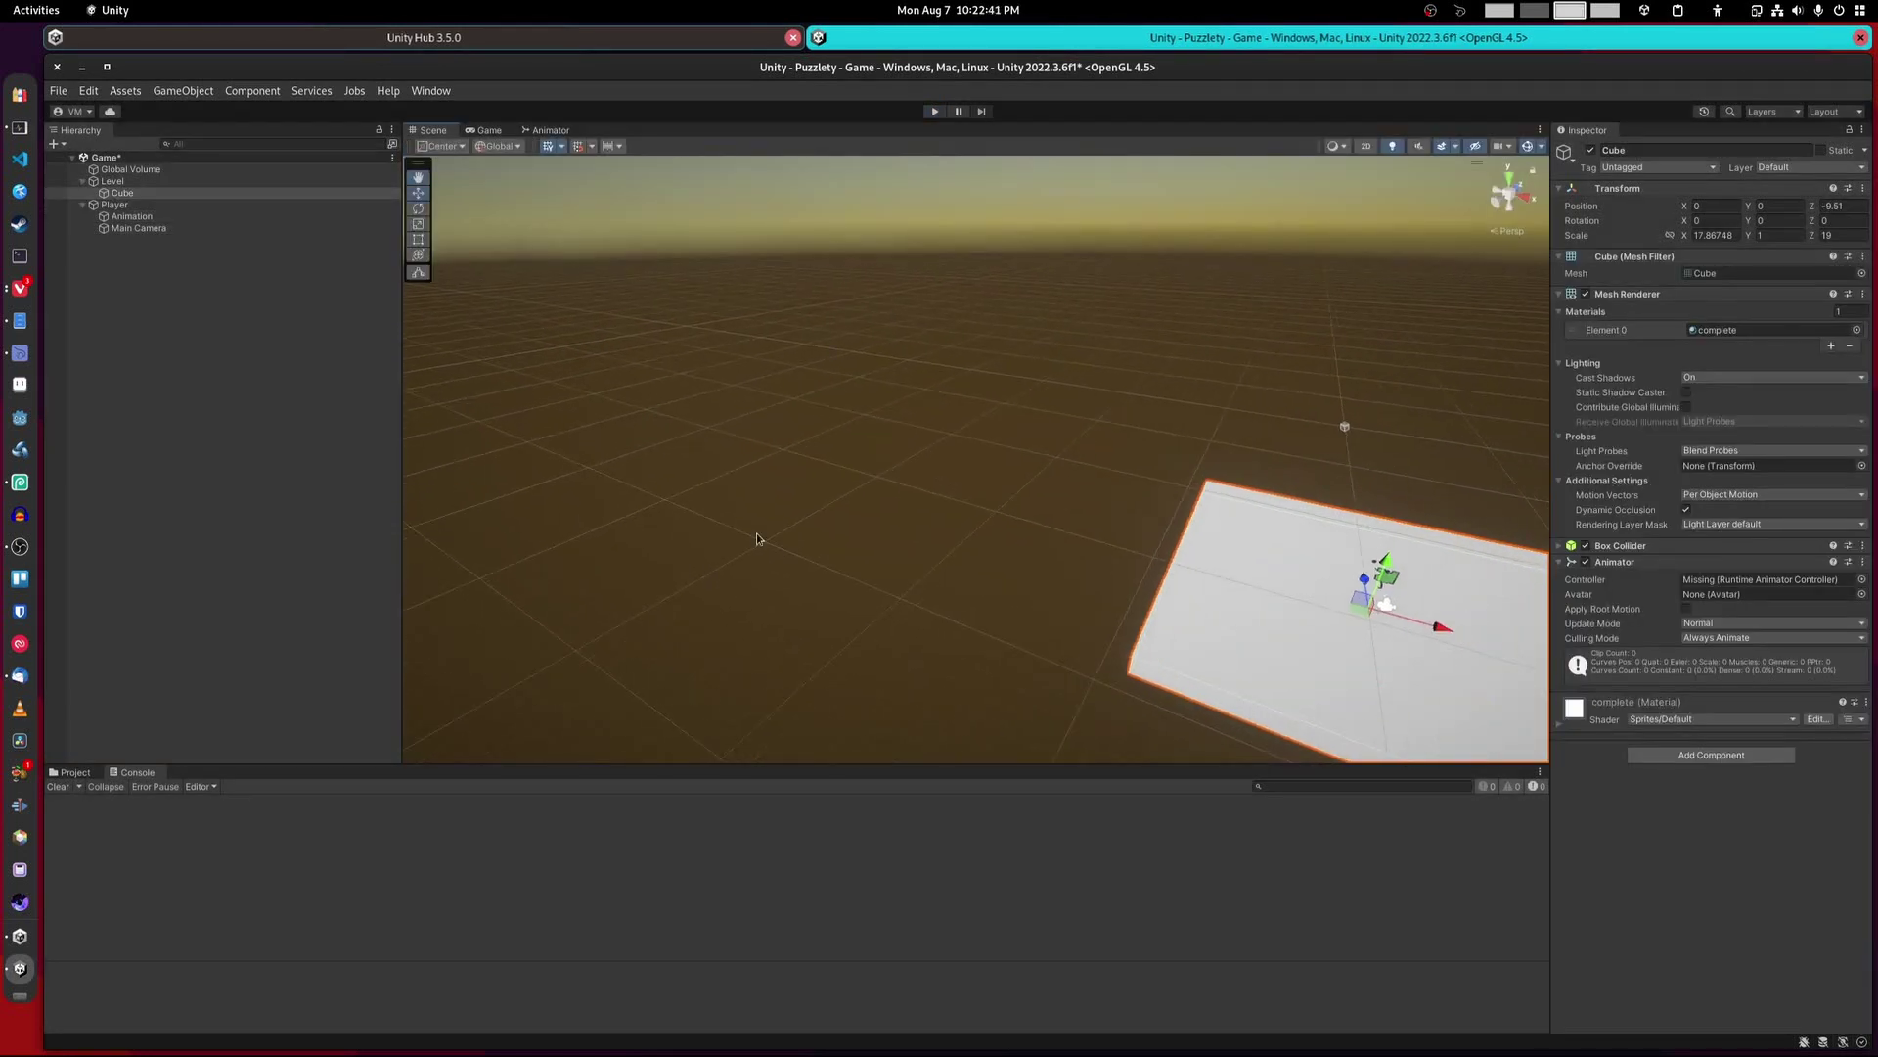
Step: Orbit and pan the Scene view around the white floor, ending with a top-down look
right_click_drag(1223, 528, 1321, 538)
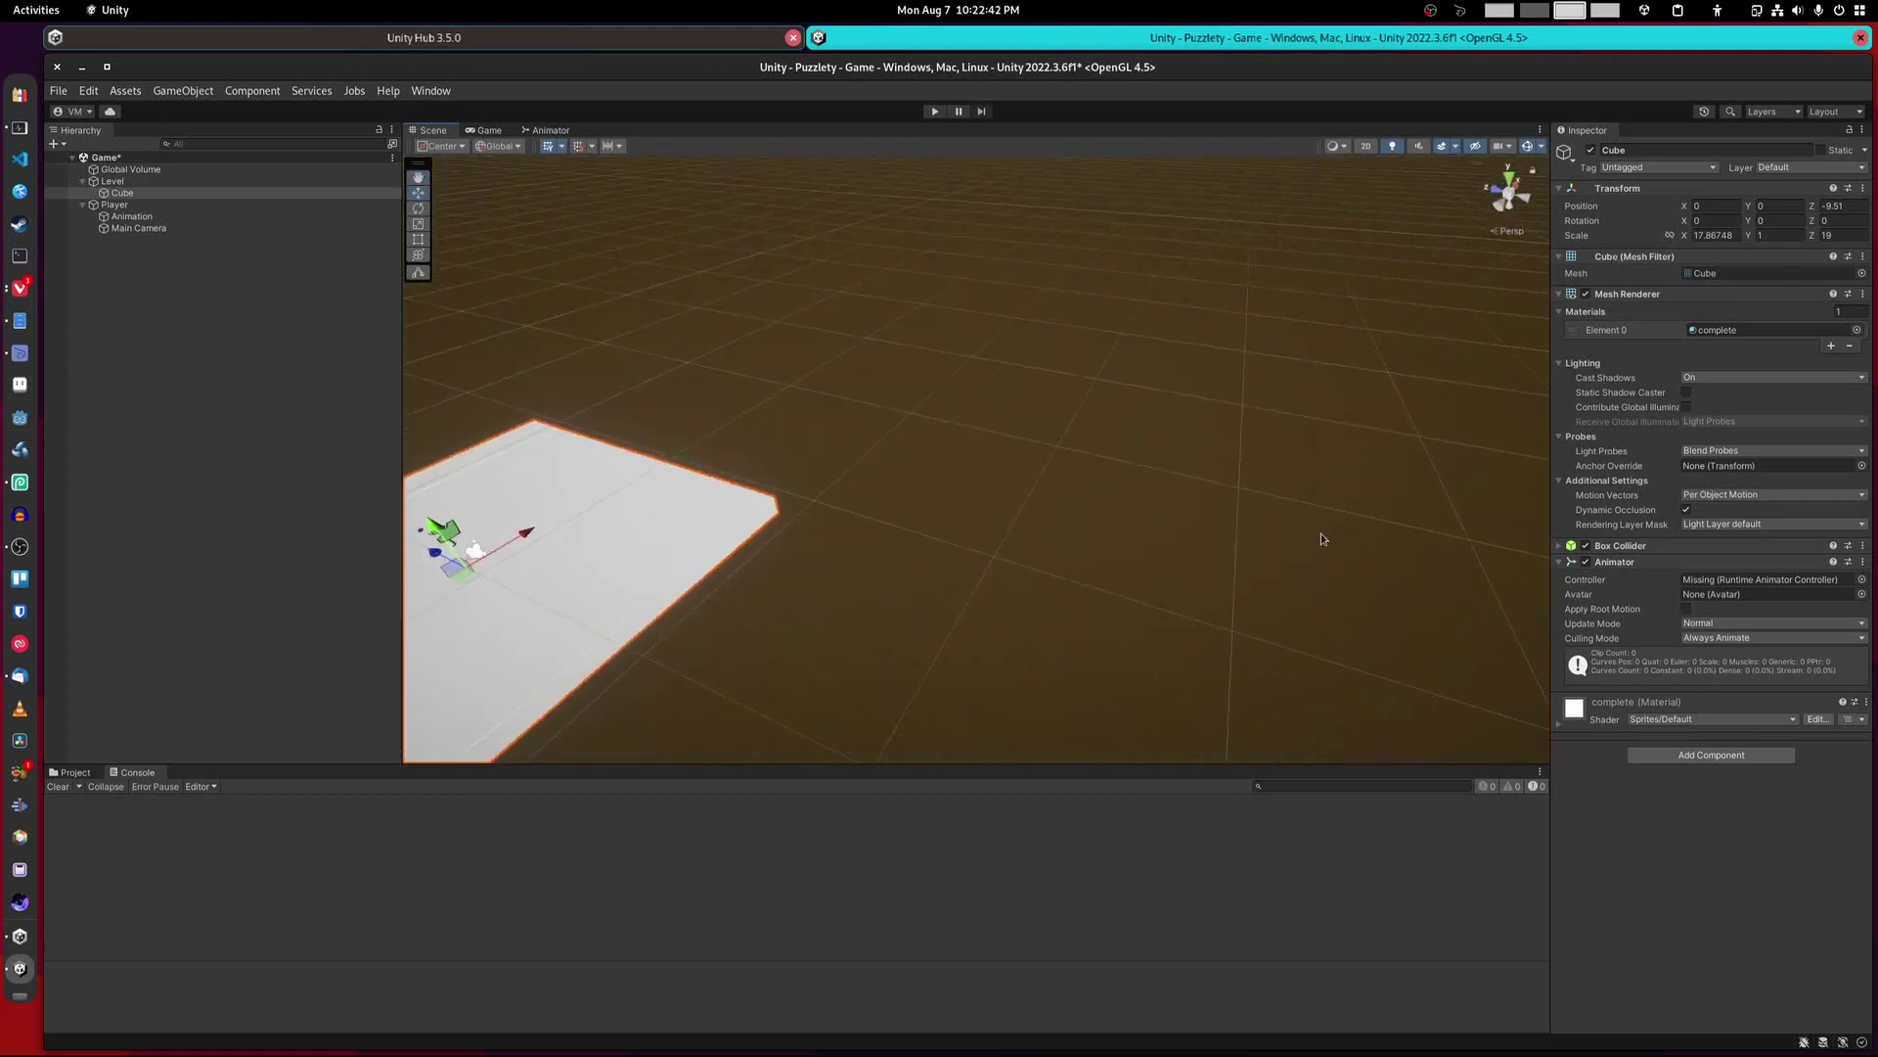
right_click_drag(824, 524, 912, 377)
middle_click_drag(913, 377, 600, 418)
right_click_drag(600, 419, 1090, 591)
middle_click_drag(1090, 591, 1180, 481)
Step: Centre and zoom in on the floor, tilt up toward the sky, then select Main Camera
right_click_drag(913, 507, 862, 503)
middle_click_drag(863, 502, 741, 516)
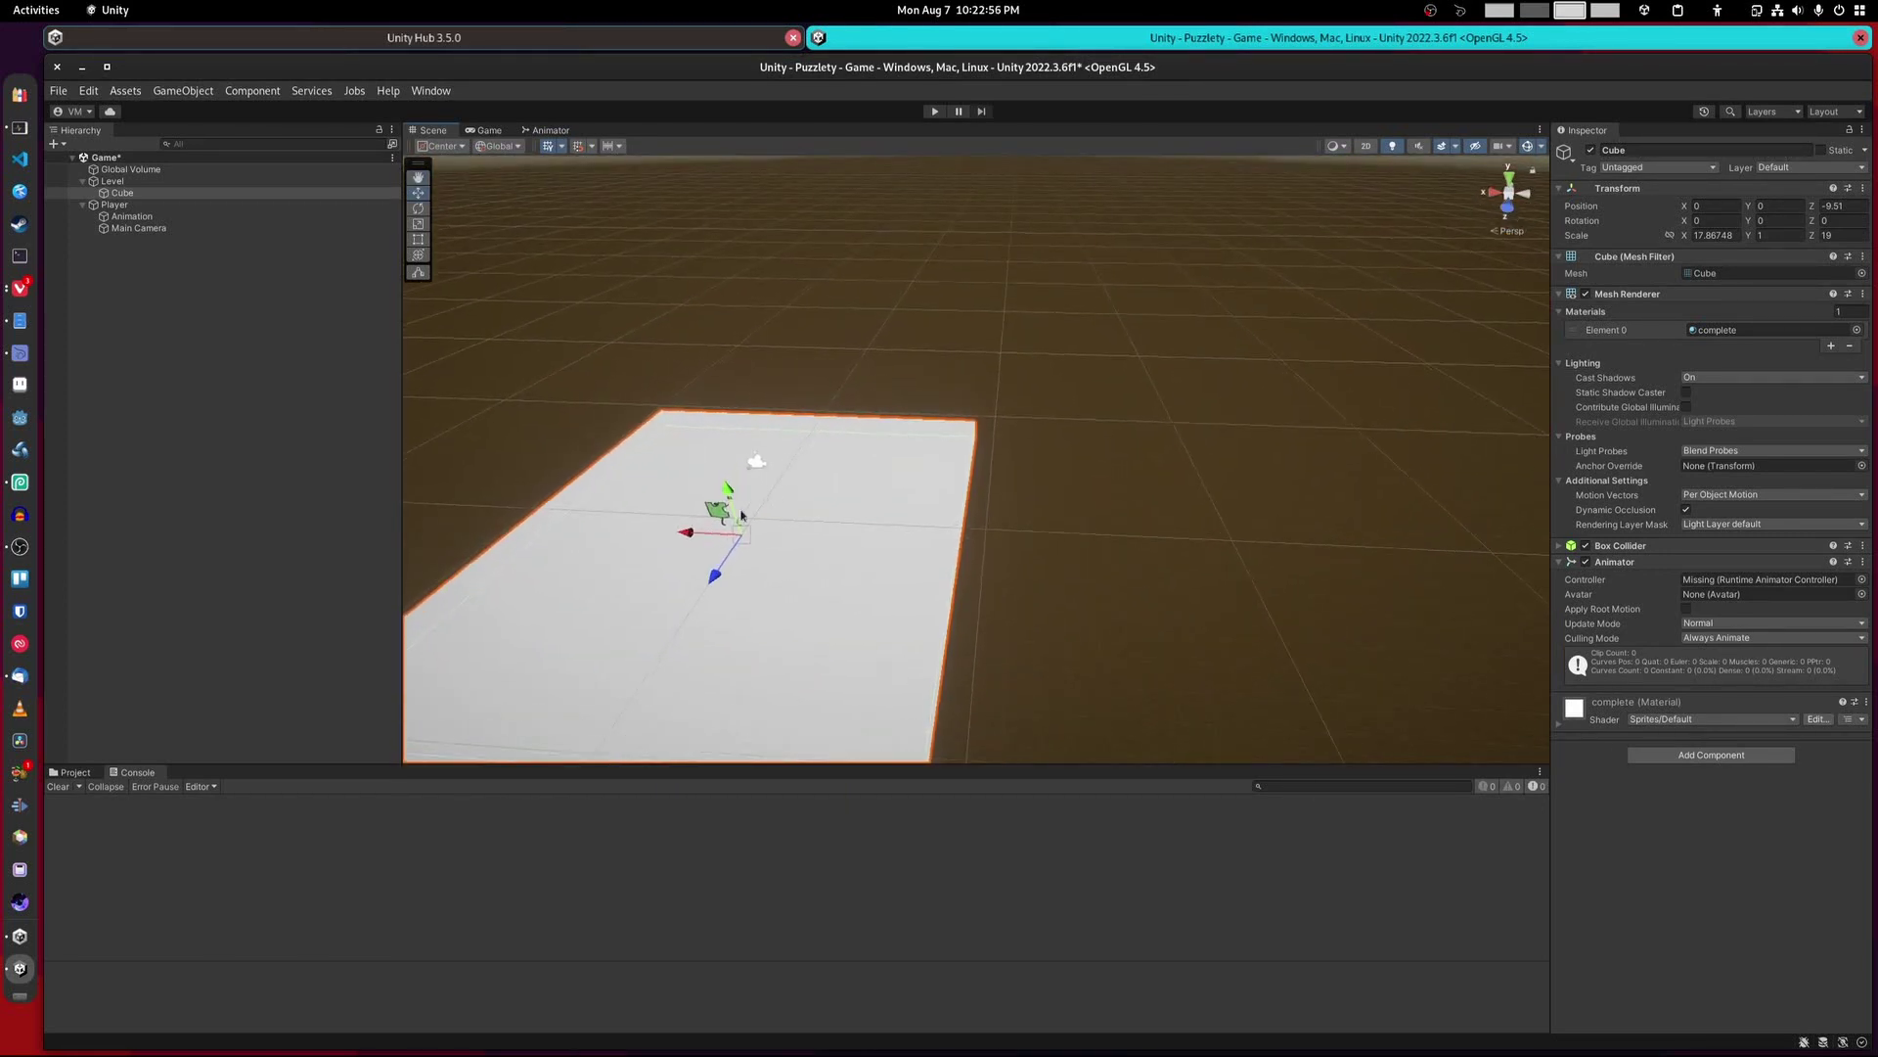
scroll(740, 515, "up", 5)
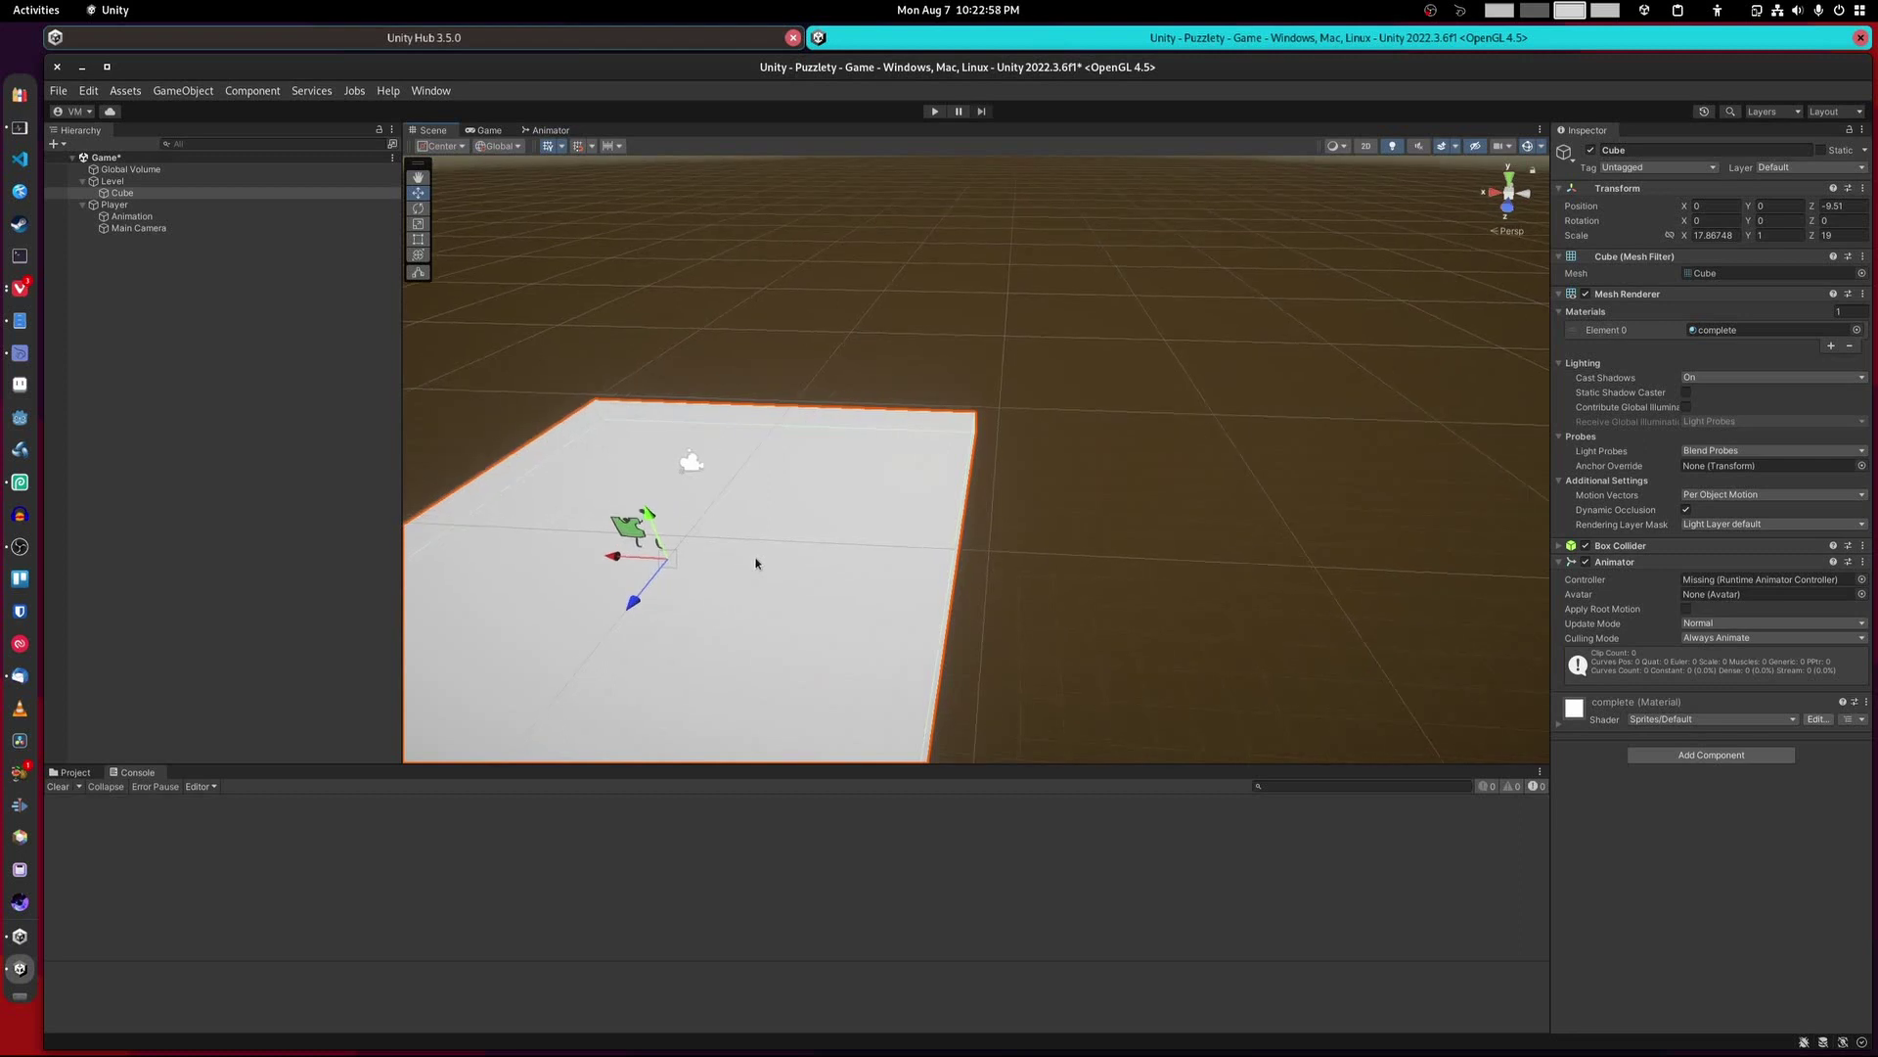
right_click_drag(755, 563, 1136, 256)
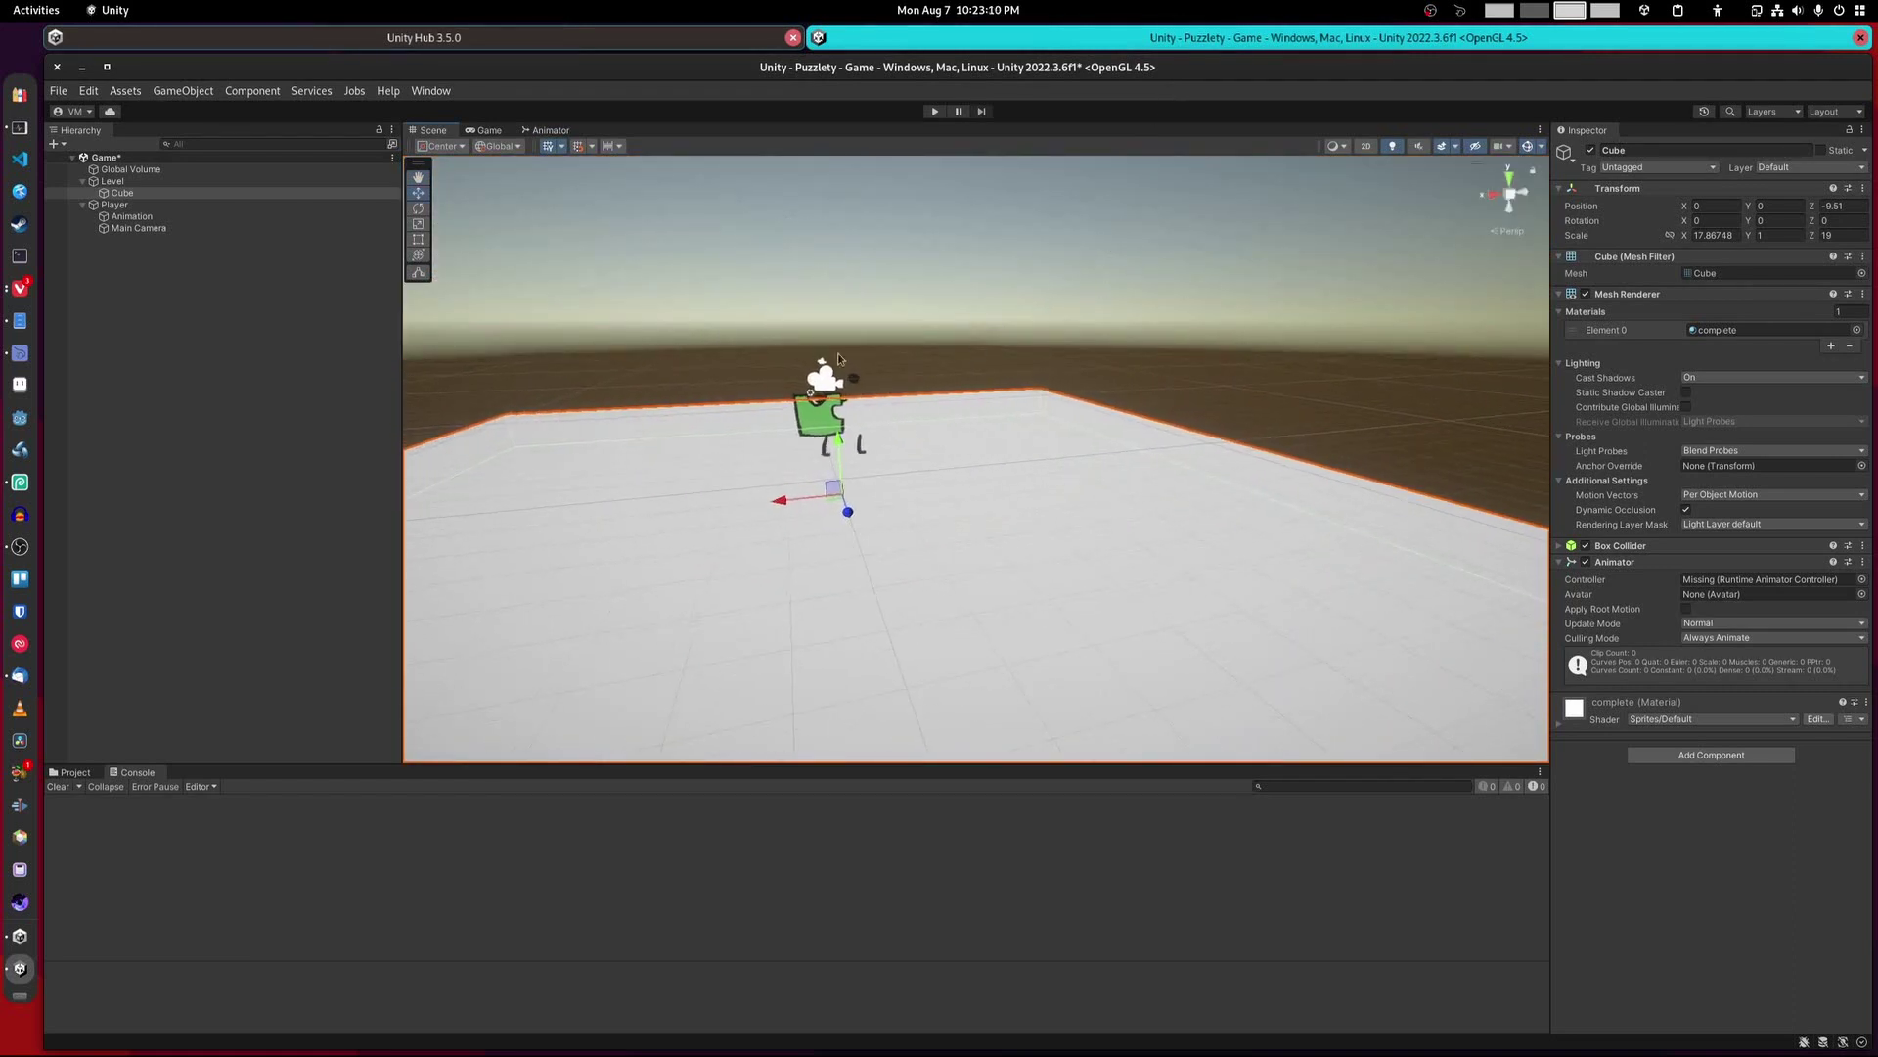
left_click(132, 216)
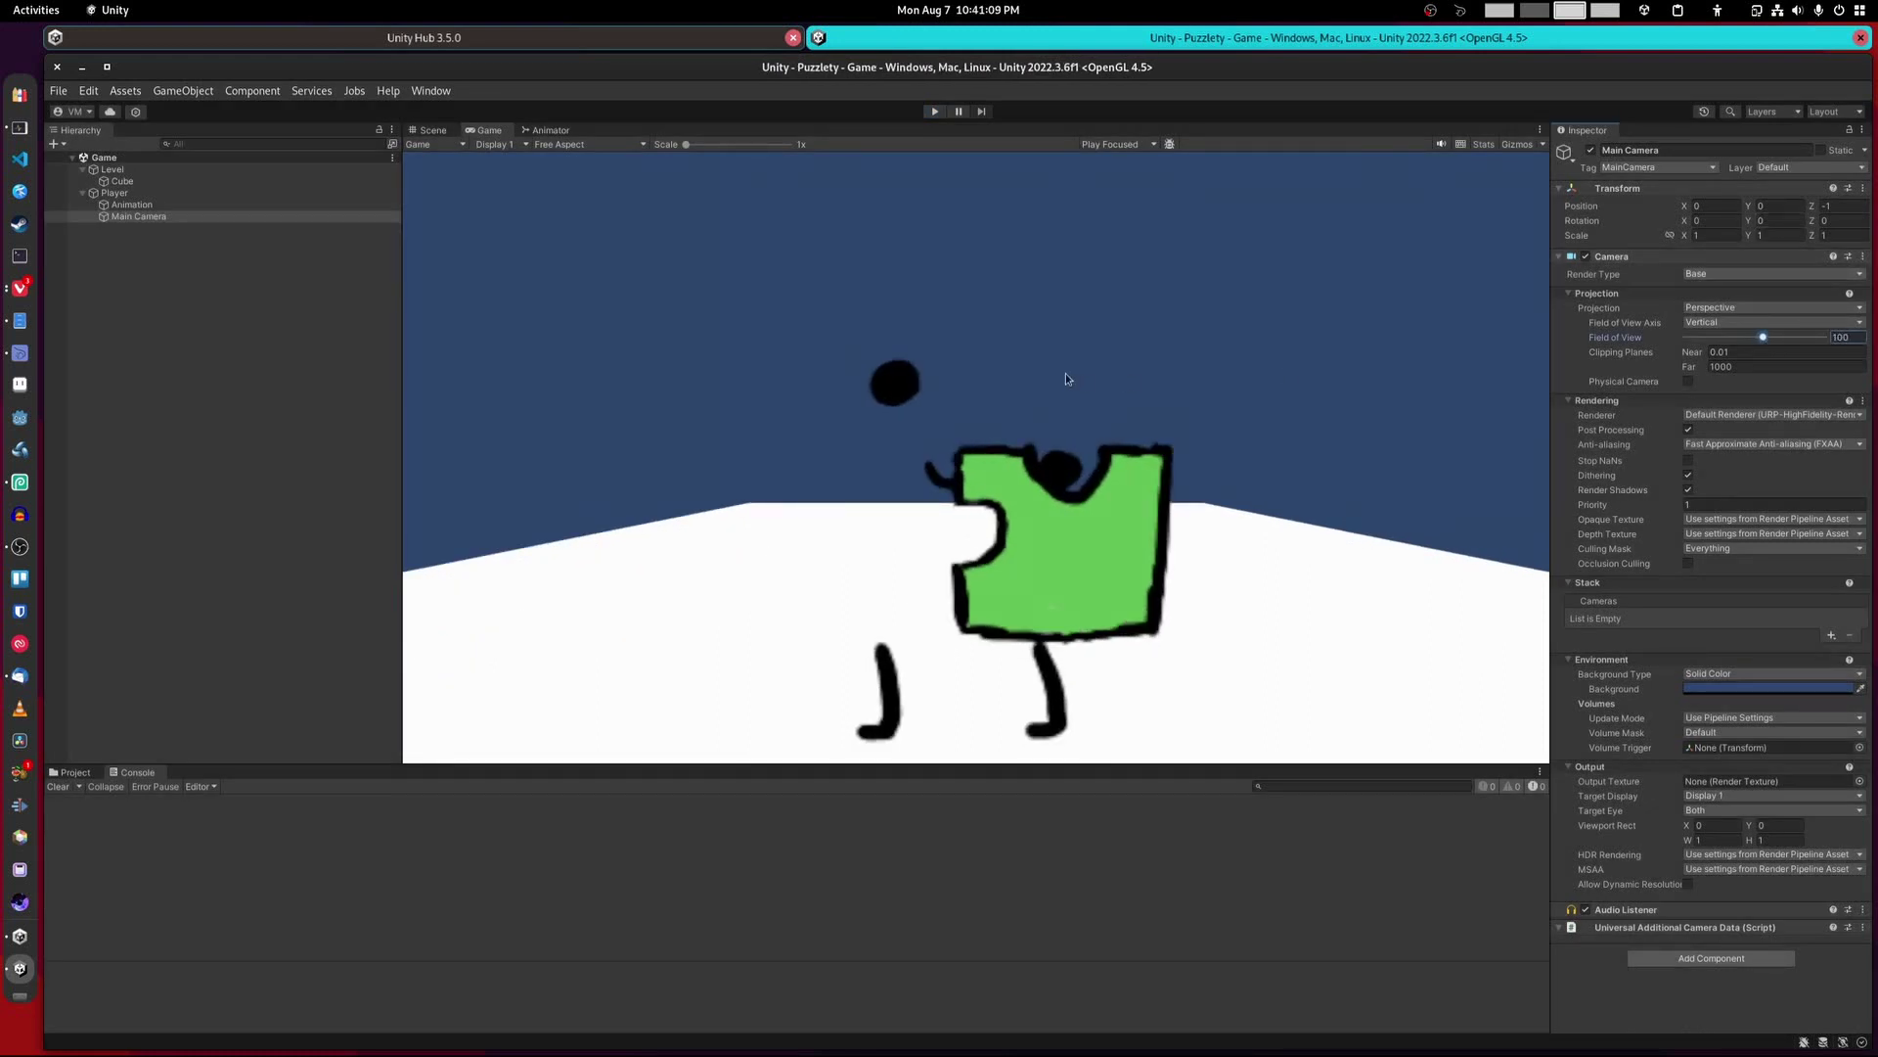
Step: Select the Player object and start the game in Play mode
left_click(155, 180)
left_click(150, 192)
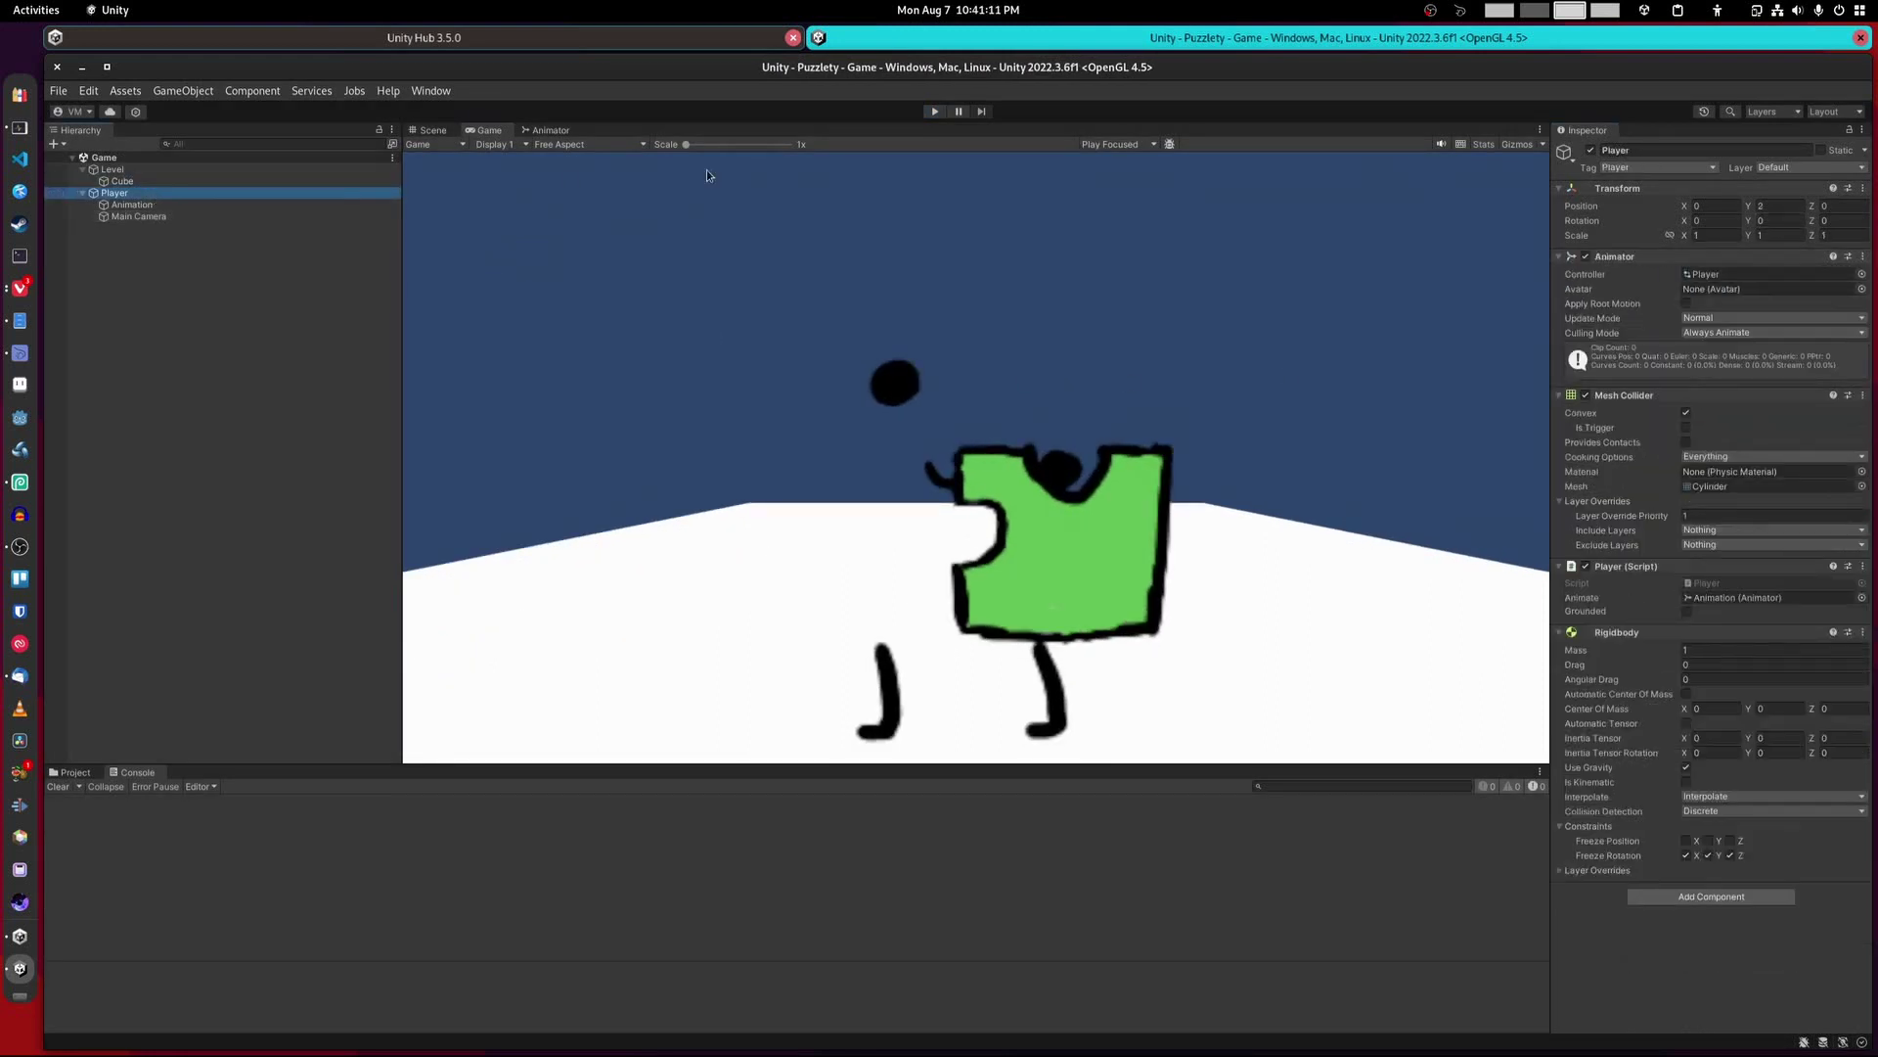
left_click(933, 112)
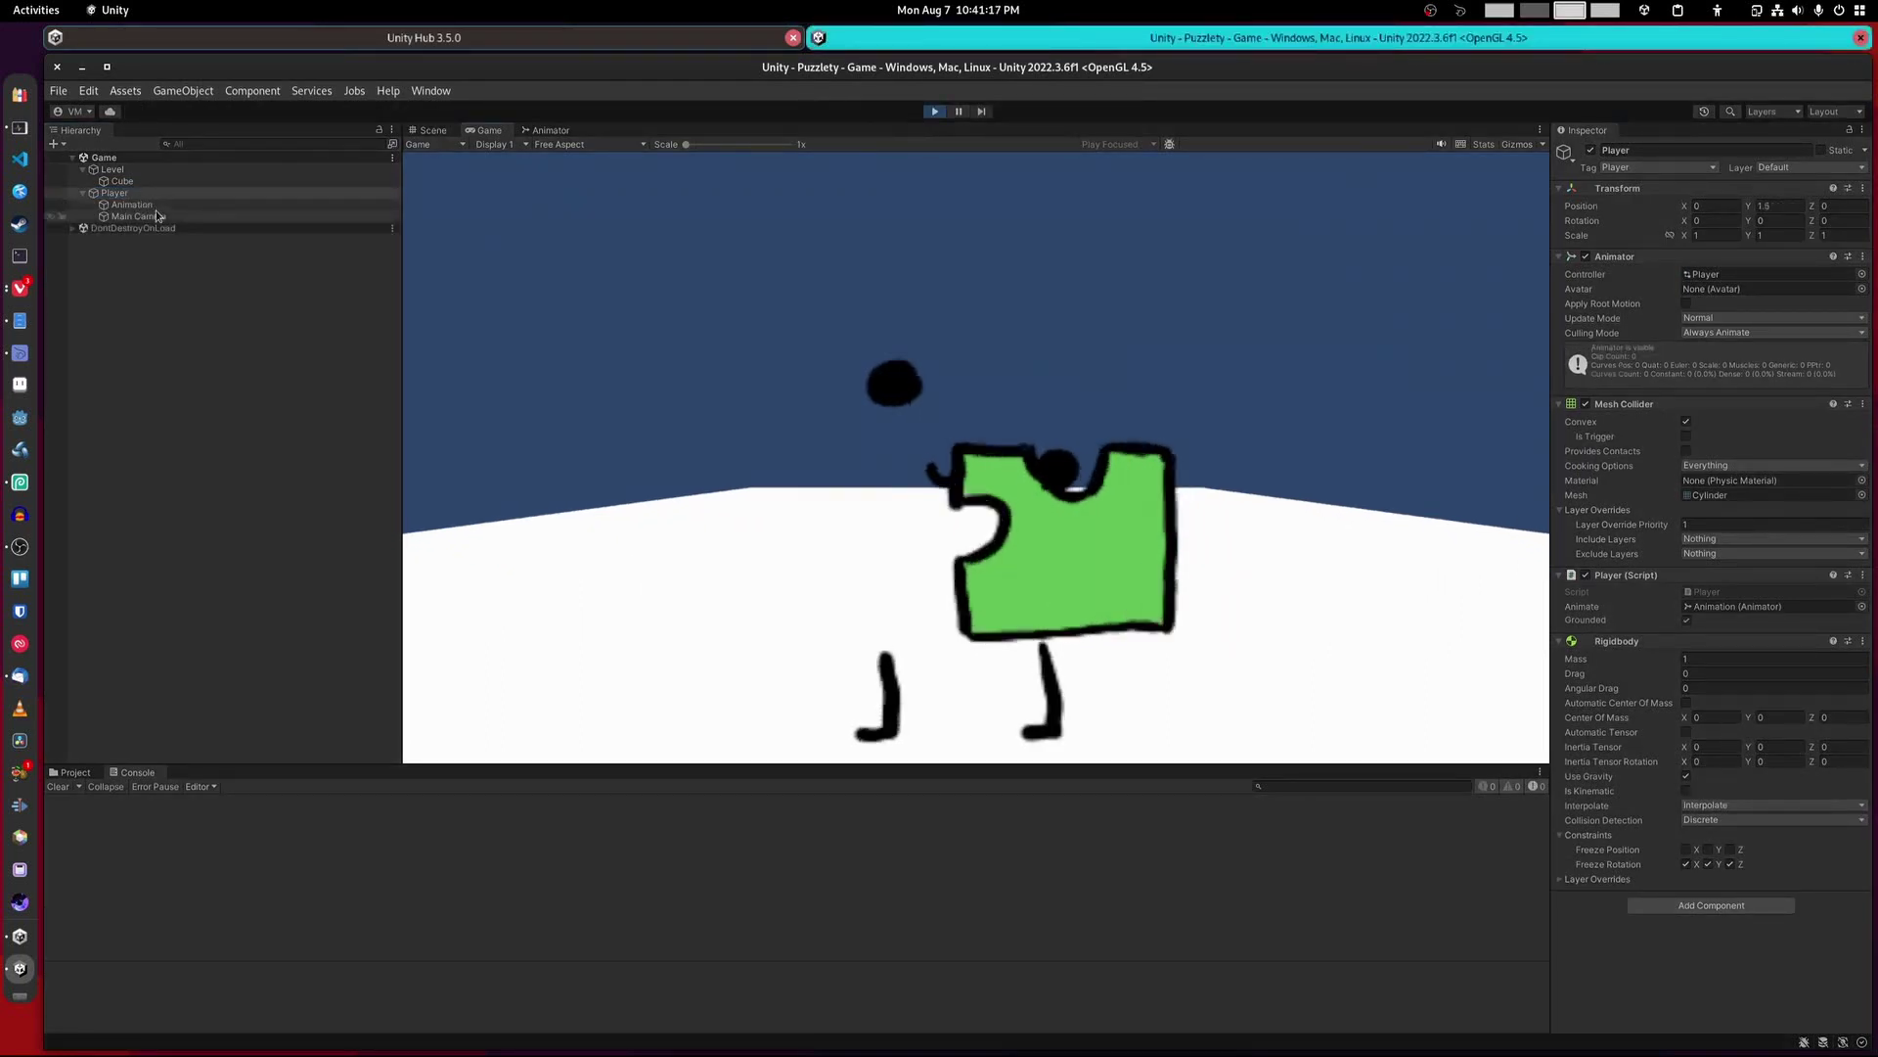
Step: Set the Main Camera's Field of View to about 101.9 while the game runs
left_click(140, 215)
left_click(113, 229)
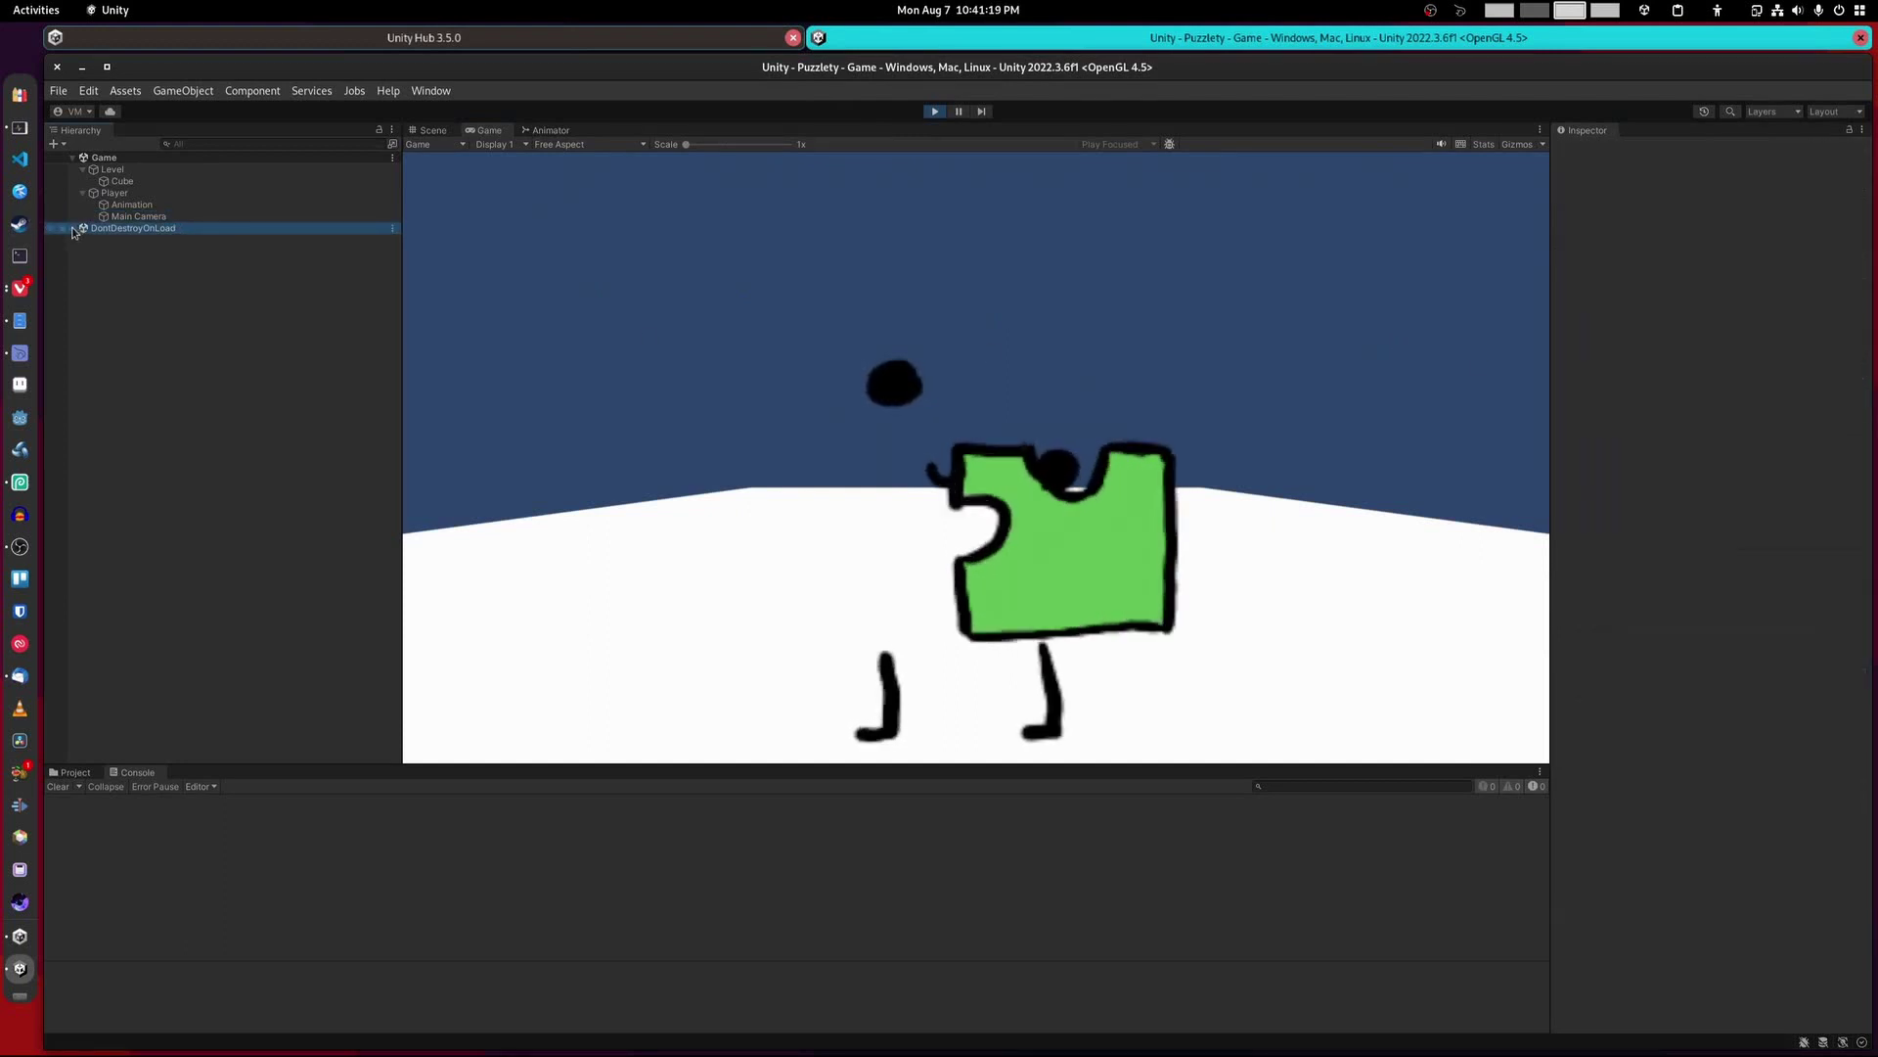
left_click(72, 228)
left_click(146, 217)
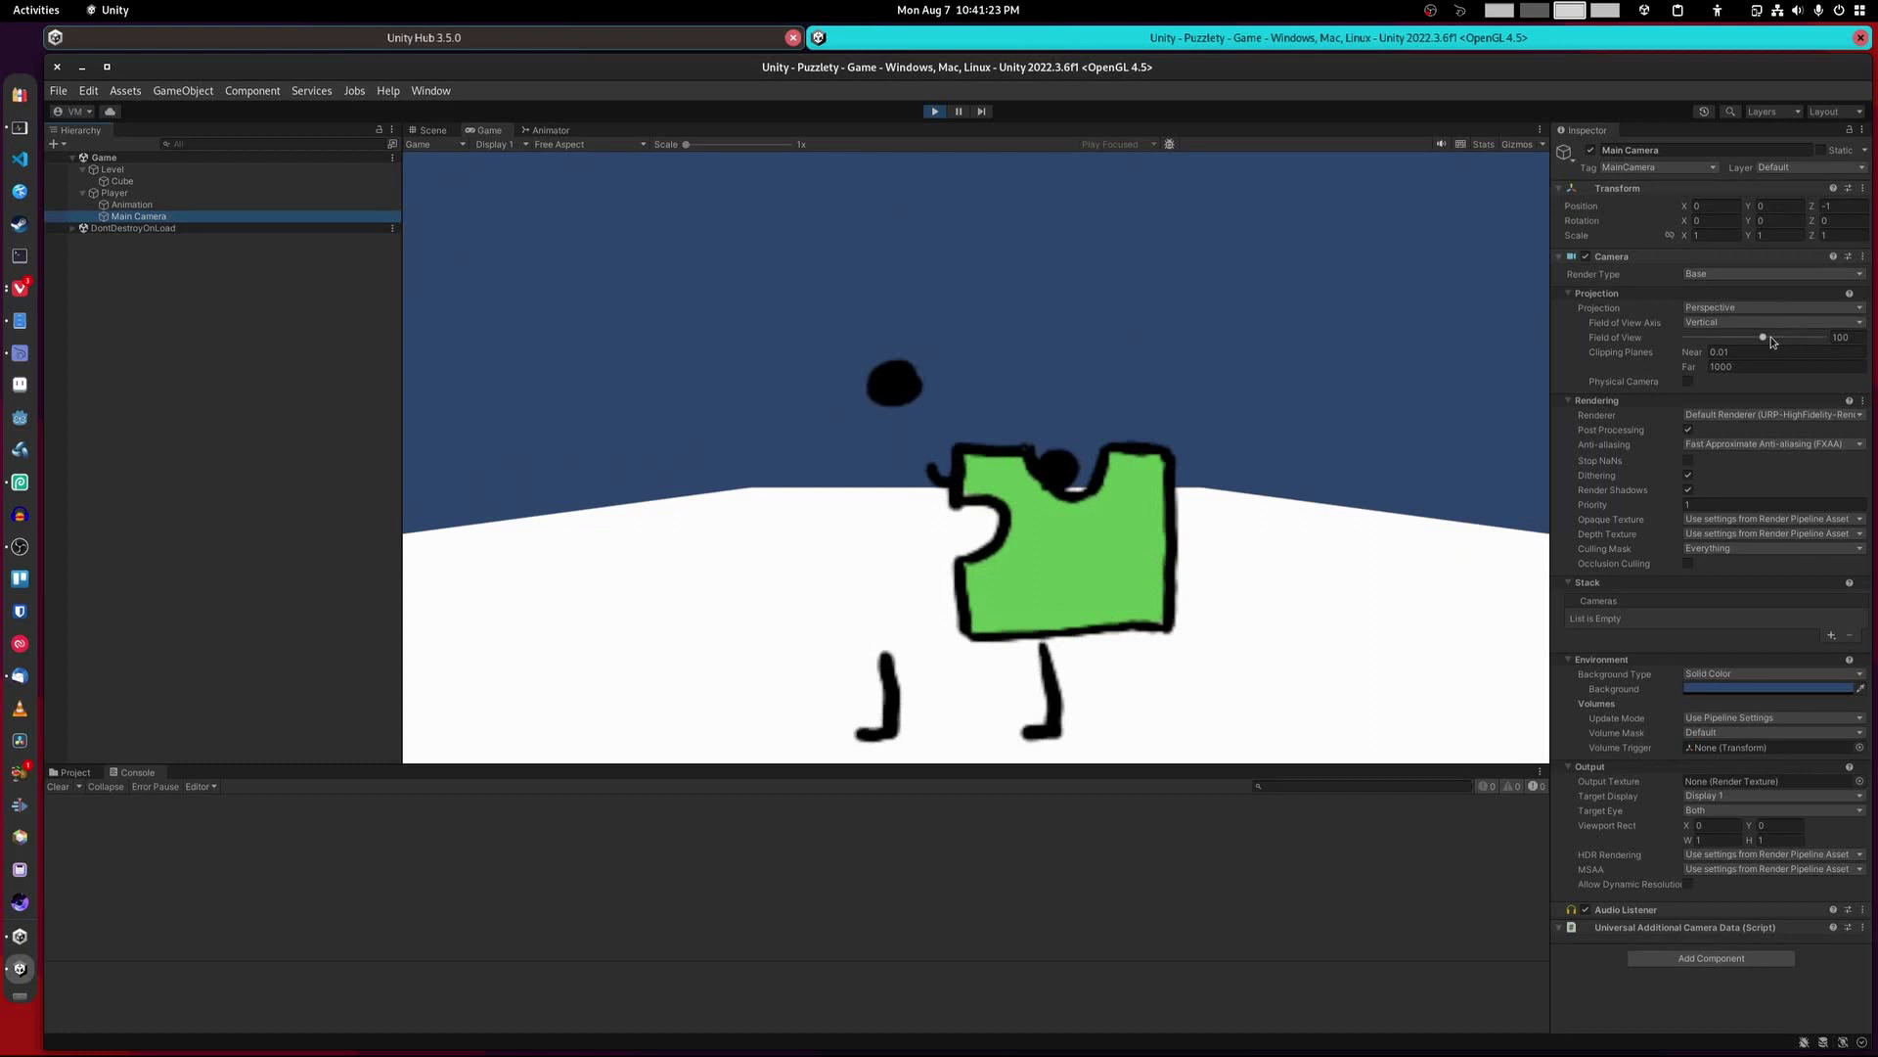
left_click_drag(1763, 338, 1763, 338)
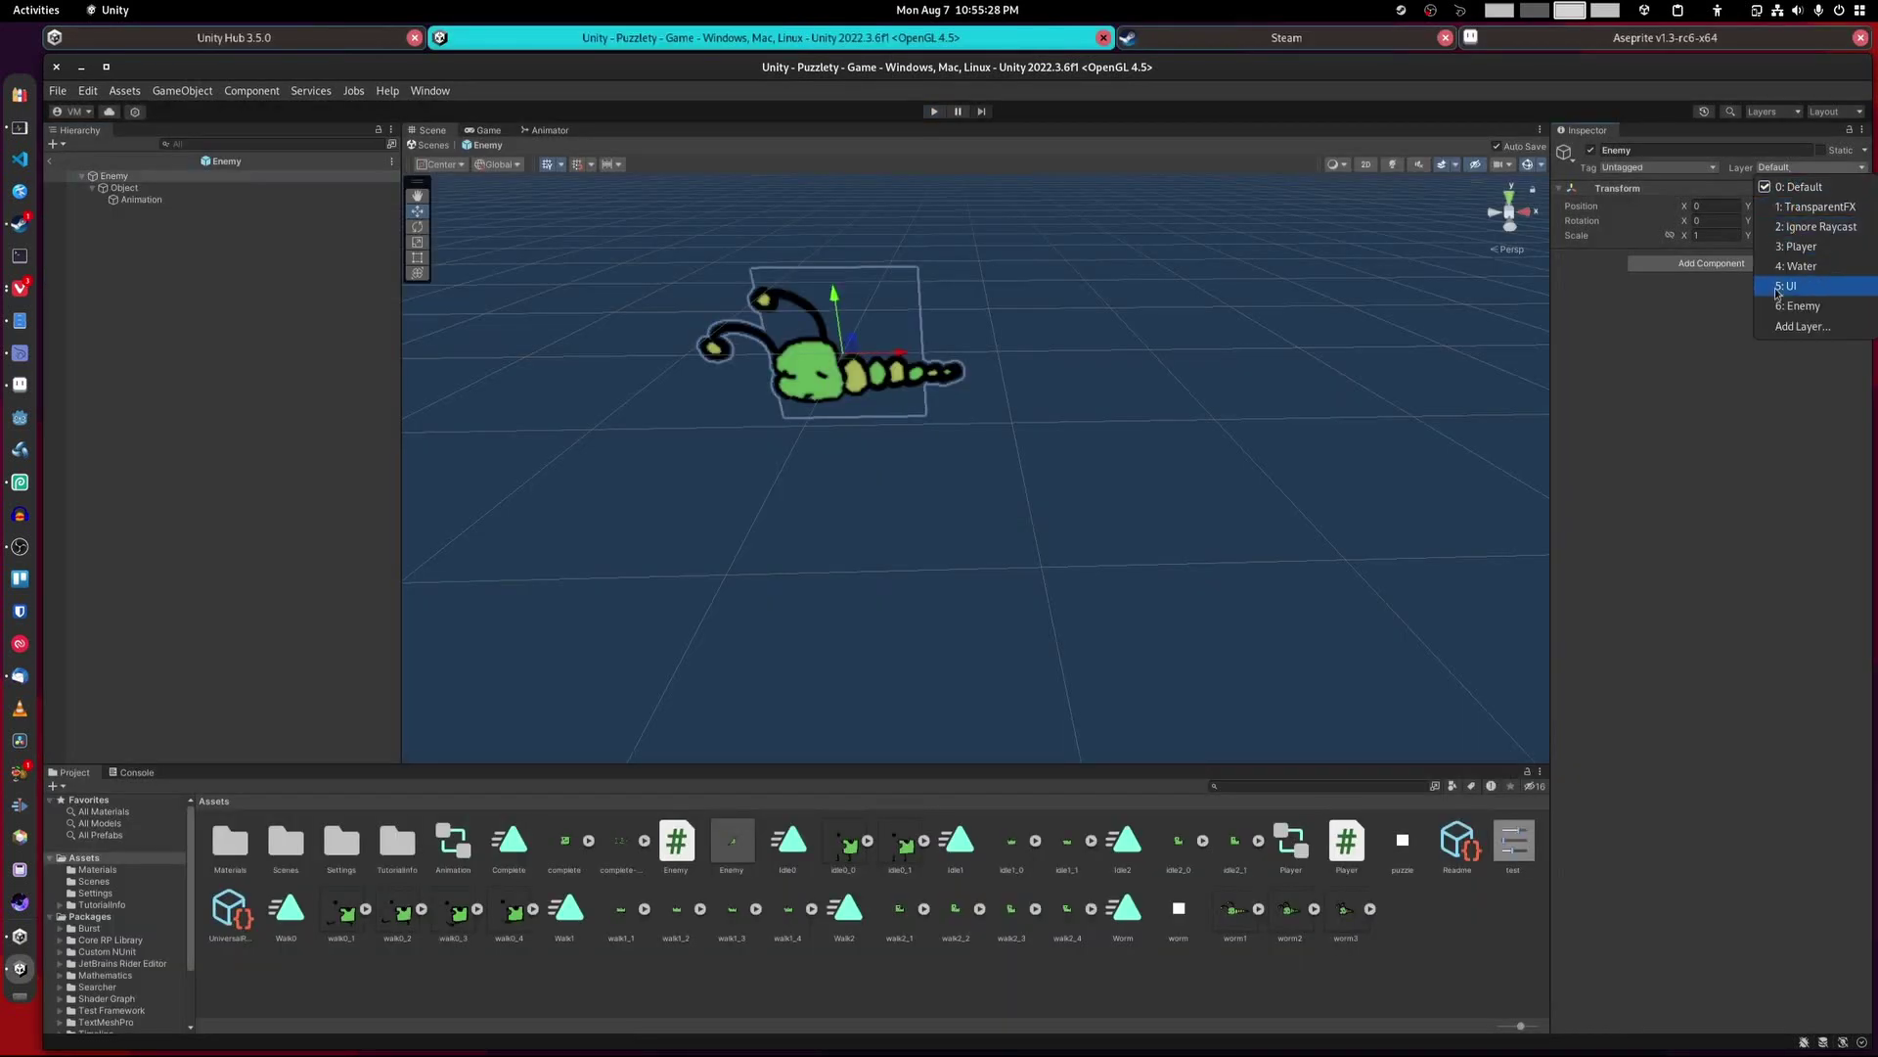
Step: Put the Enemy prefab and all its children on the Enemy layer, then check its Object child
left_click(1799, 306)
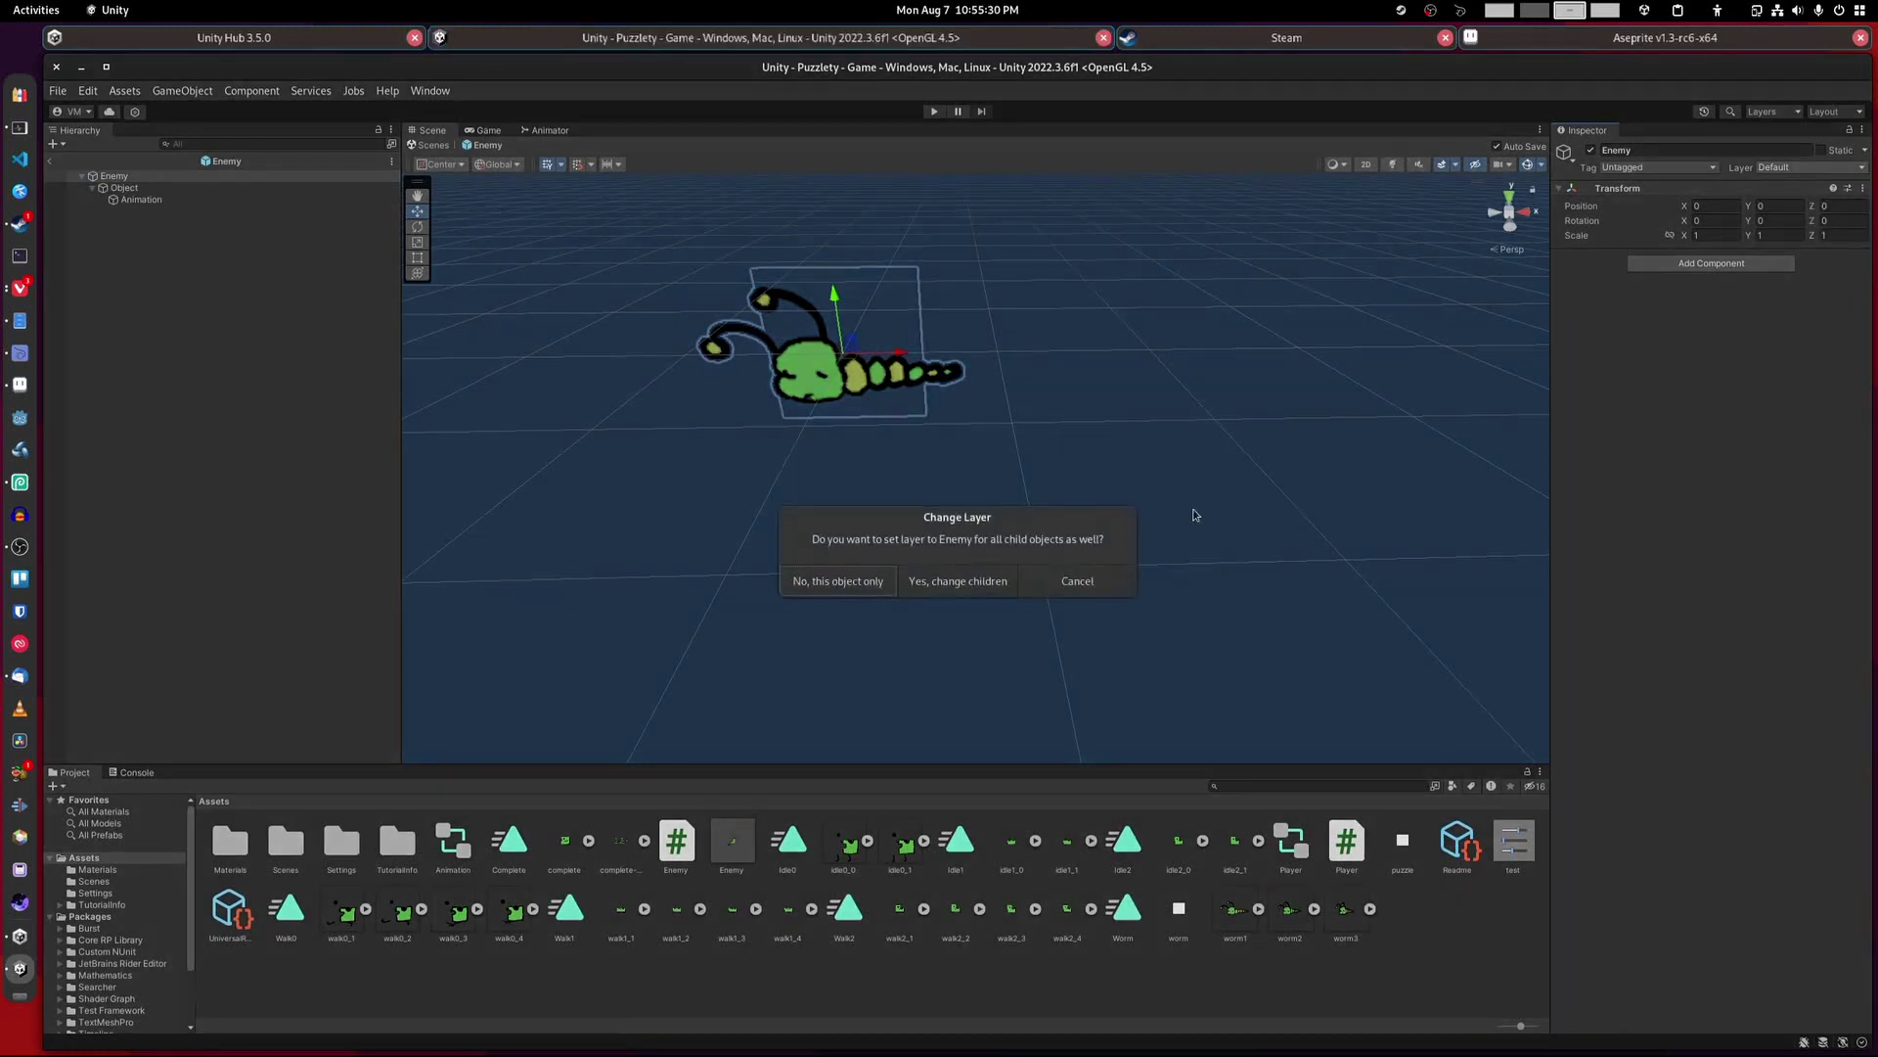
left_click(936, 585)
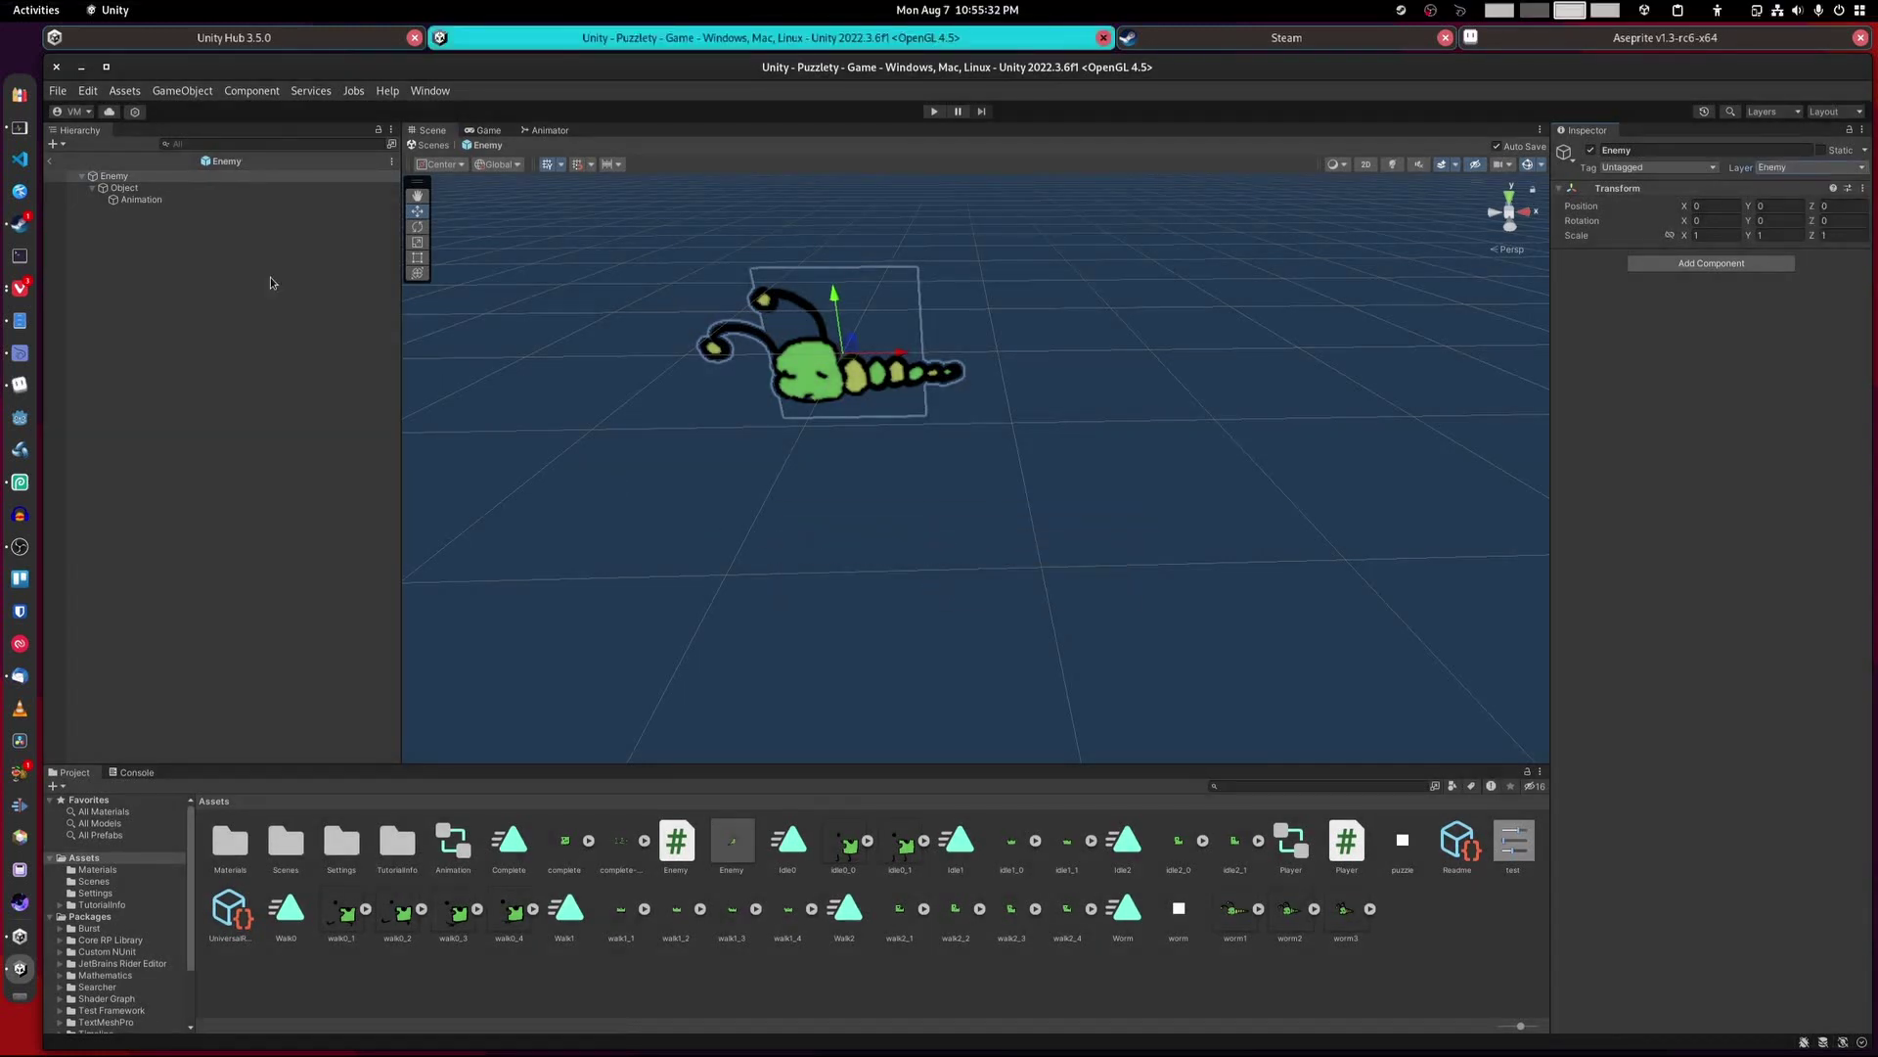
left_click(484, 132)
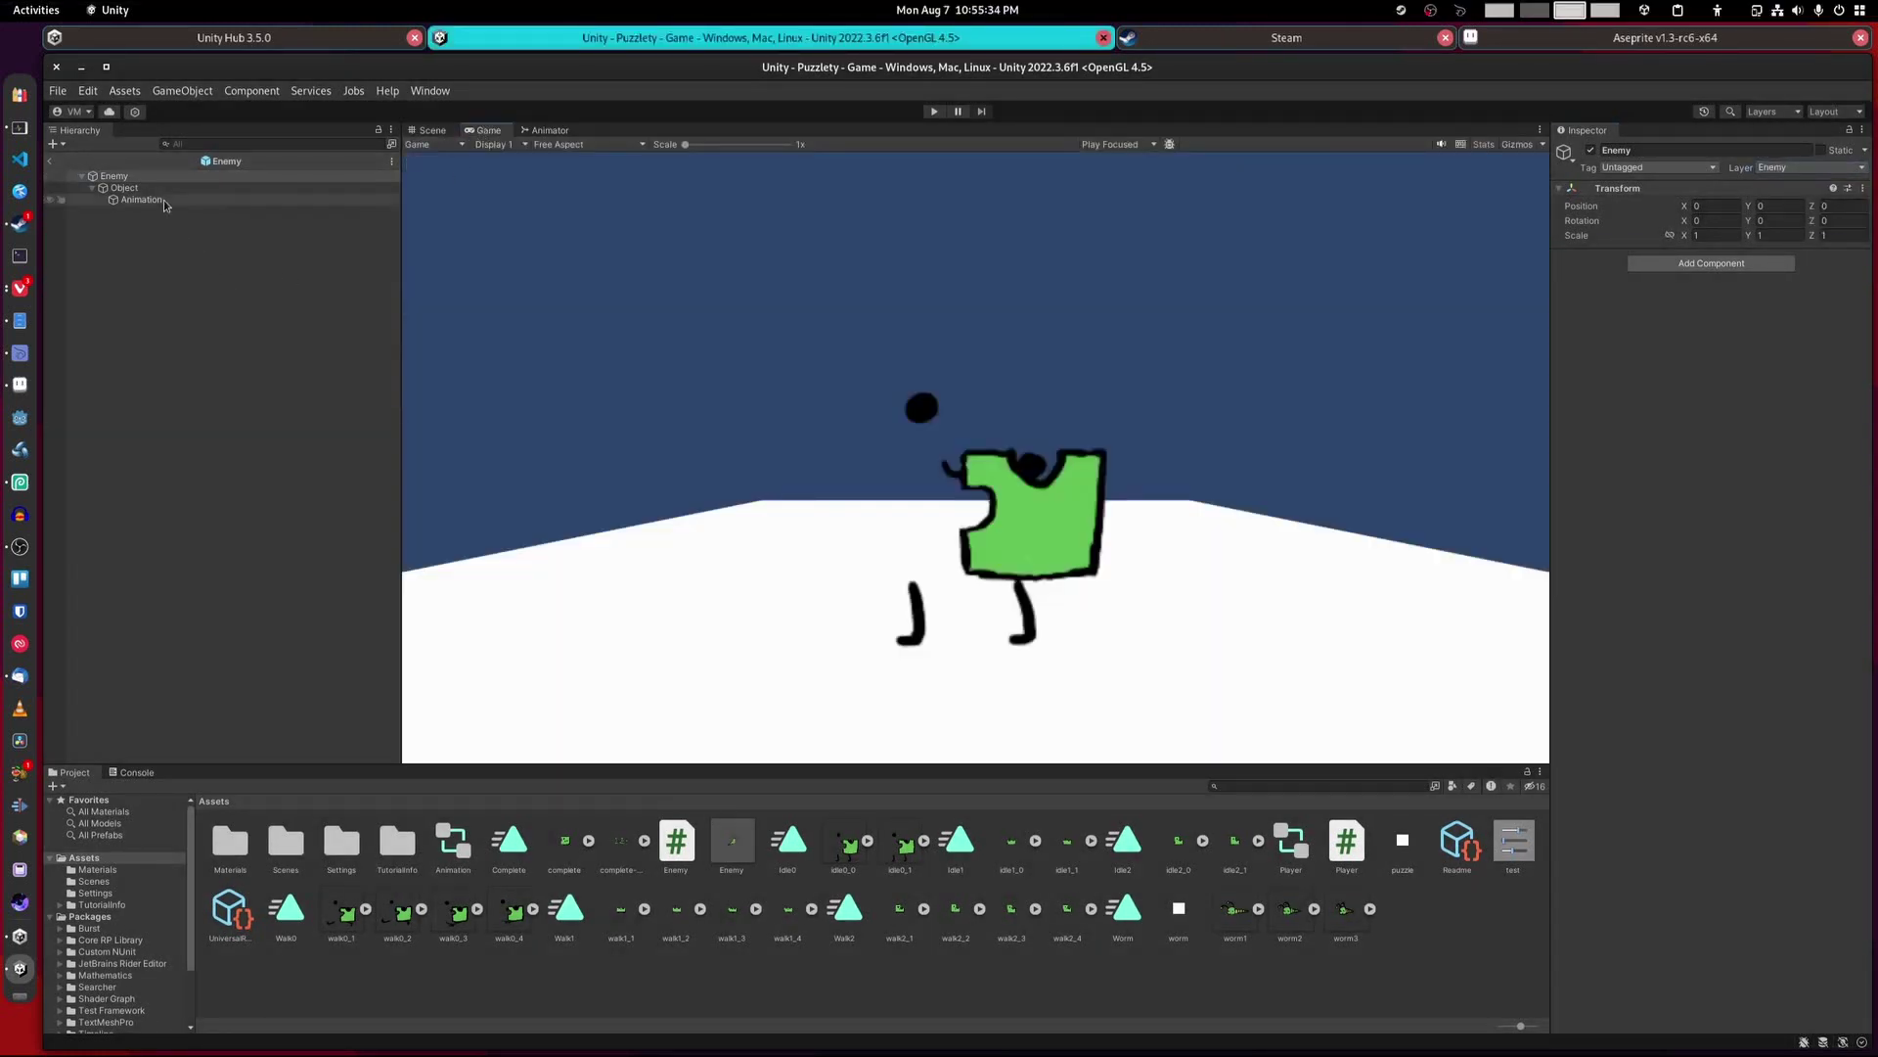
left_click(152, 191)
Step: Compare the worm in Scene and Game views, then return to the Game scene and select Player
left_click(476, 135)
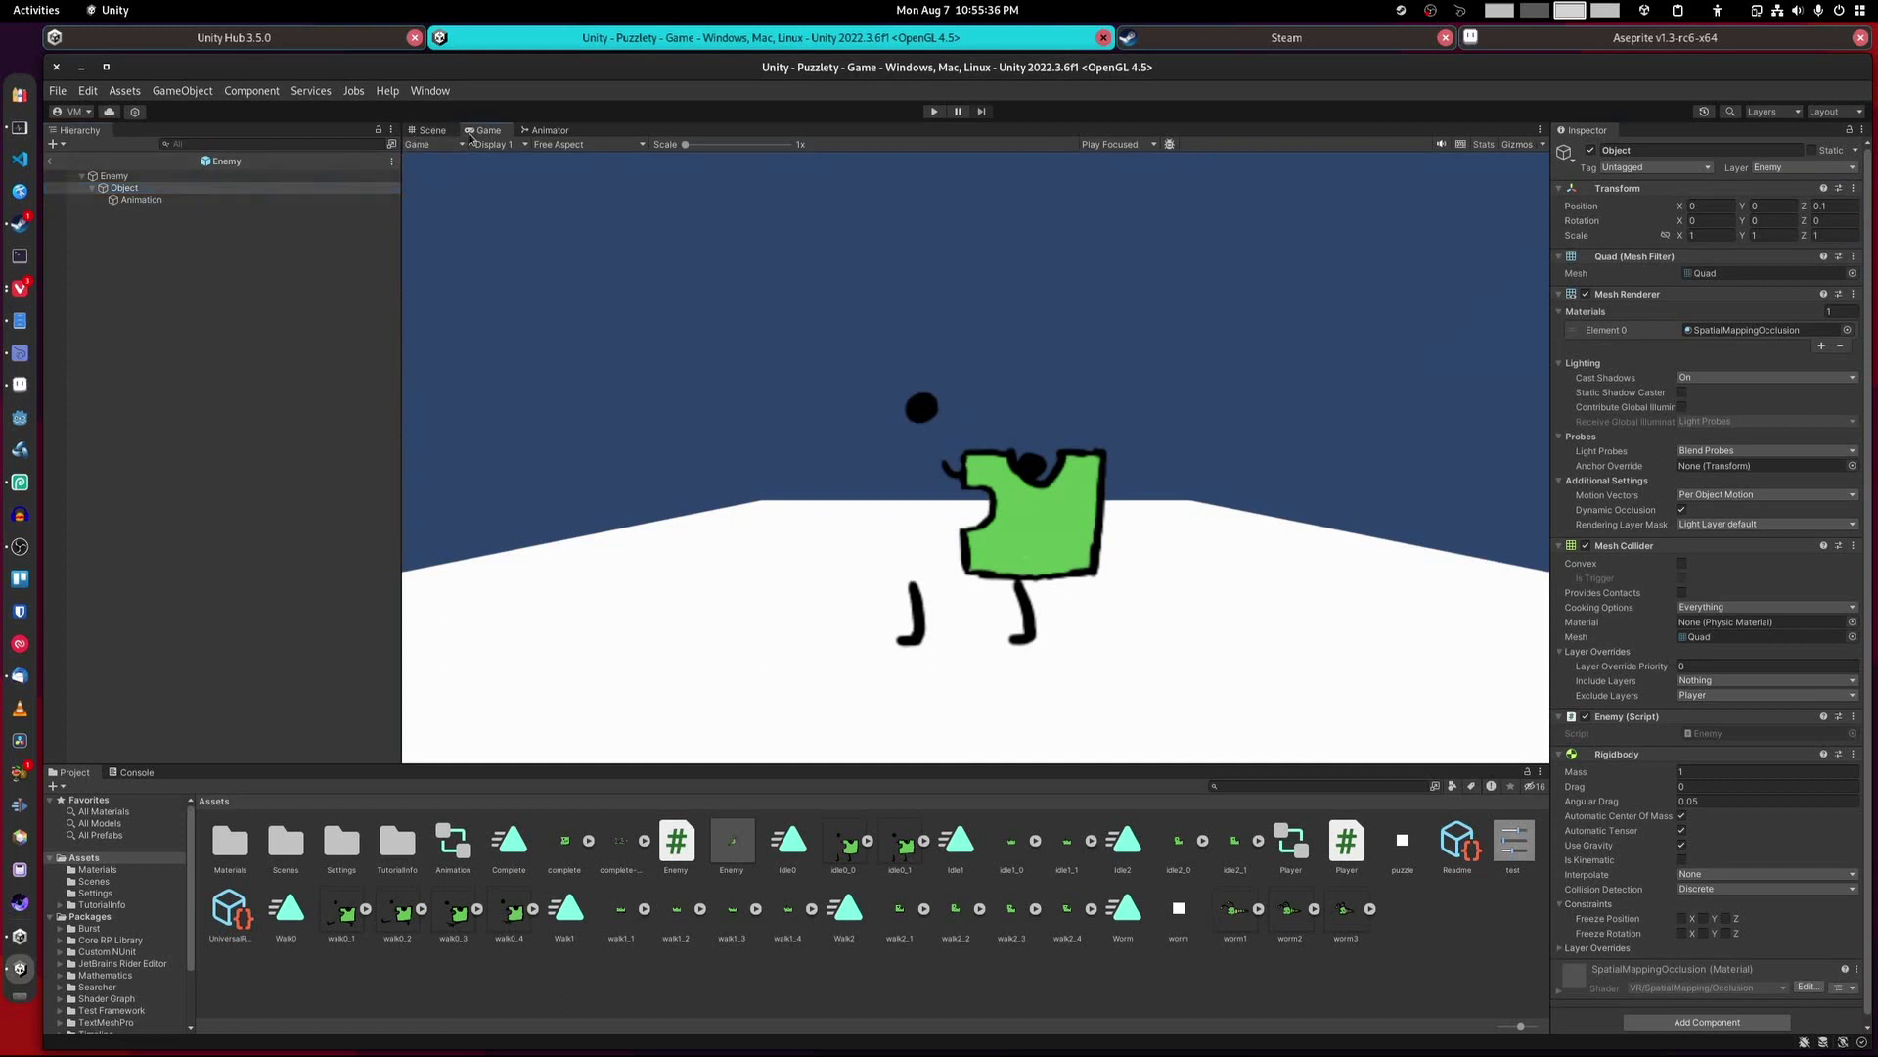
left_click(428, 131)
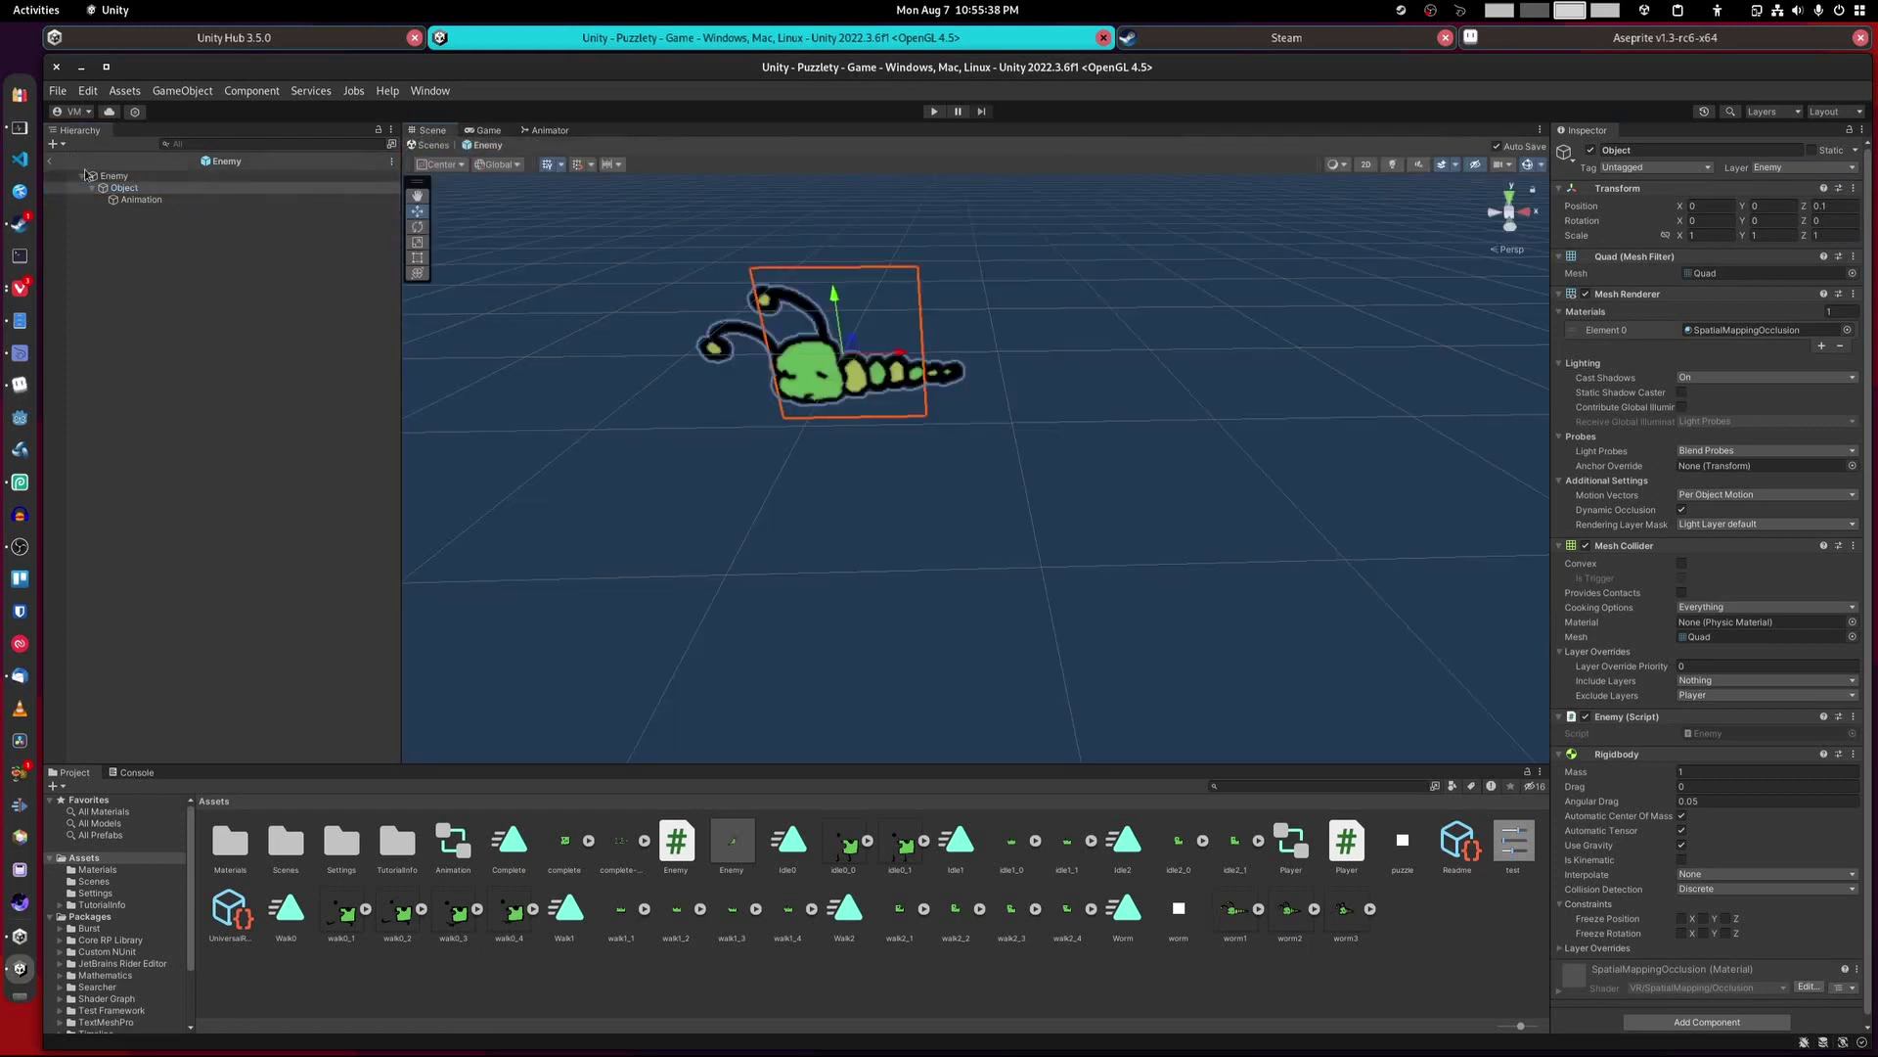
left_click(494, 131)
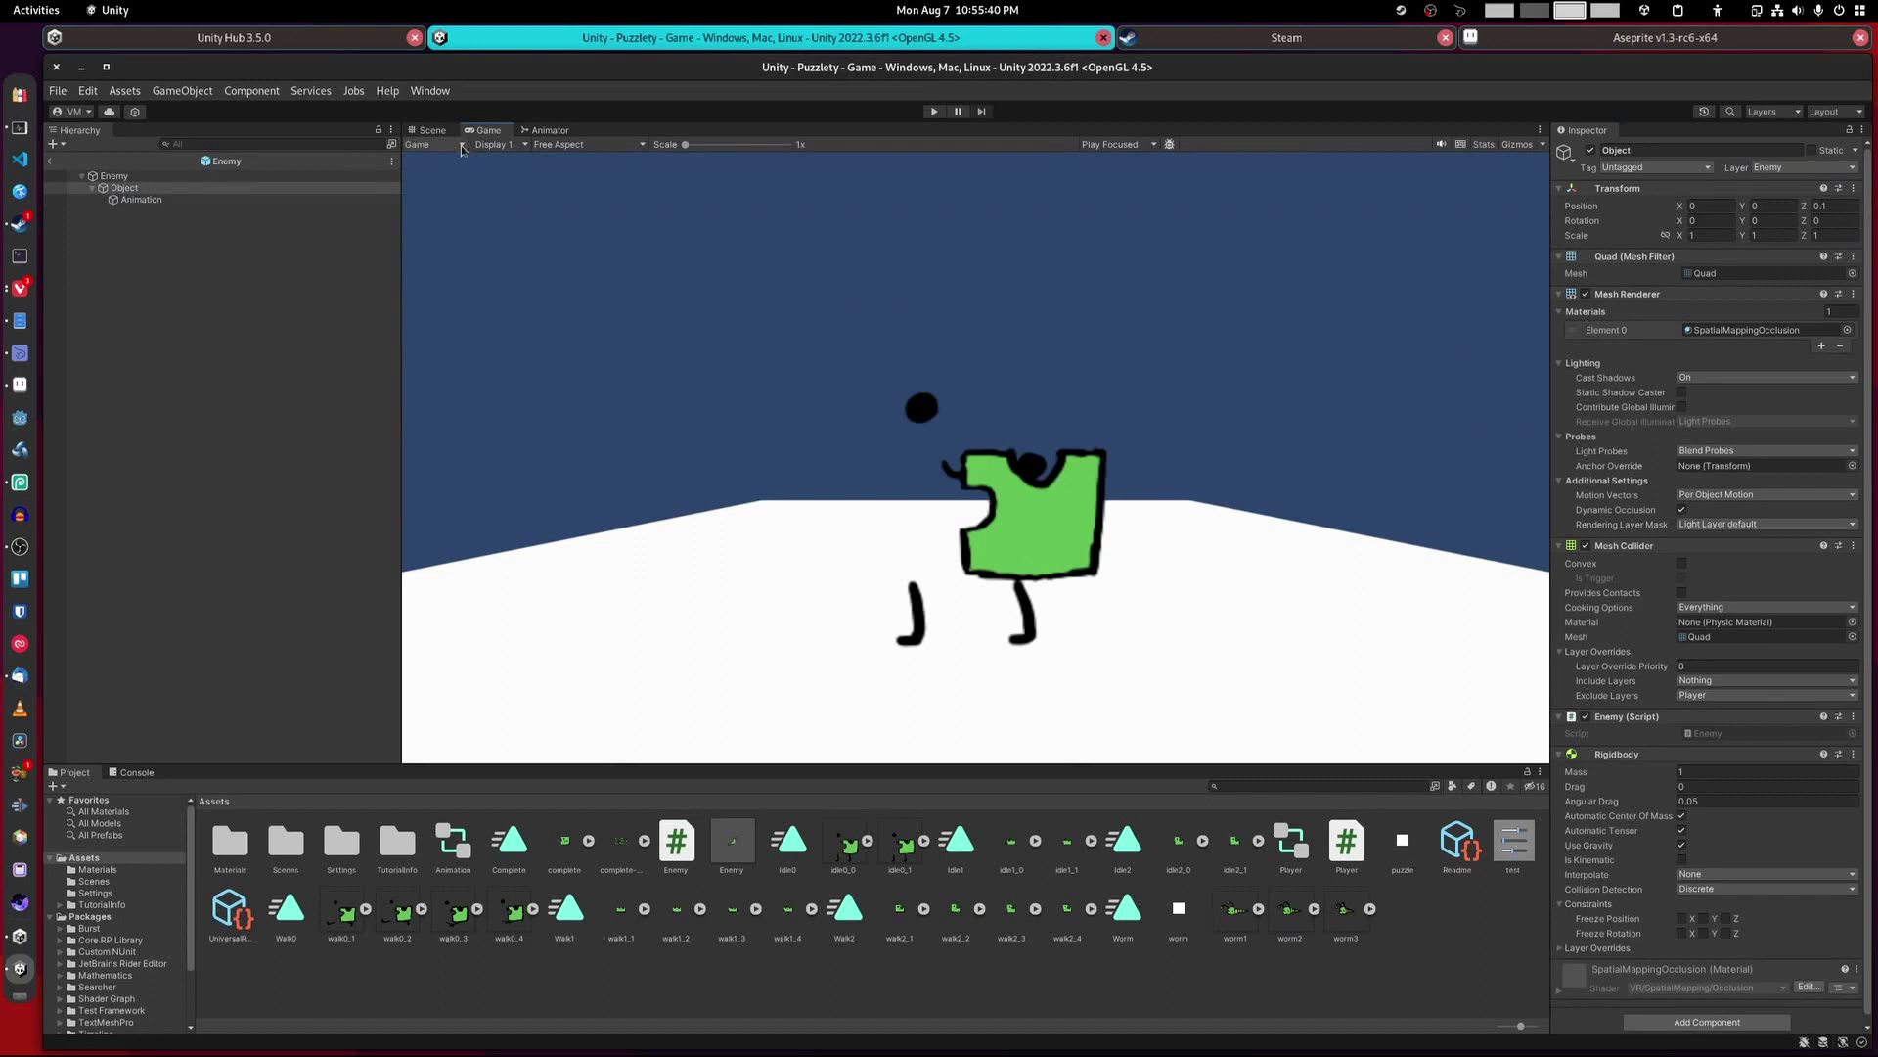
left_click(254, 179)
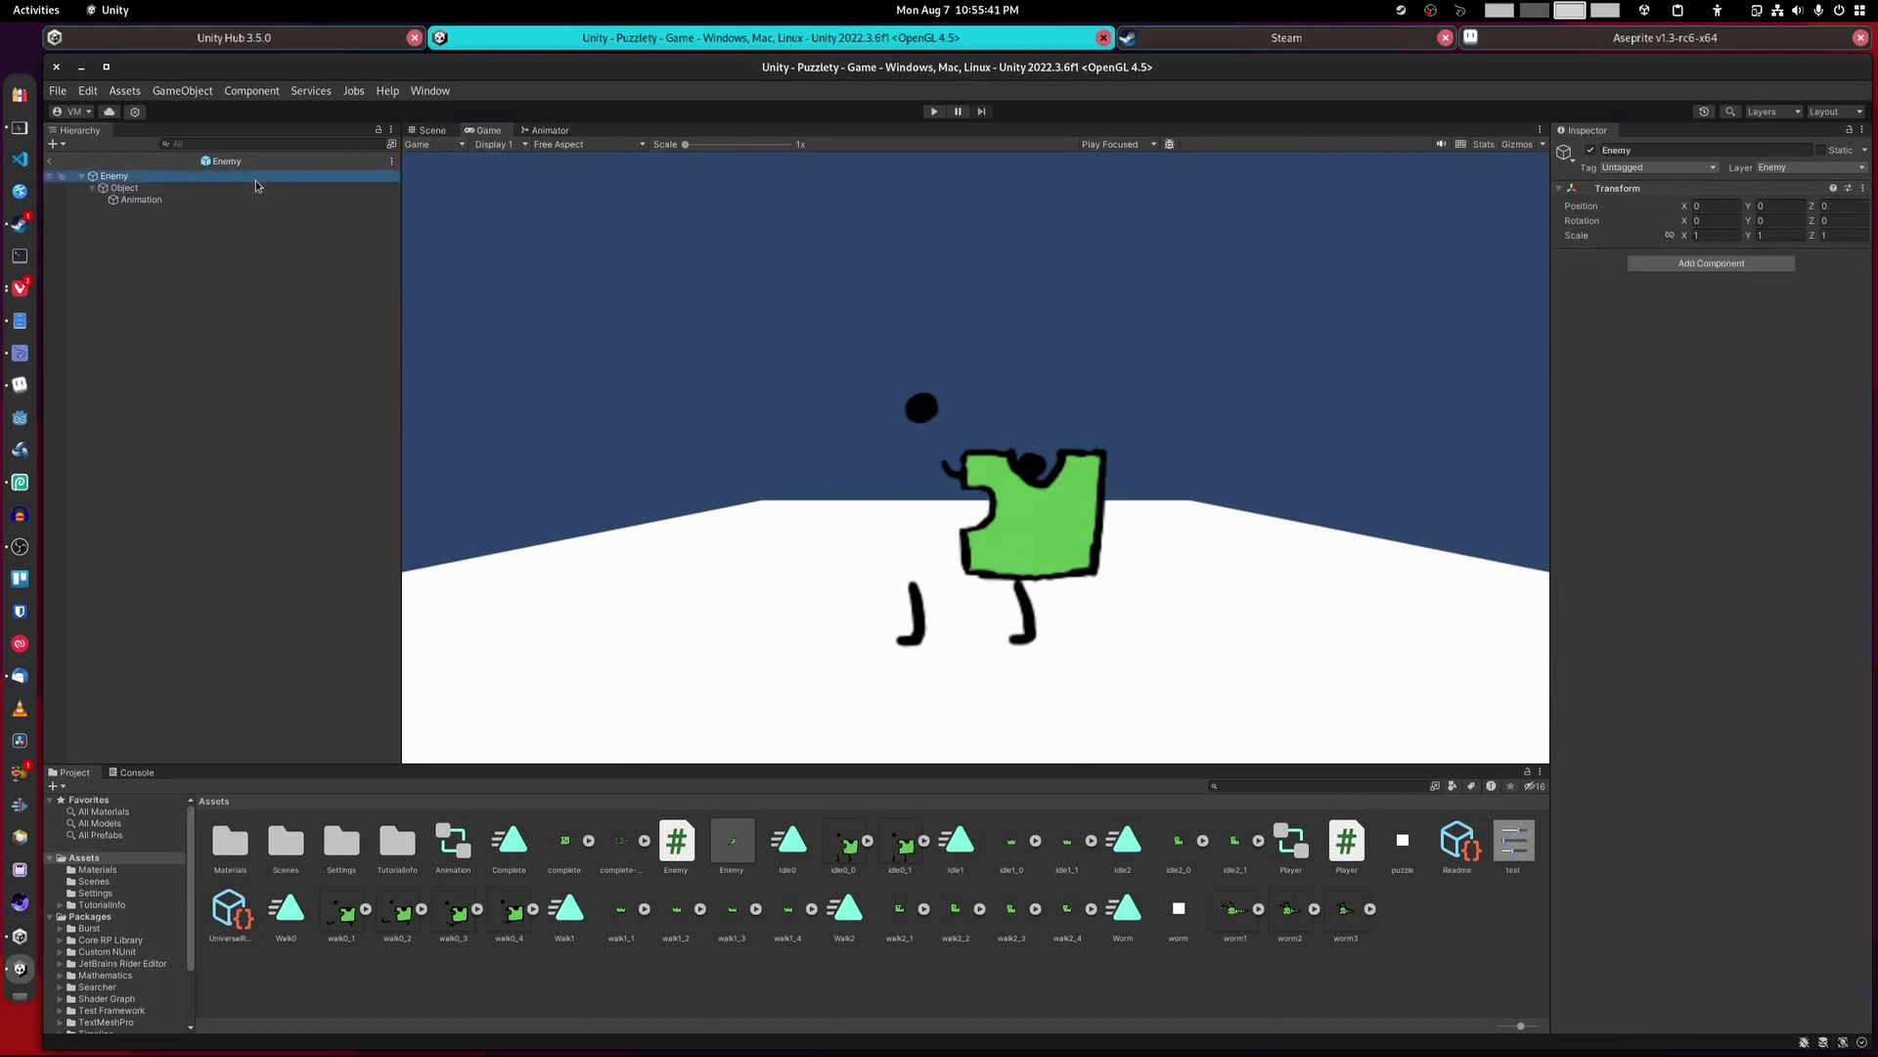
left_click(51, 163)
left_click(122, 194)
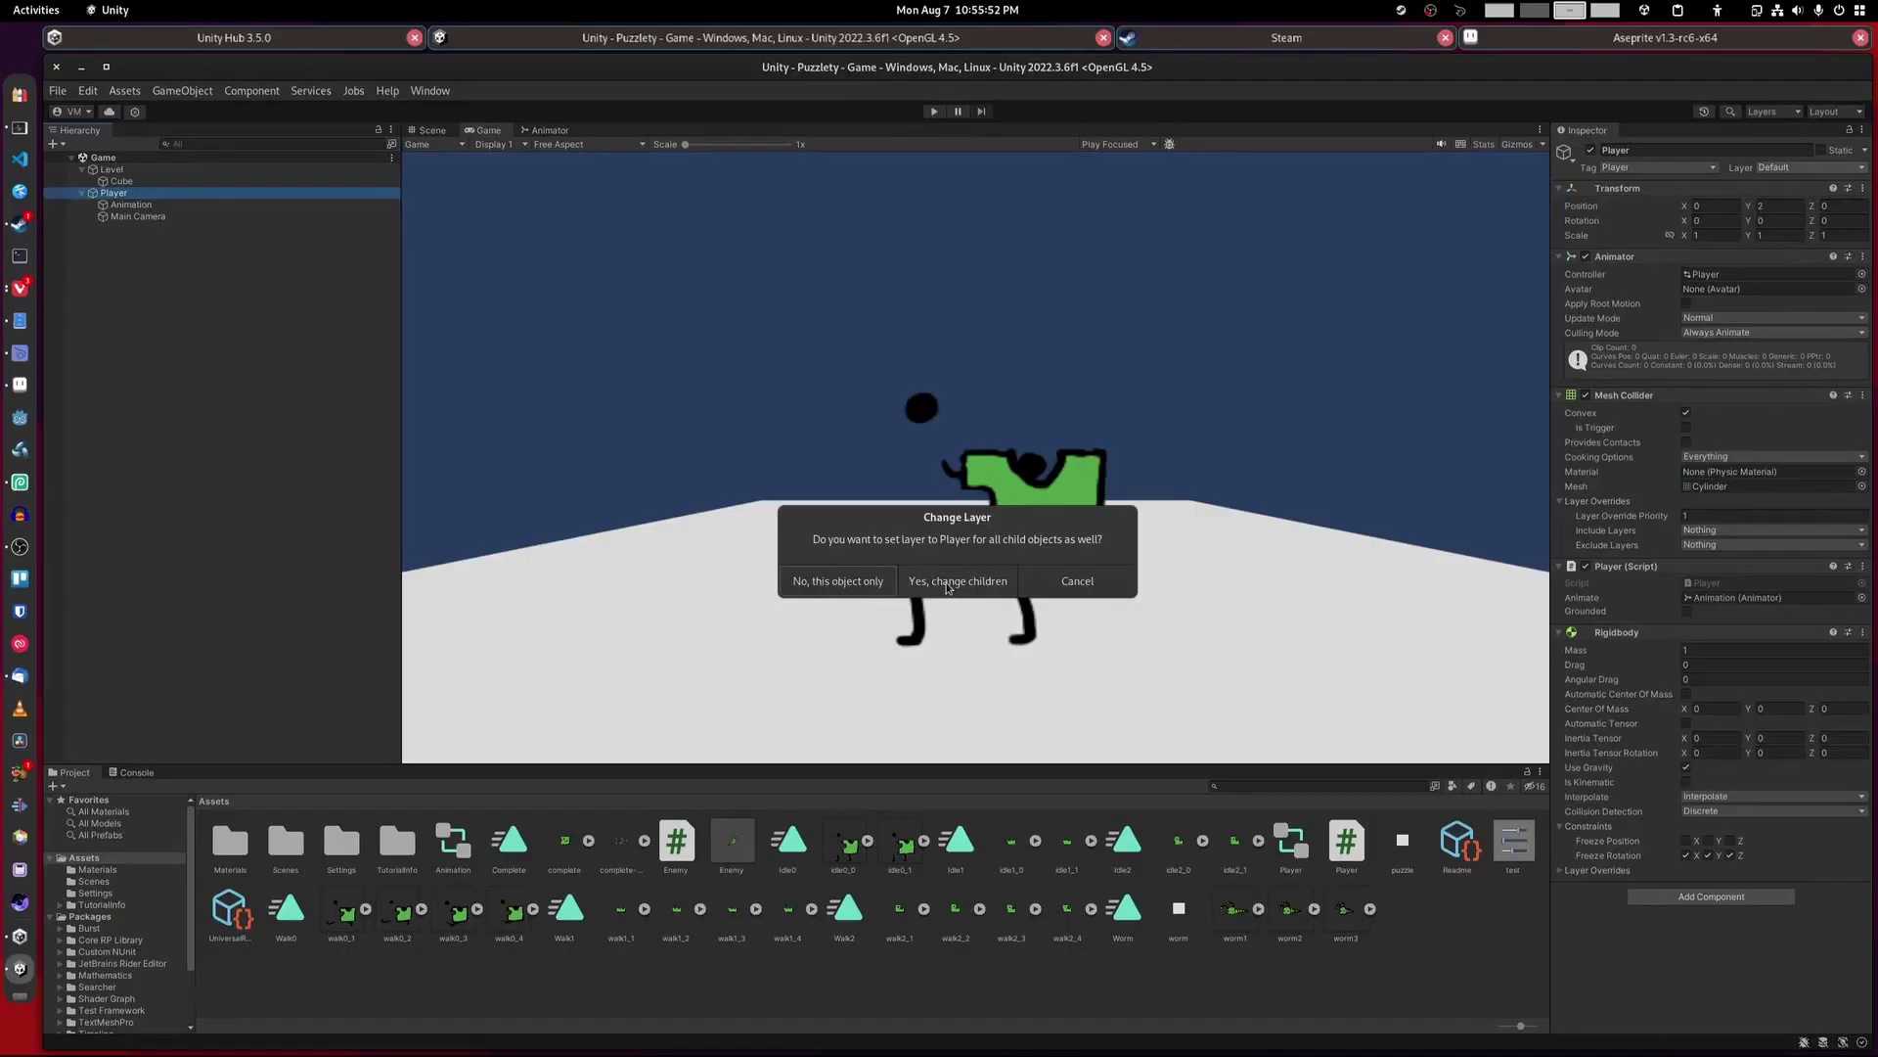
Step: Apply the Player layer to Player's children, then play-test walking left with A and jumping with Space
left_click(947, 583)
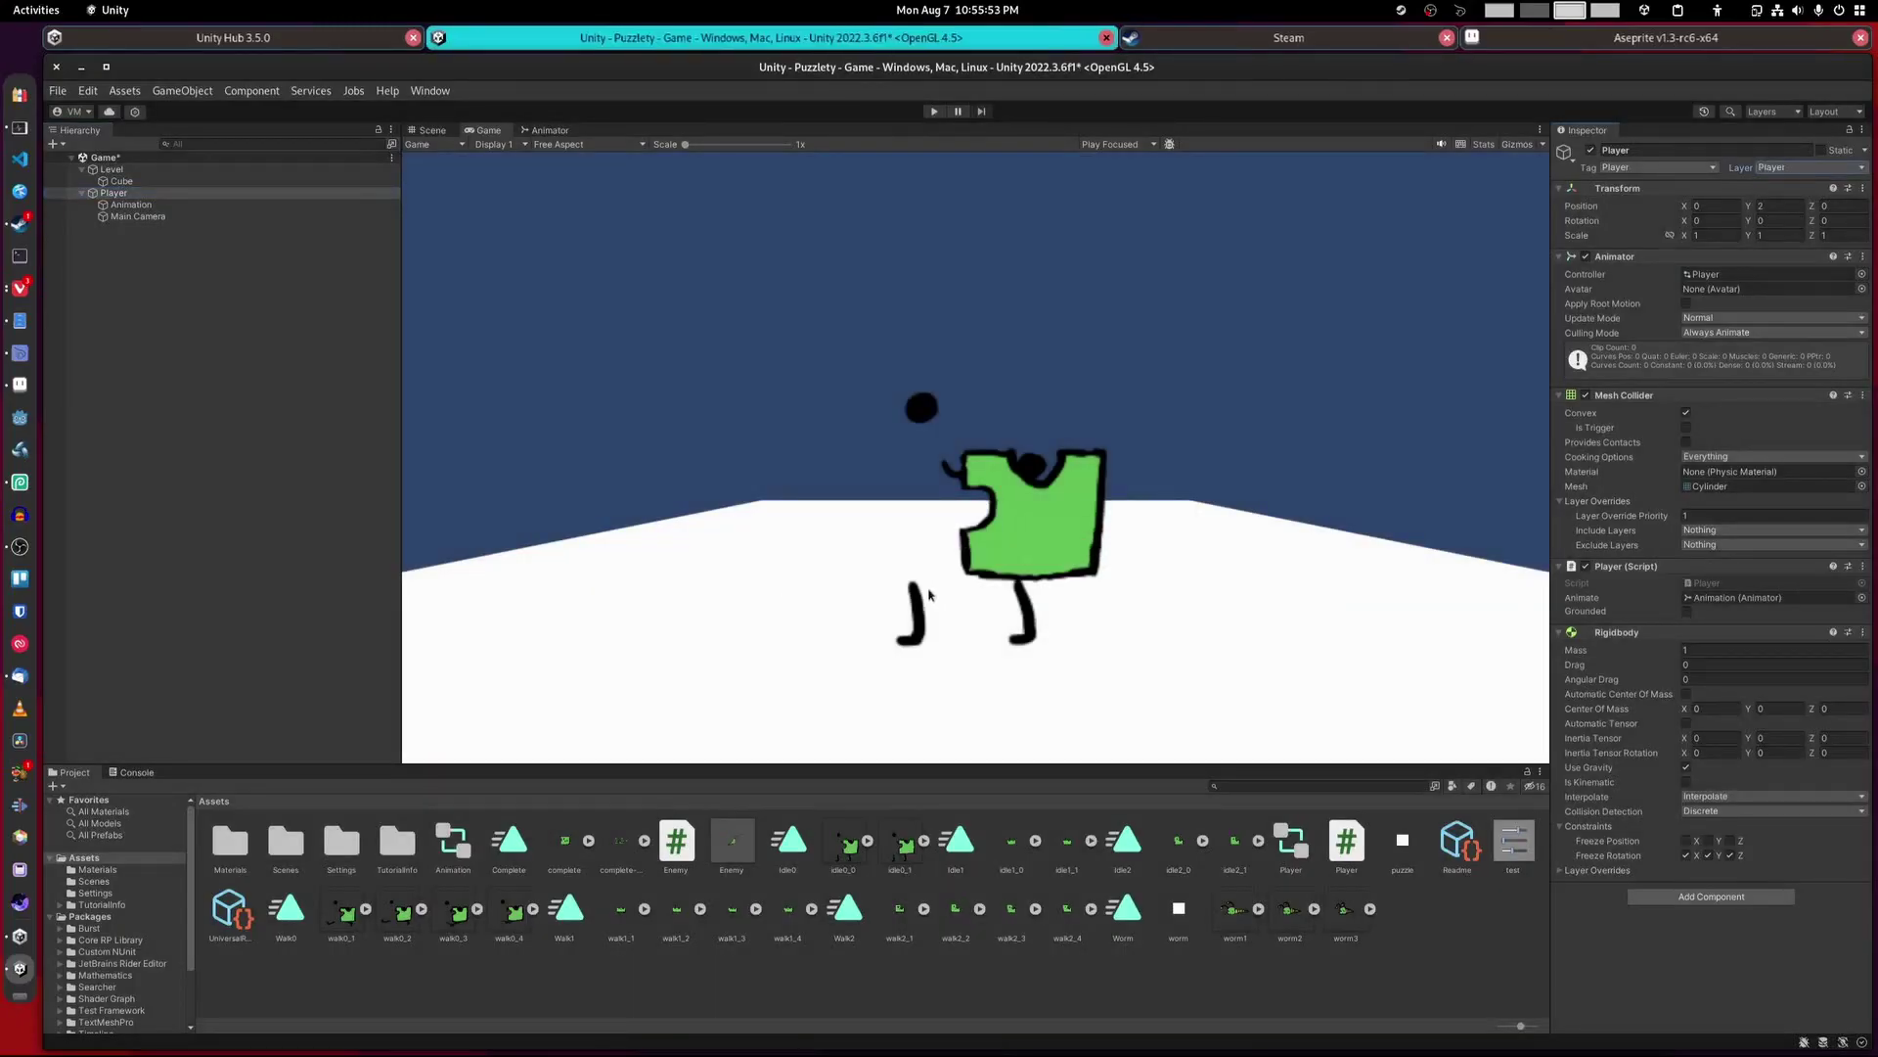
left_click(934, 112)
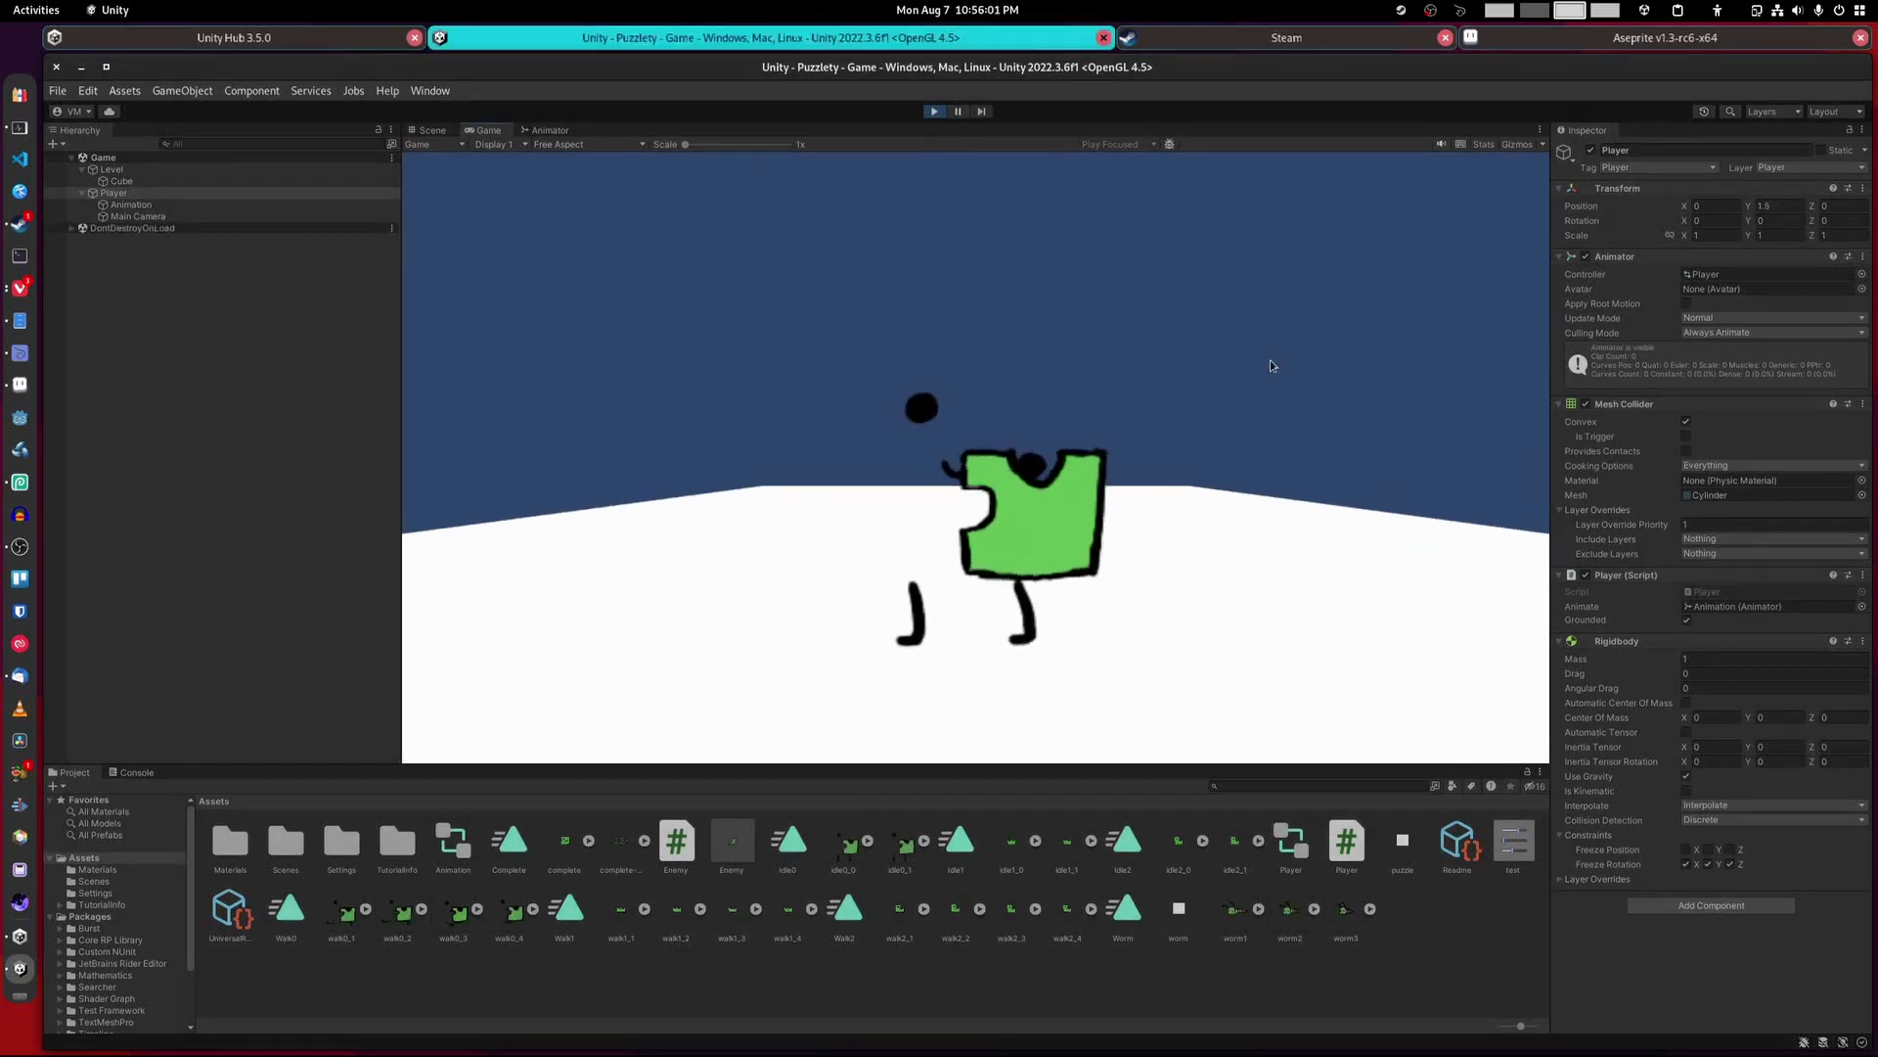
key("a")
key("space")
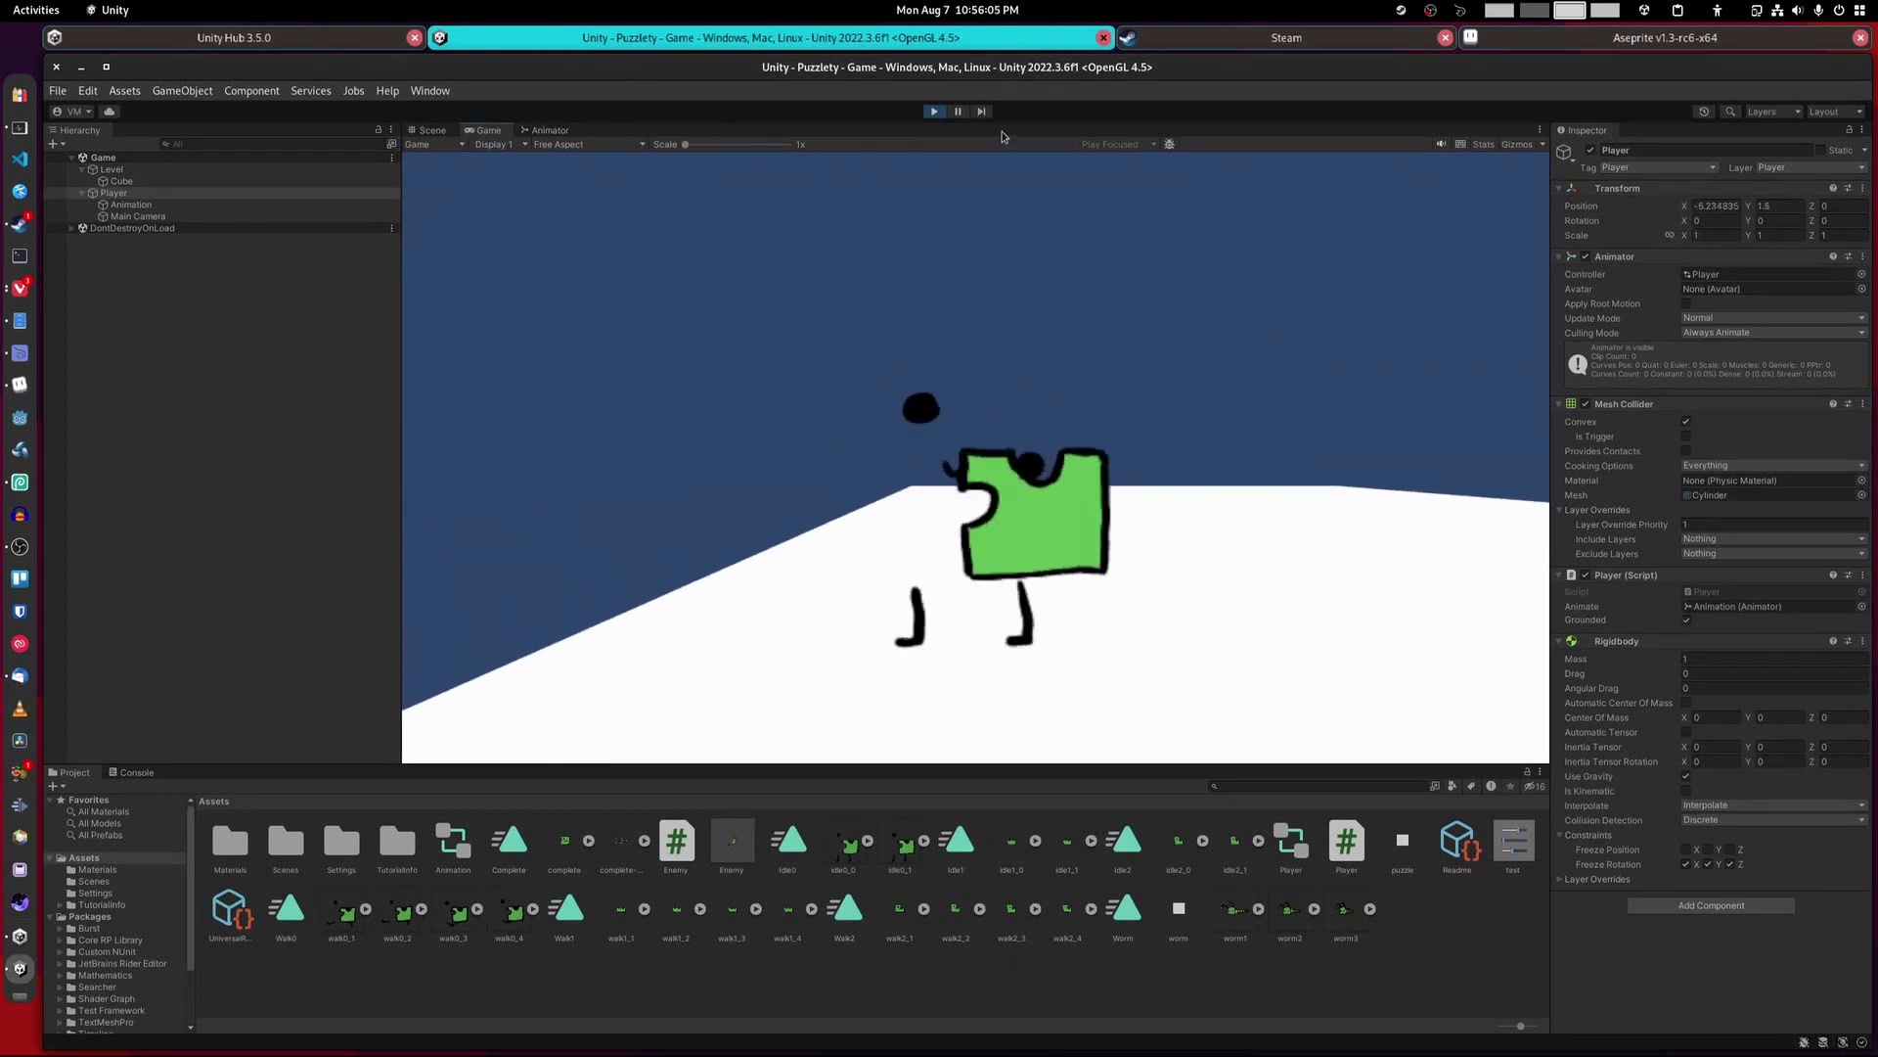
left_click(937, 113)
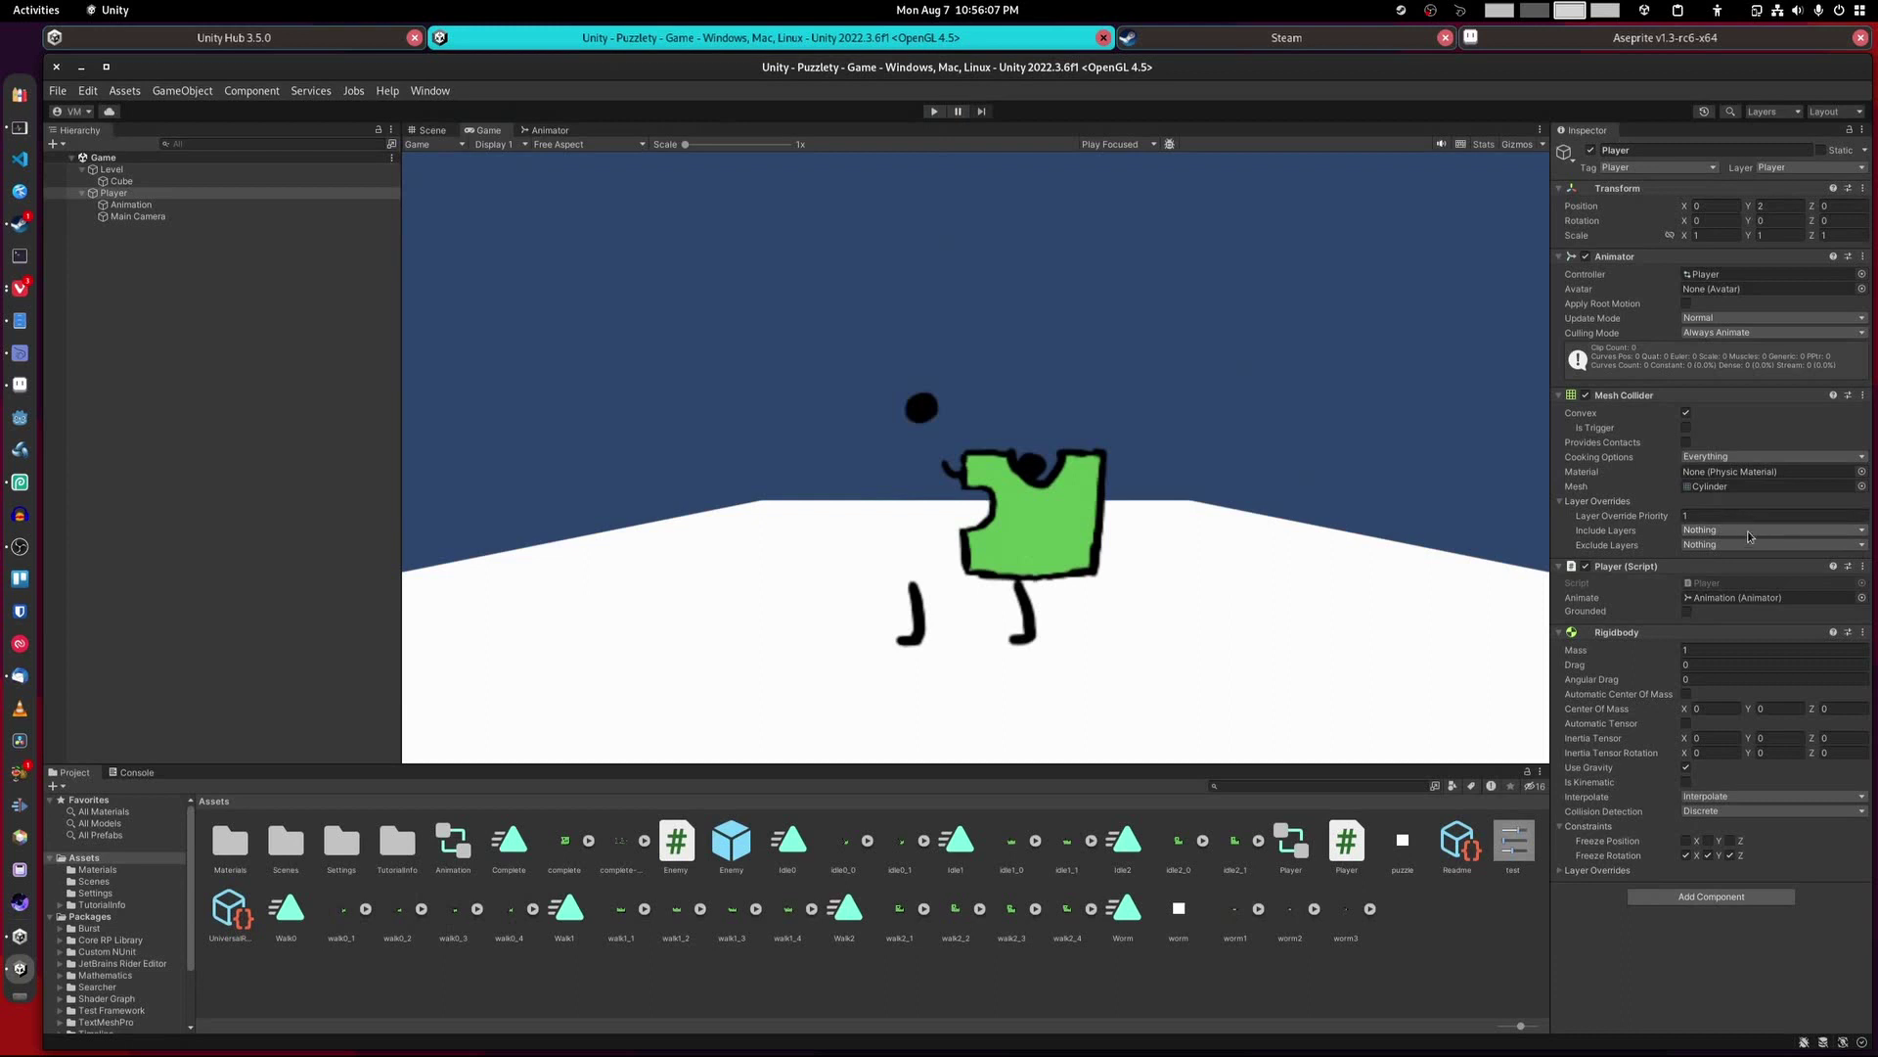